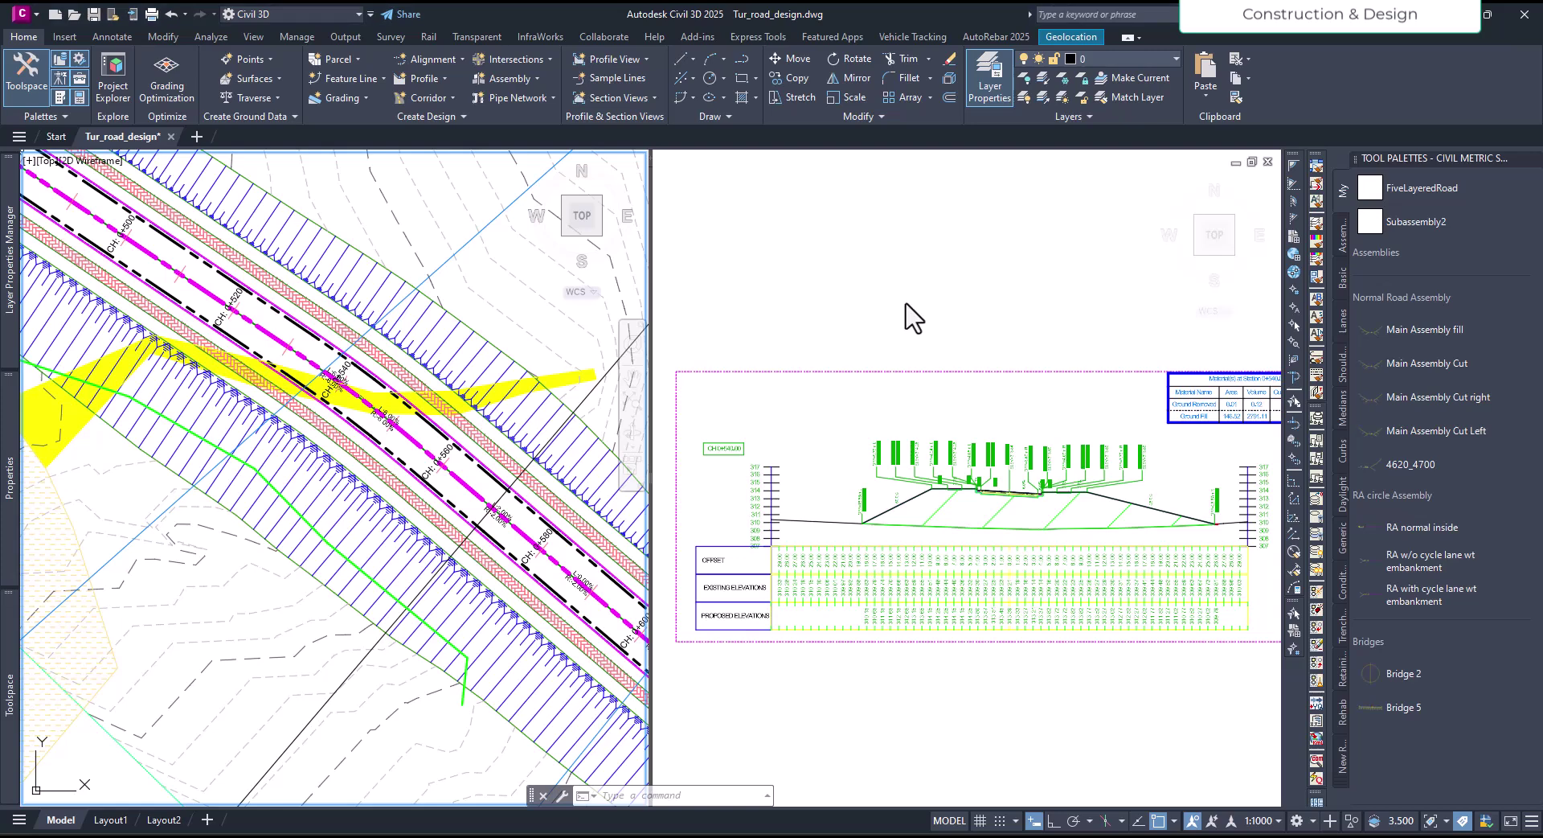
Switch between the section and plan viewports, nudge the plan view, and save the drawing.
left_click(768, 334)
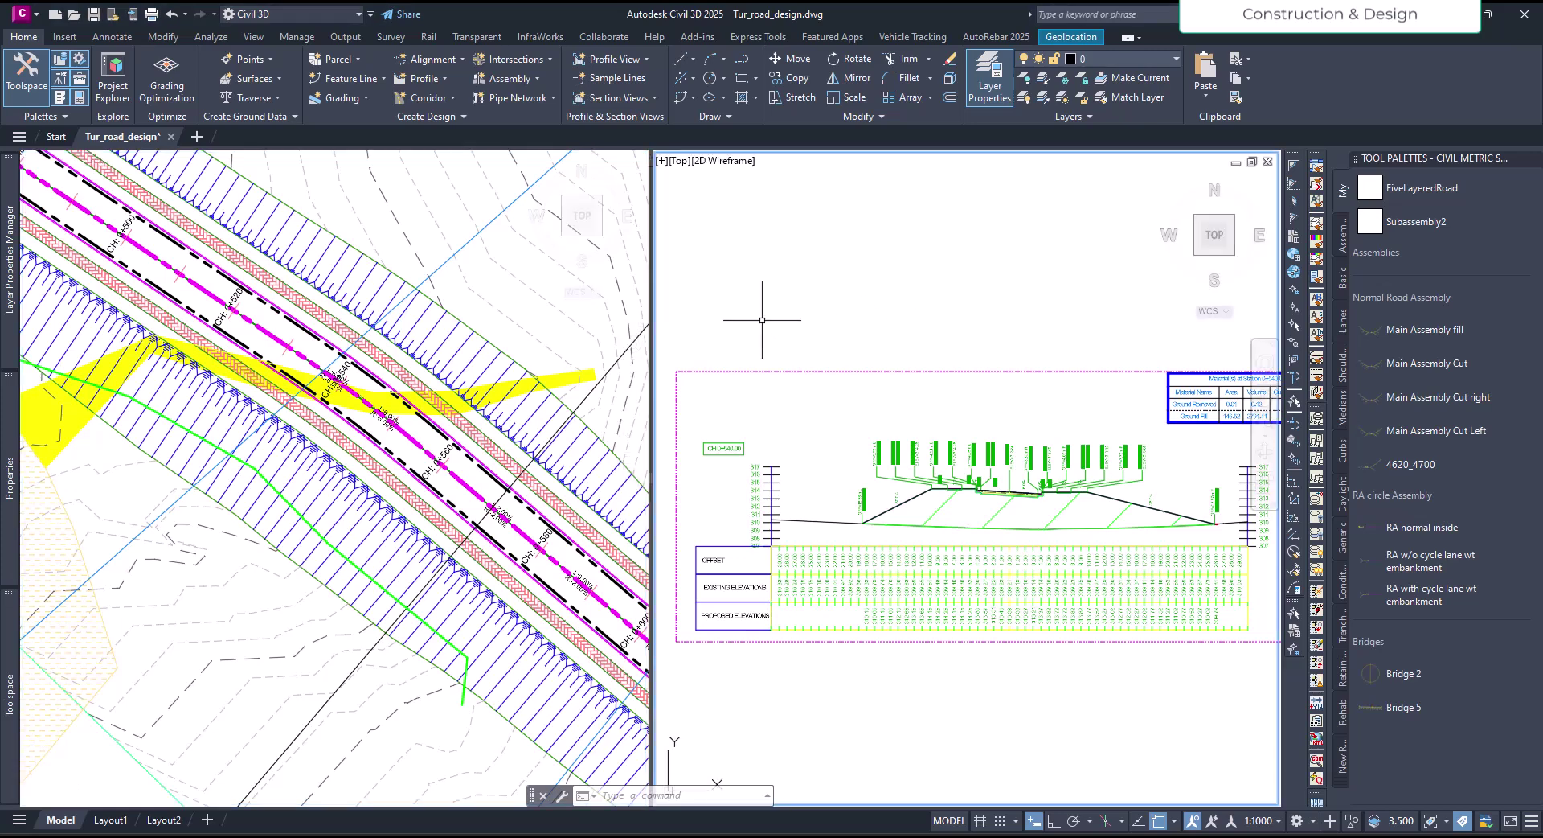
left_click(549, 318)
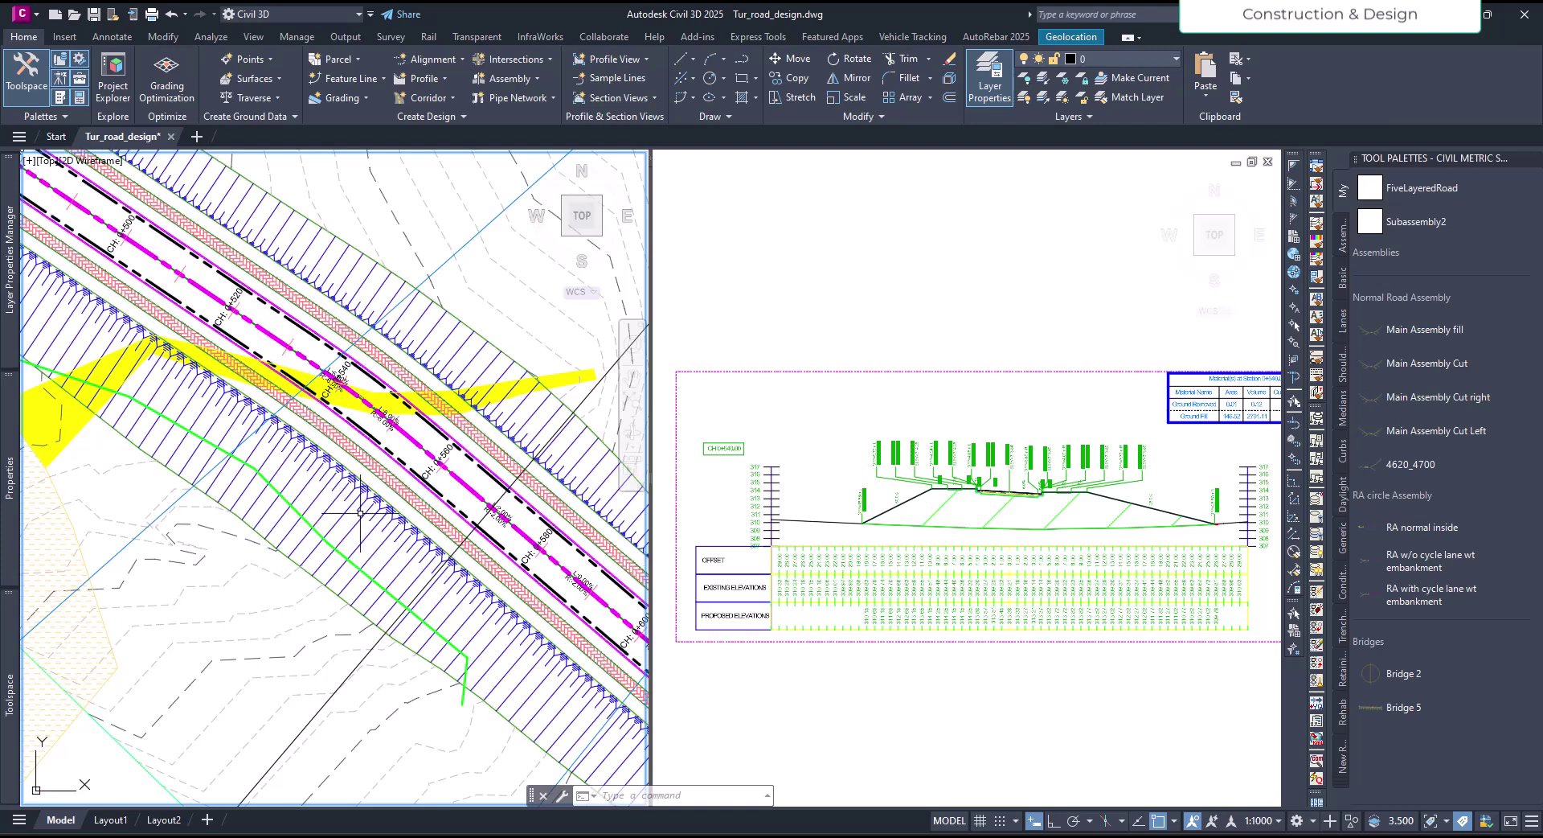
middle_click_drag(388, 552, 383, 550)
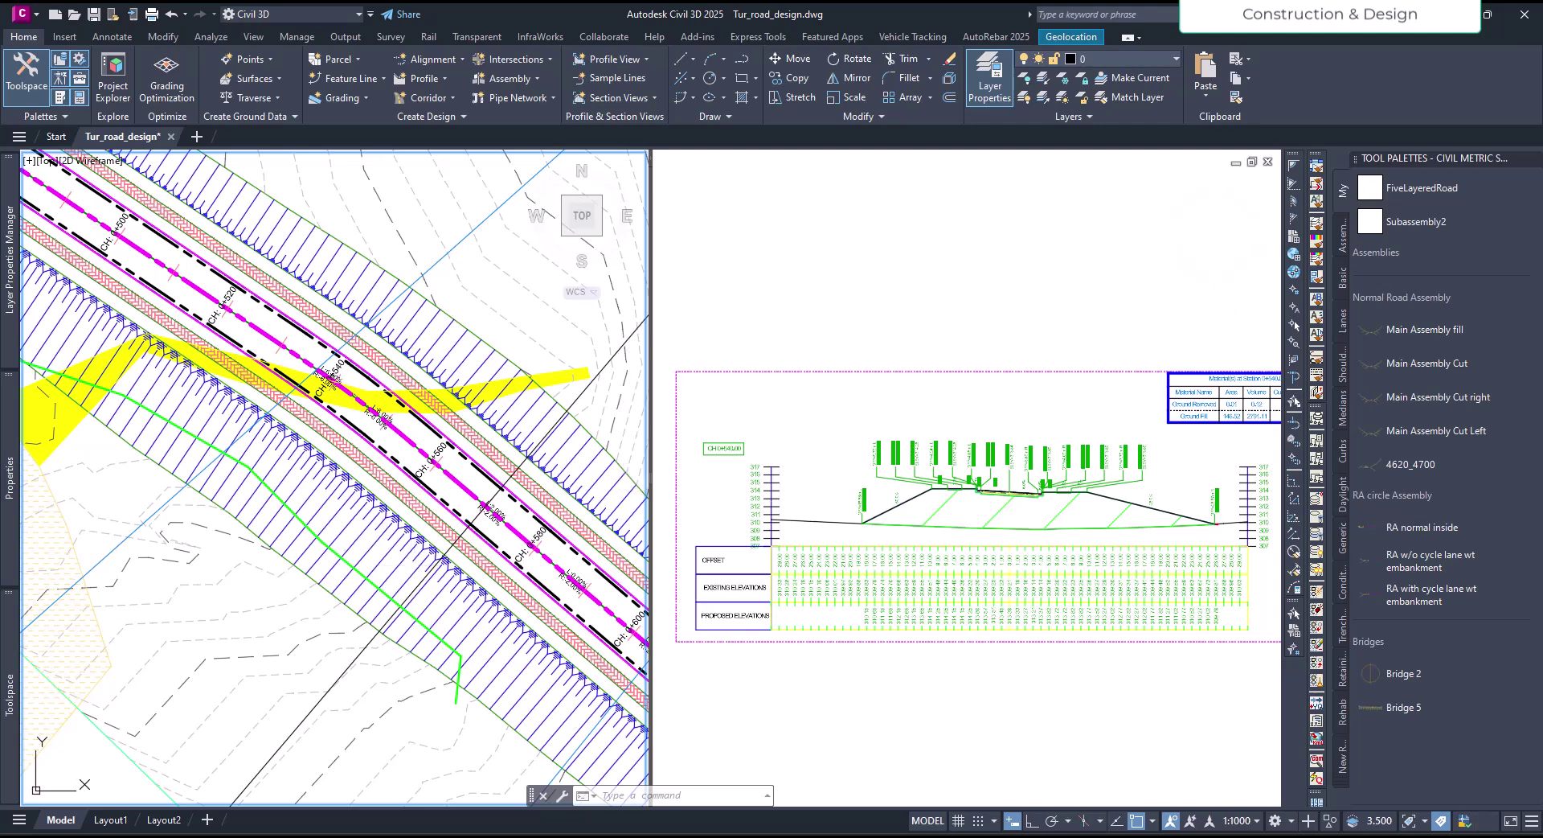
key("ctrl+s")
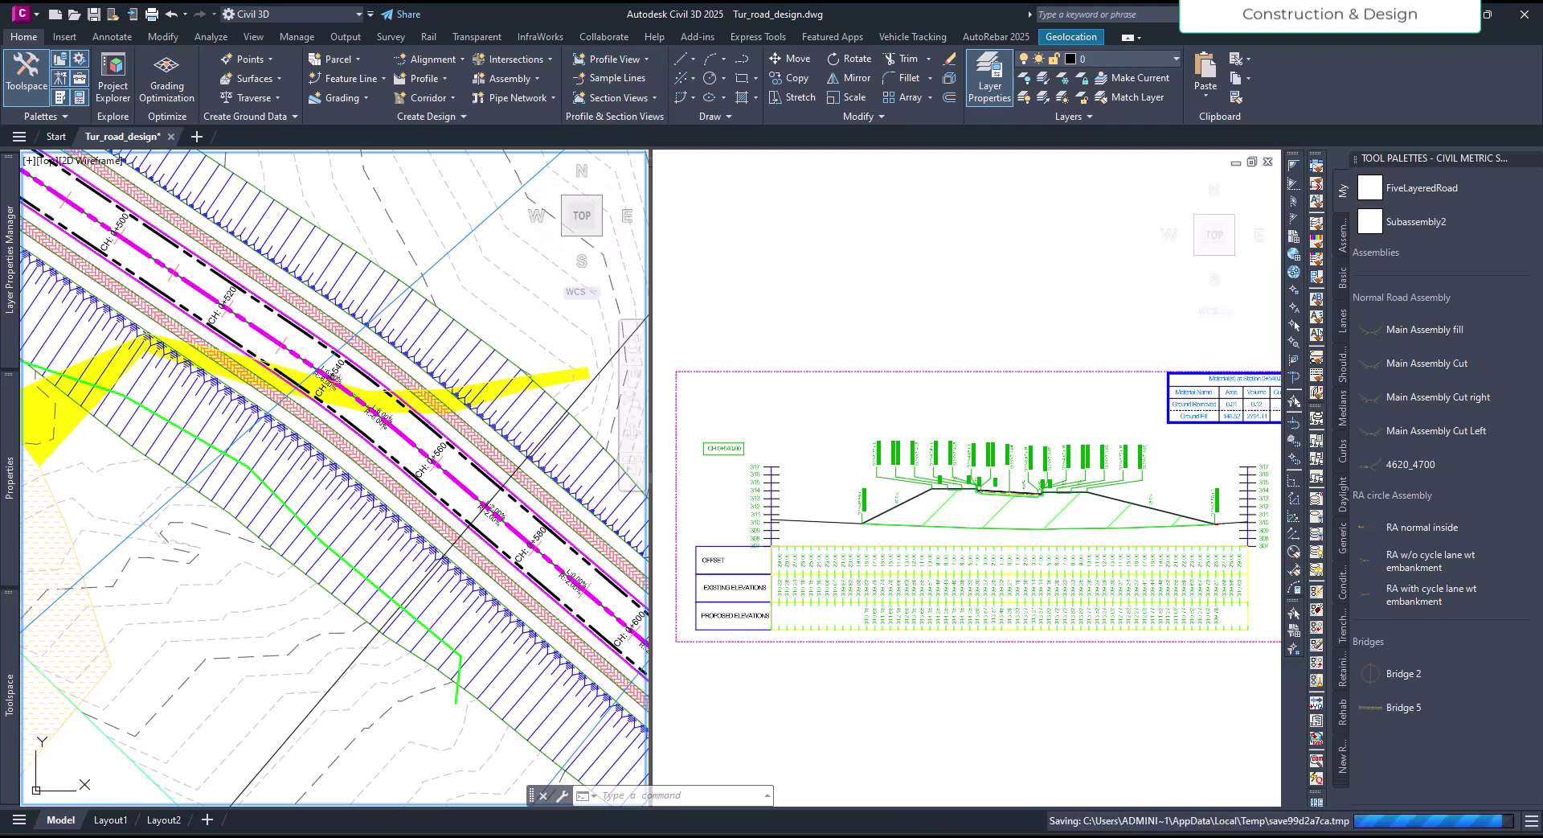
Pan the plan to the structure labels and yellow area, briefly selecting the corridor.
middle_click_drag(378, 595, 483, 657)
scroll(483, 657, "down", 5)
scroll(242, 402, "up", 6)
mouse_move(241, 402)
middle_mouse_down()
mouse_move(228, 388)
mouse_move(595, 515)
middle_mouse_up()
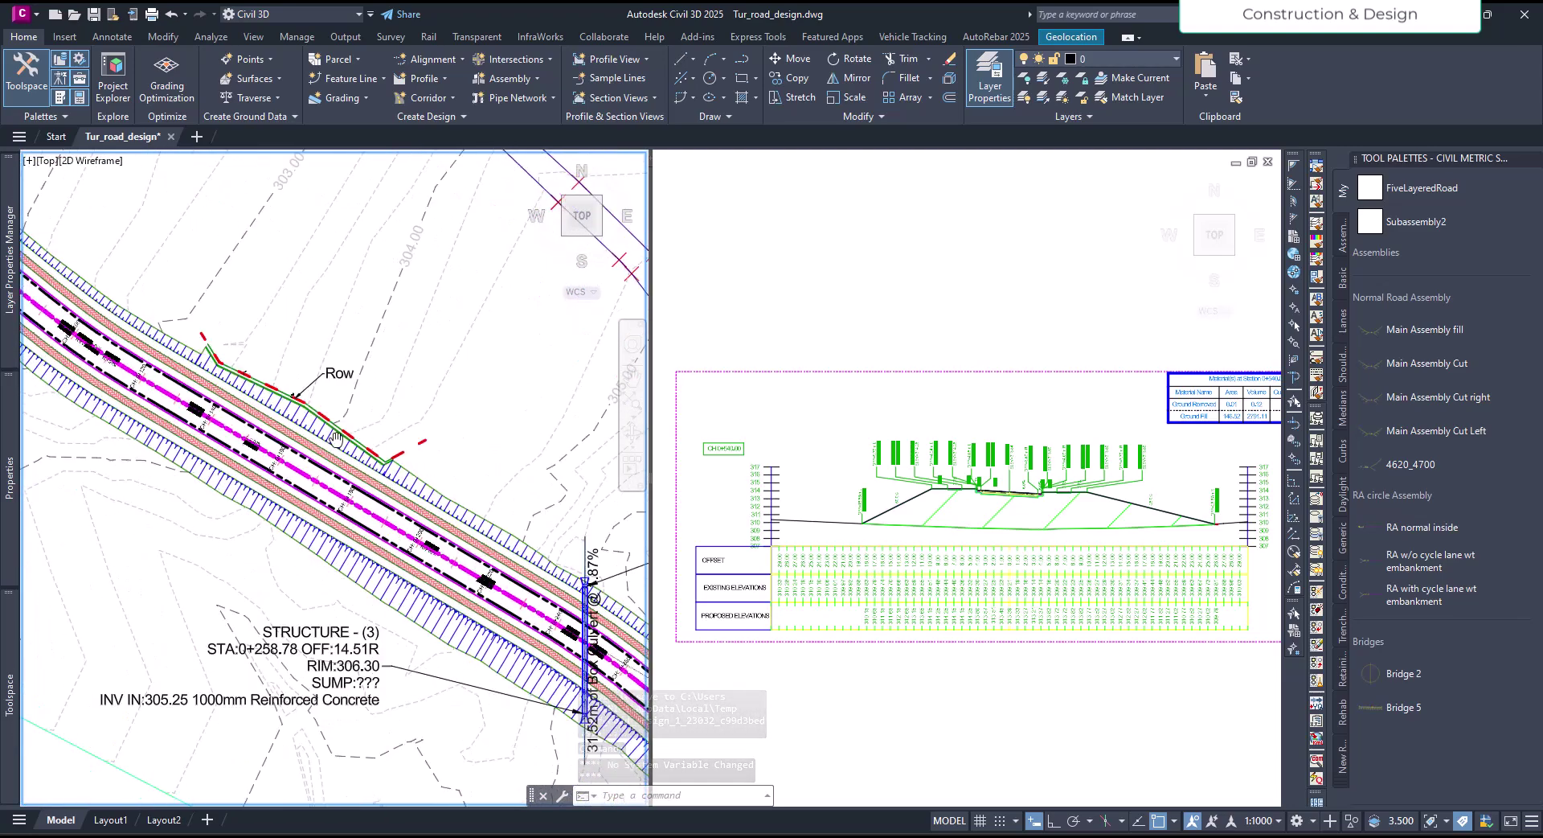
scroll(201, 316, "down", 4)
scroll(471, 566, "up", 6)
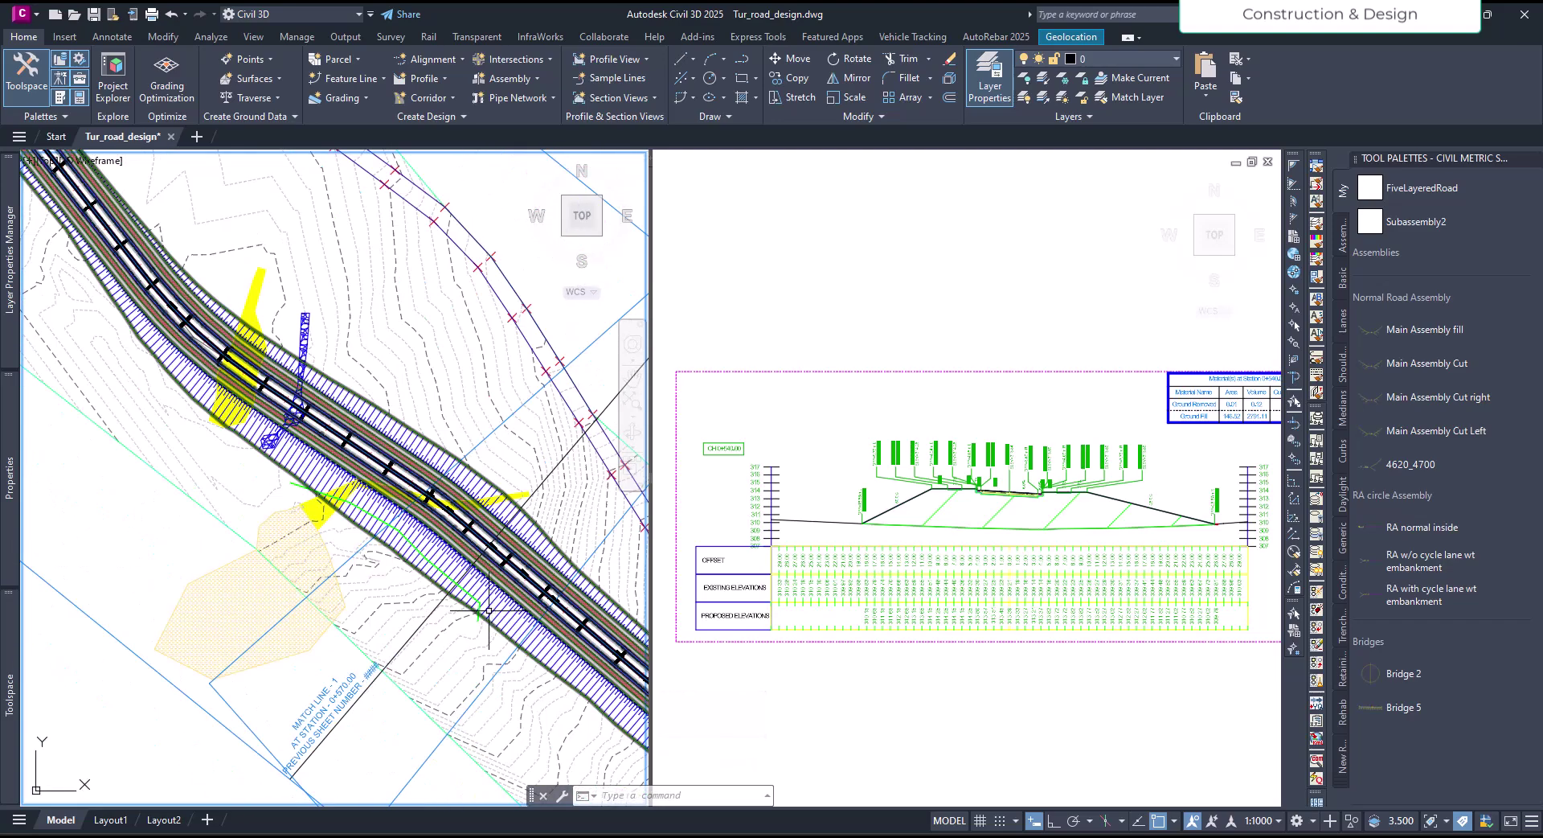
scroll(470, 566, "up", 3)
middle_click_drag(471, 566, 560, 634)
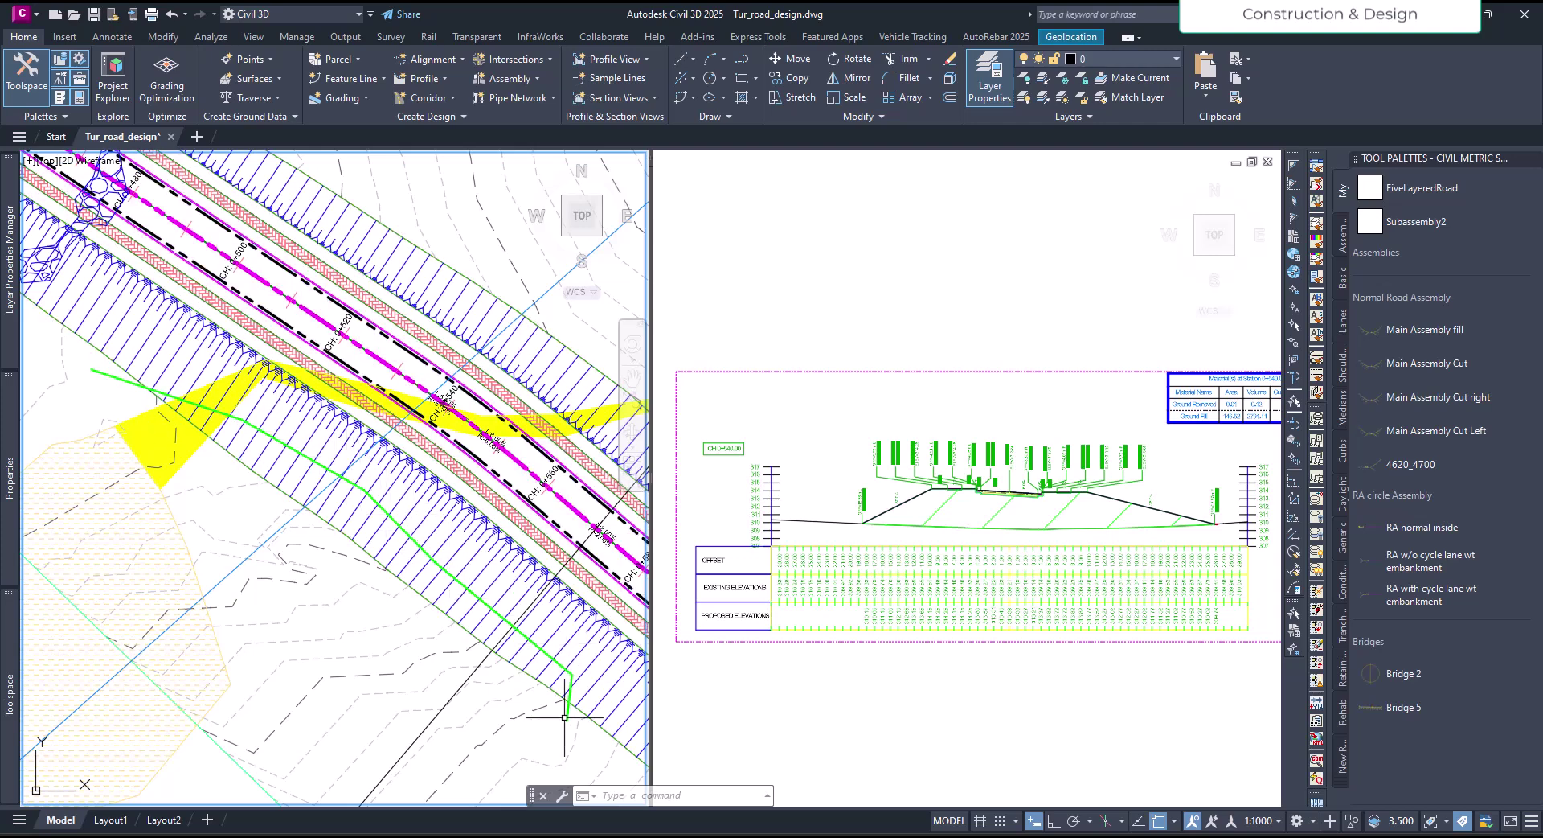
left_click(565, 642)
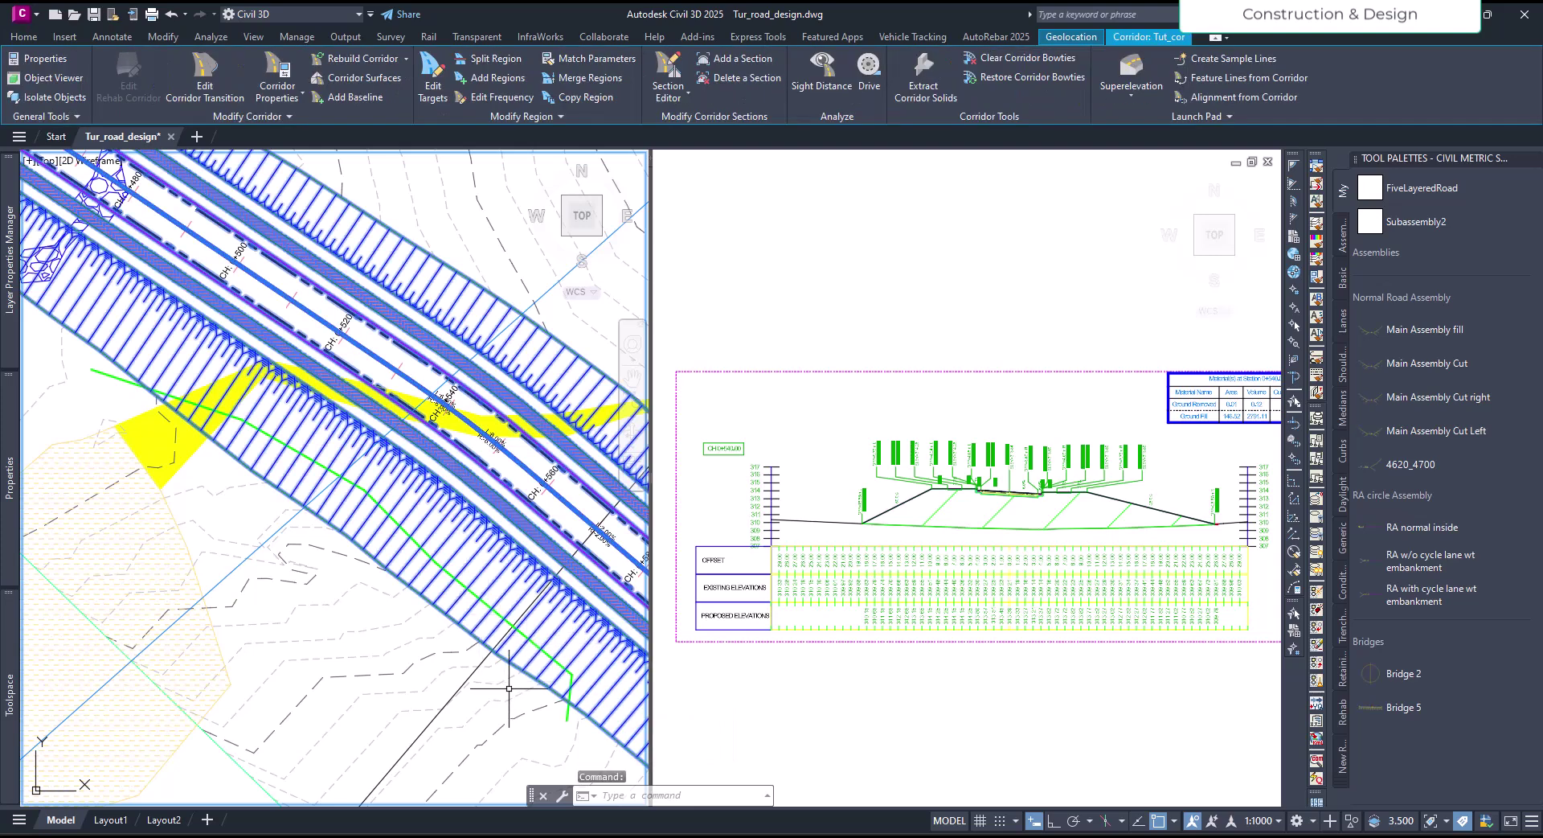
key("Escape")
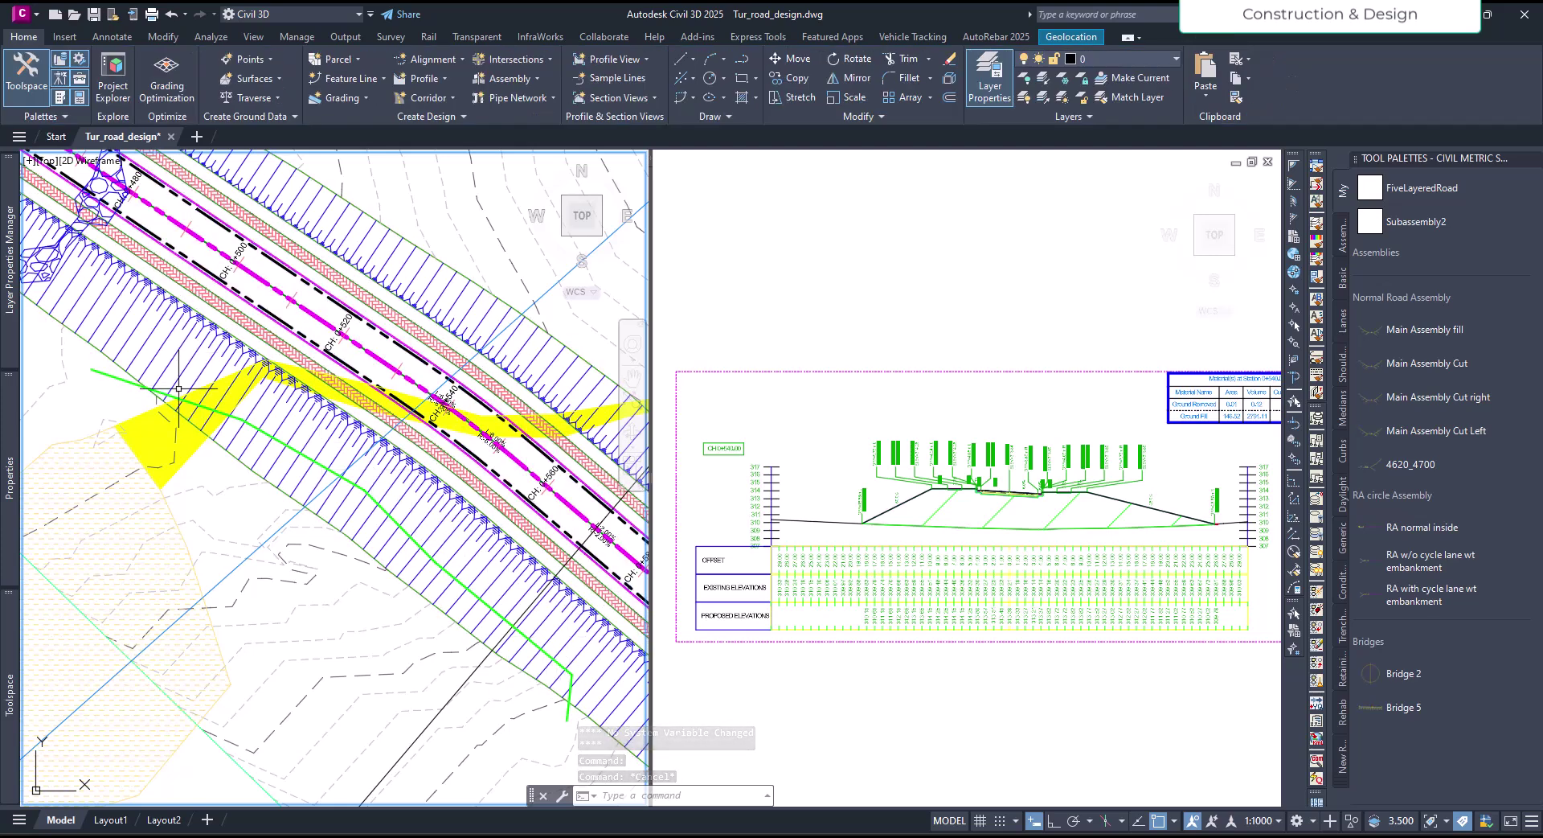
Frame the whole cross-section and its table in the section viewport.
left_click(1134, 512)
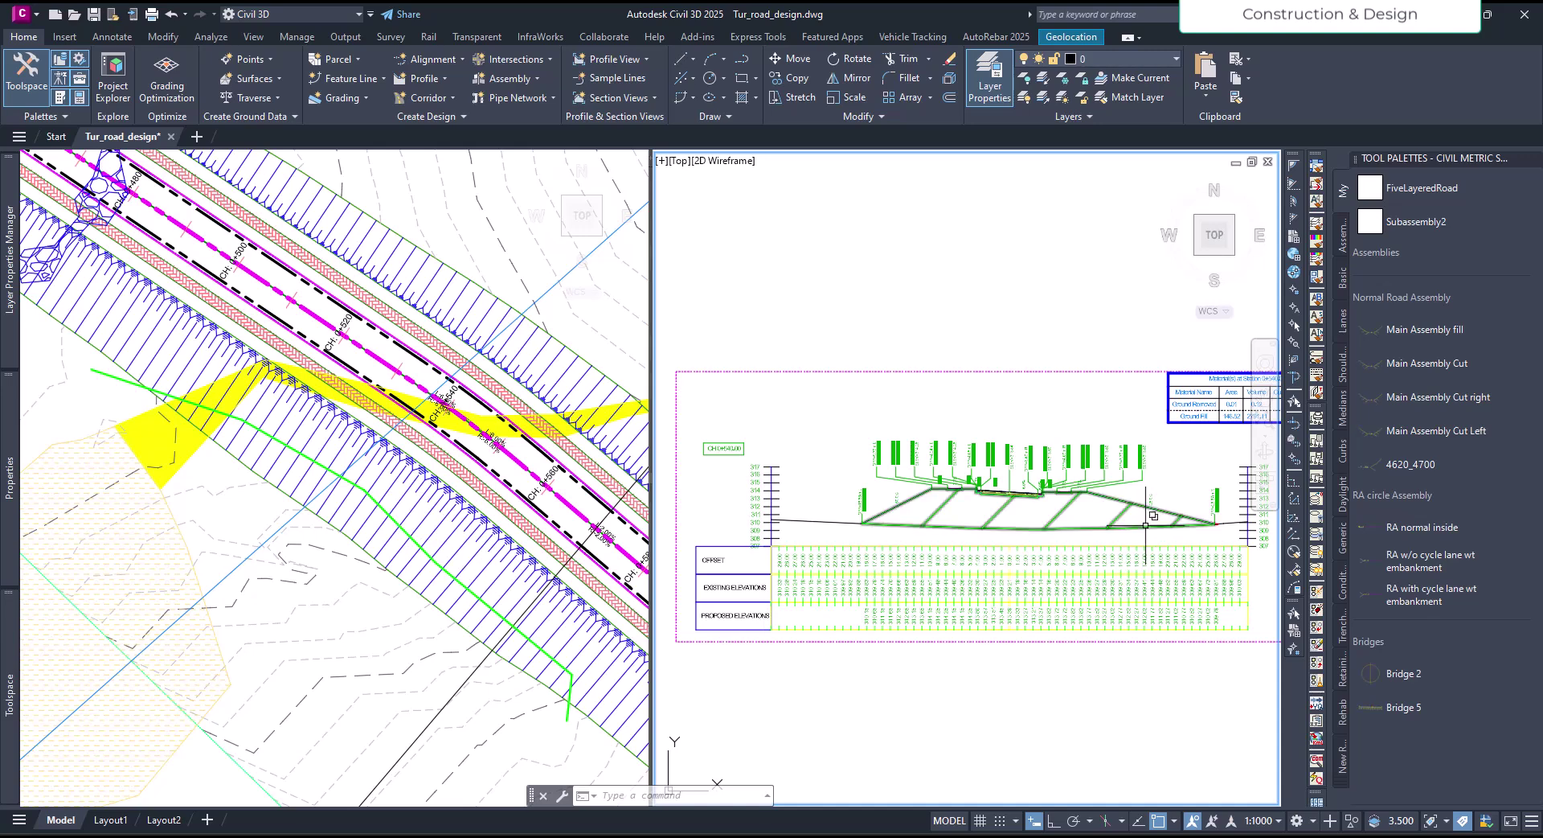
scroll(1141, 519, "up", 5)
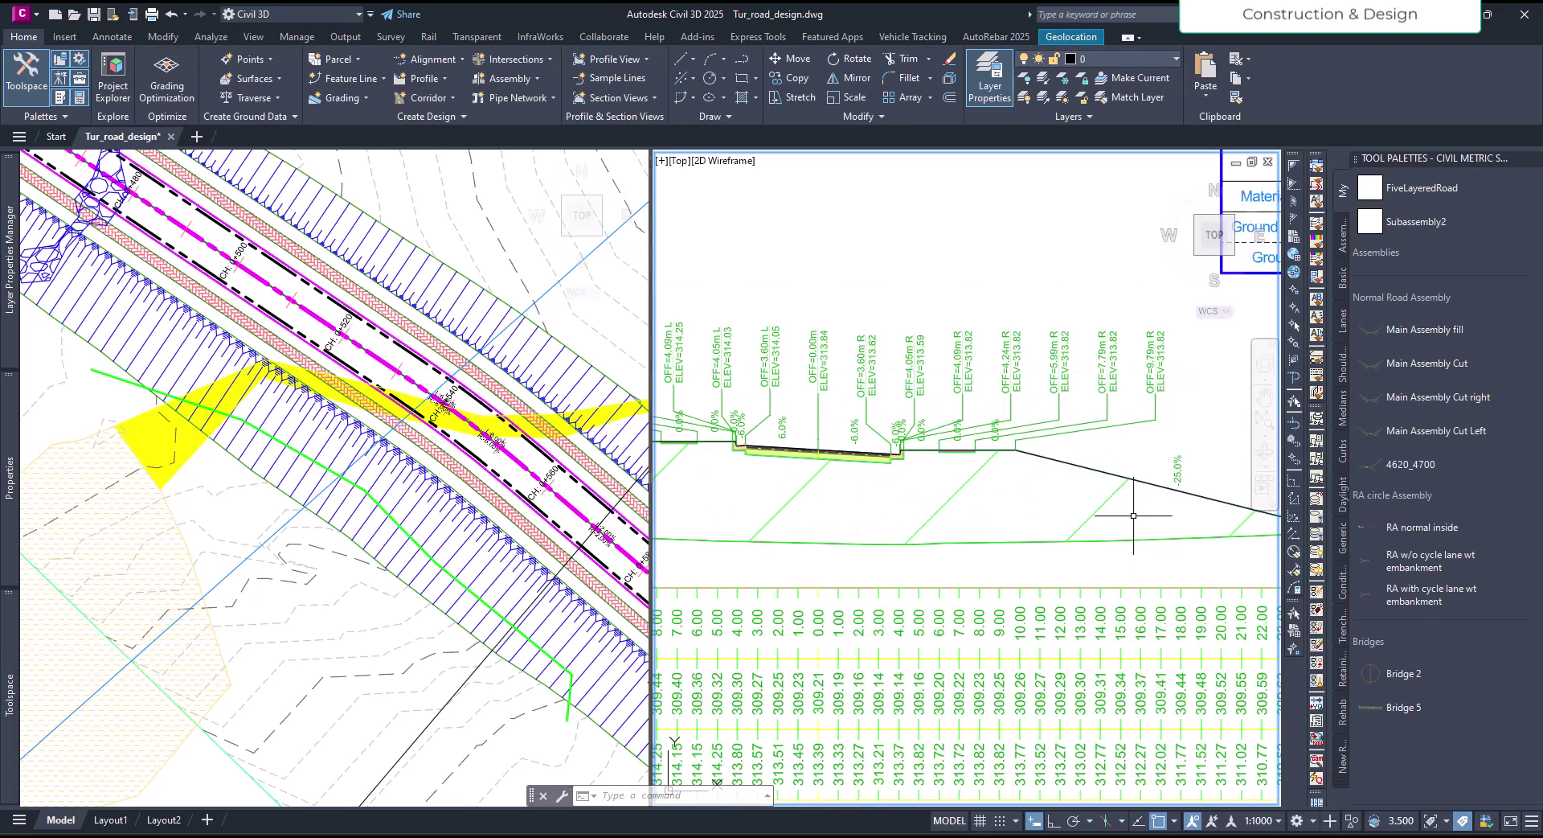
scroll(1102, 508, "down", 5)
scroll(1046, 498, "down", 2)
scroll(1005, 498, "up", 3)
scroll(981, 490, "down", 2)
middle_click_drag(981, 490, 929, 483)
left_click(451, 385)
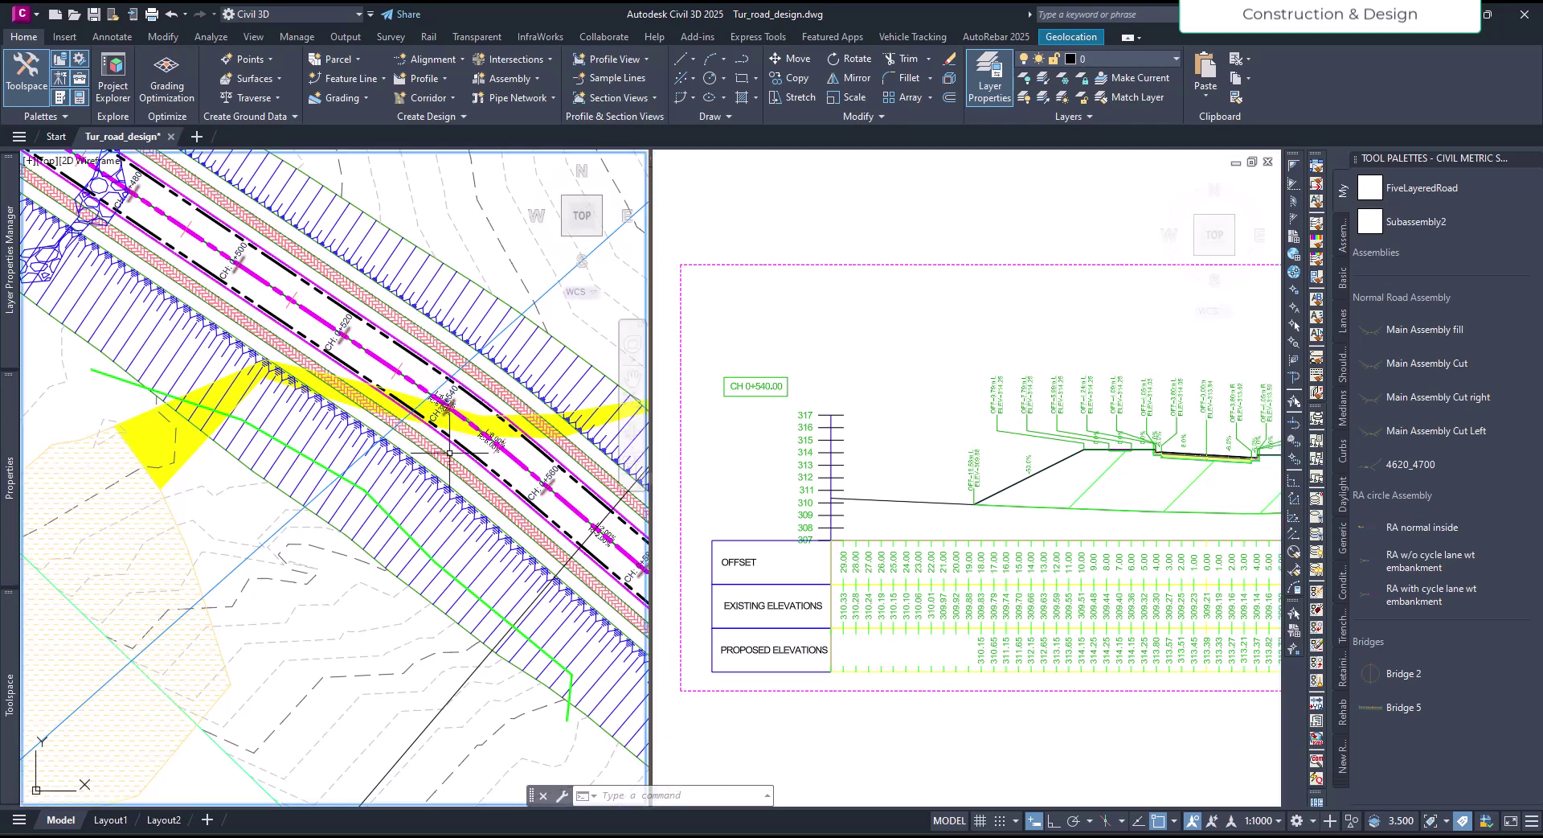
left_click(1118, 546)
scroll(1121, 531, "down", 3)
scroll(1121, 530, "up", 3)
scroll(1121, 529, "up", 2)
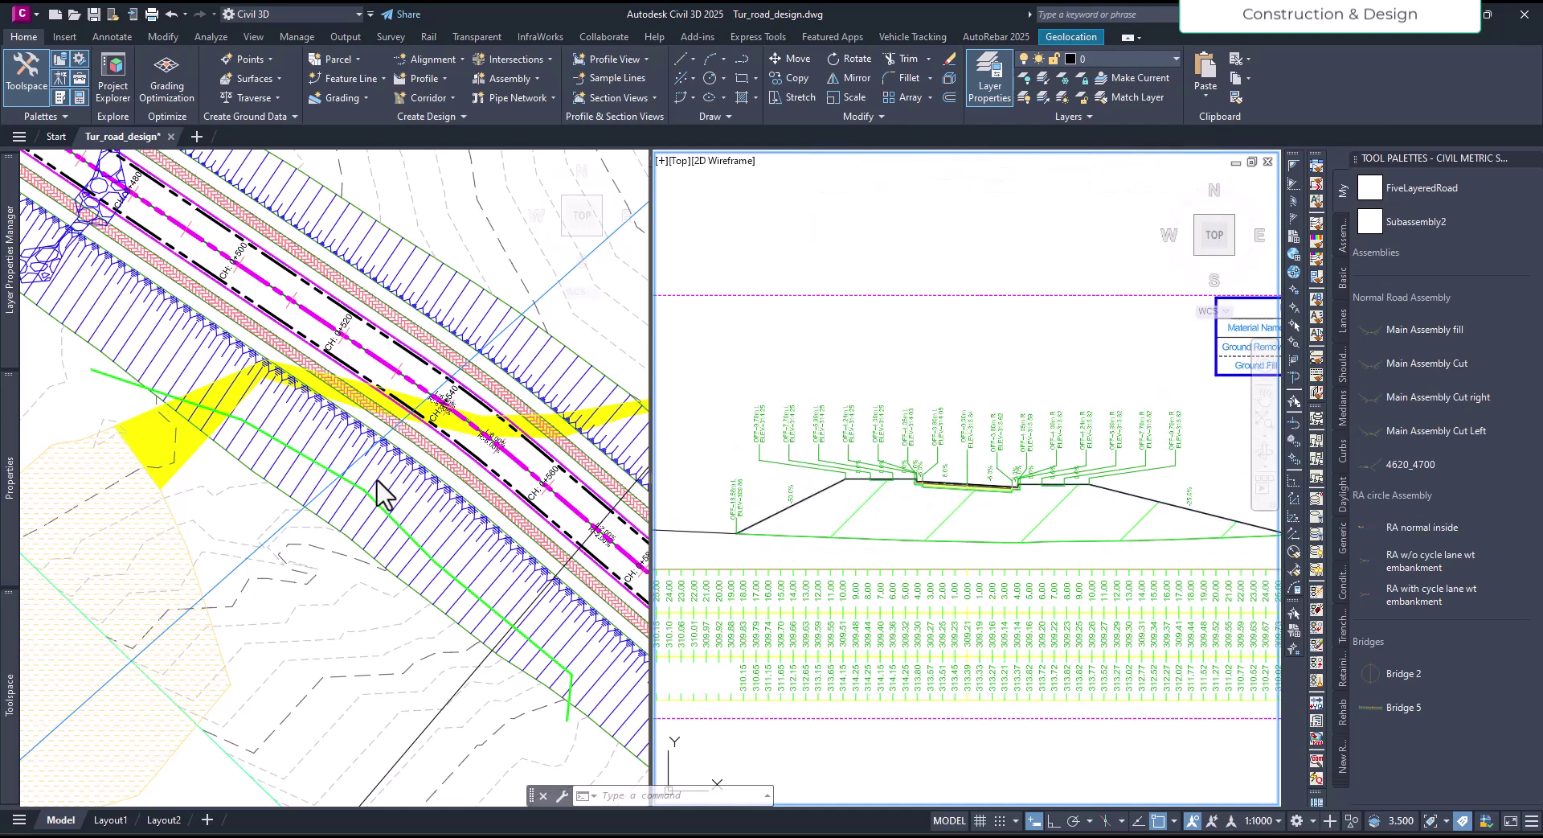
Alternate between plan and section viewports while zooming the cross-section.
left_click(414, 523)
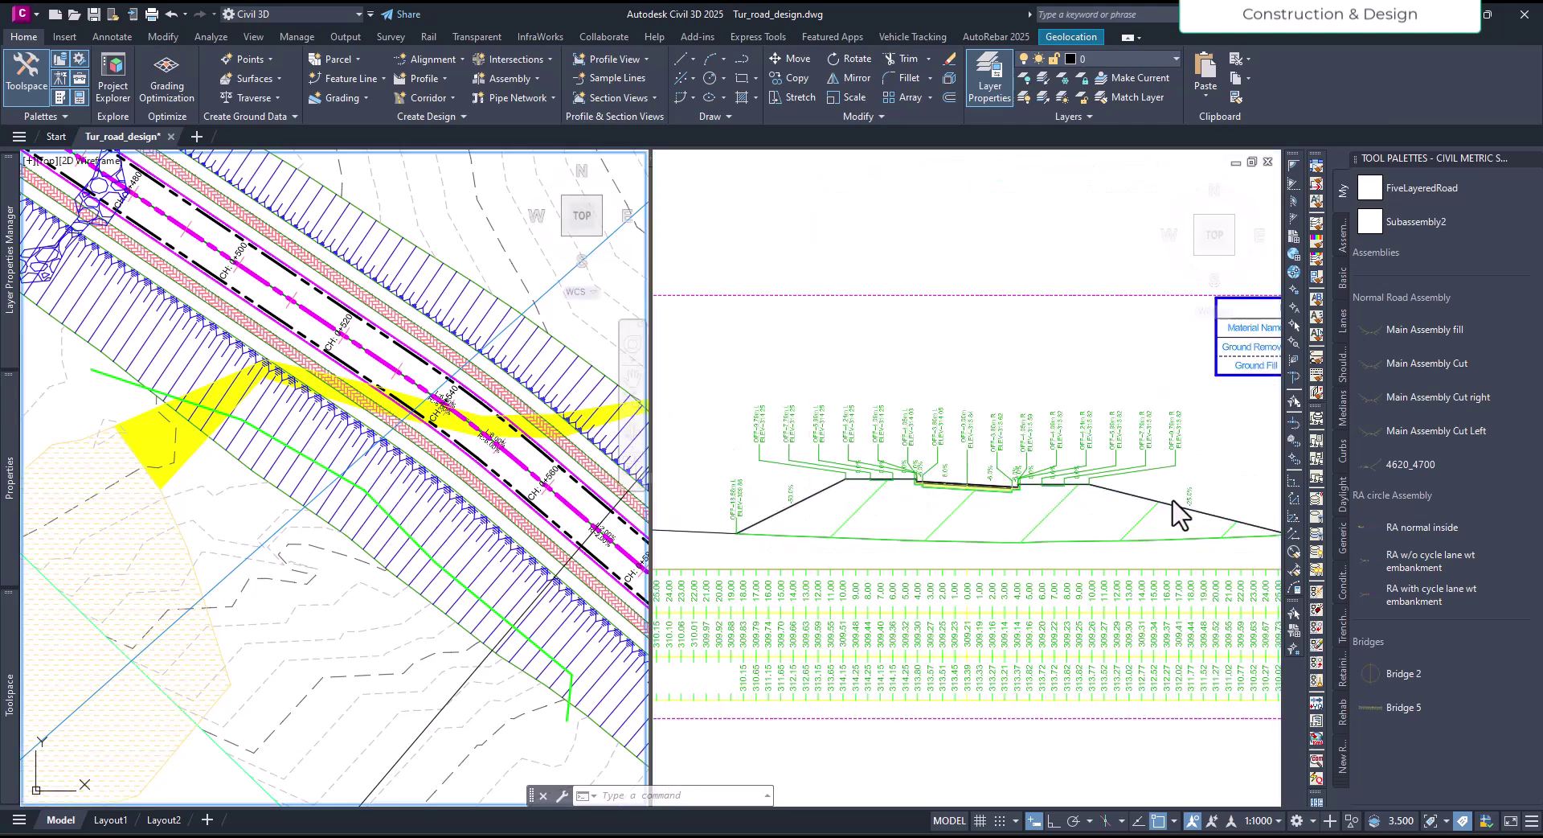
left_click(975, 406)
scroll(938, 528, "down", 1)
scroll(938, 528, "down", 1)
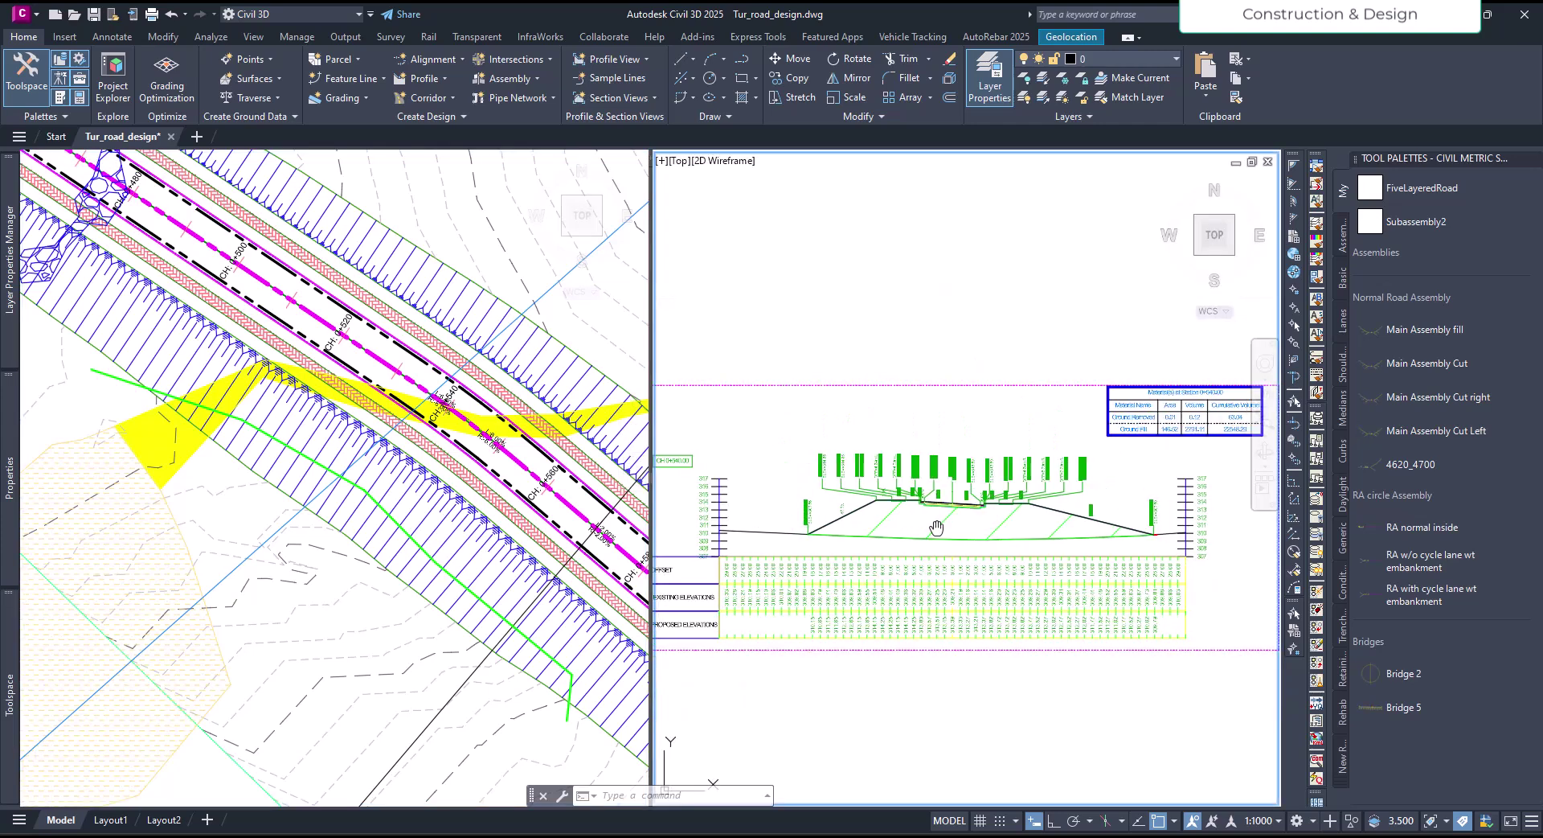
left_click(346, 571)
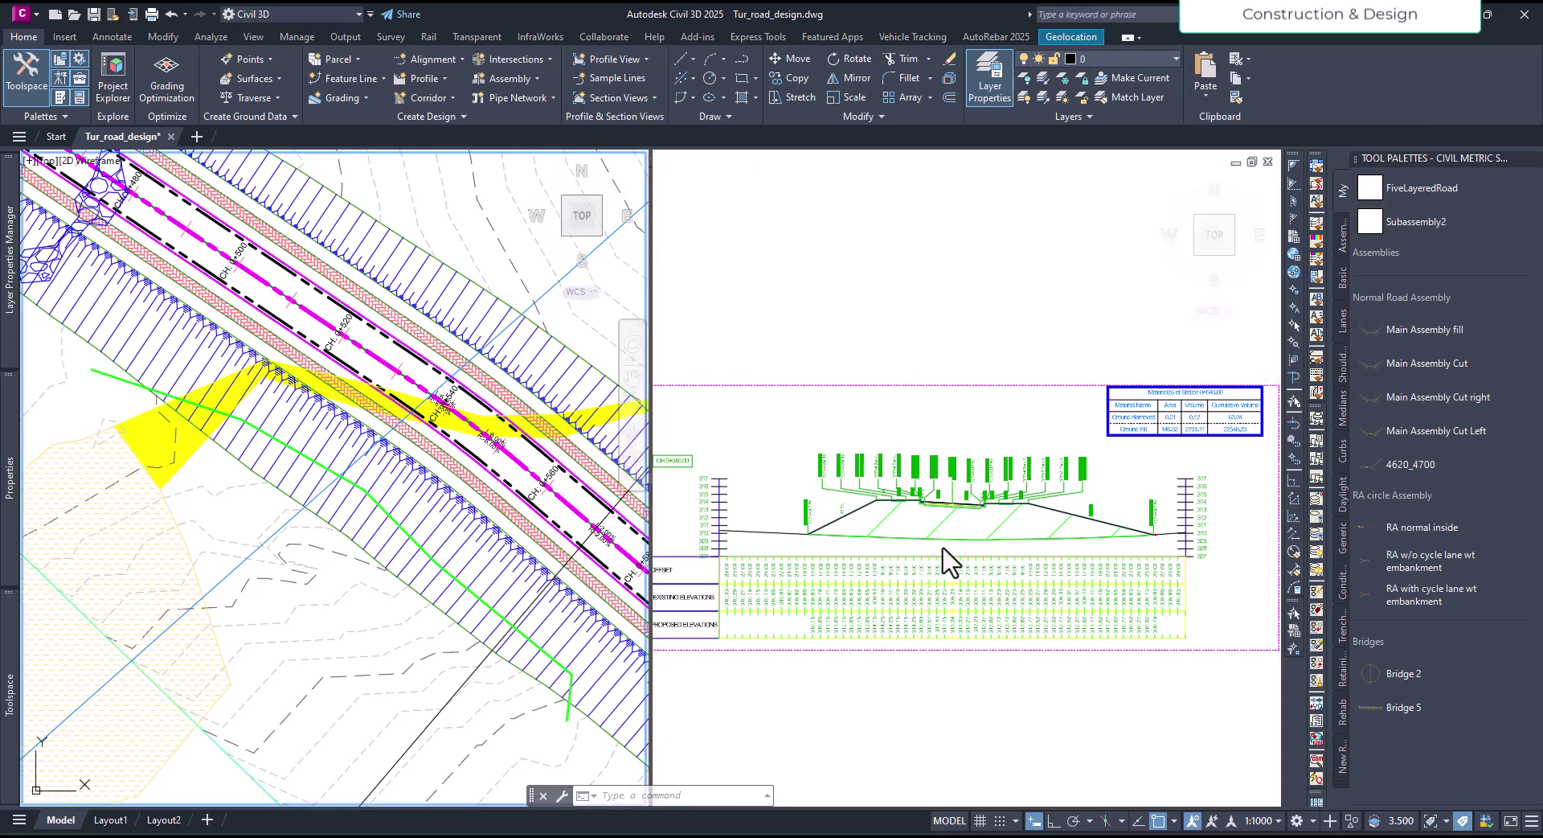
left_click(1036, 530)
scroll(1010, 522, "up", 2)
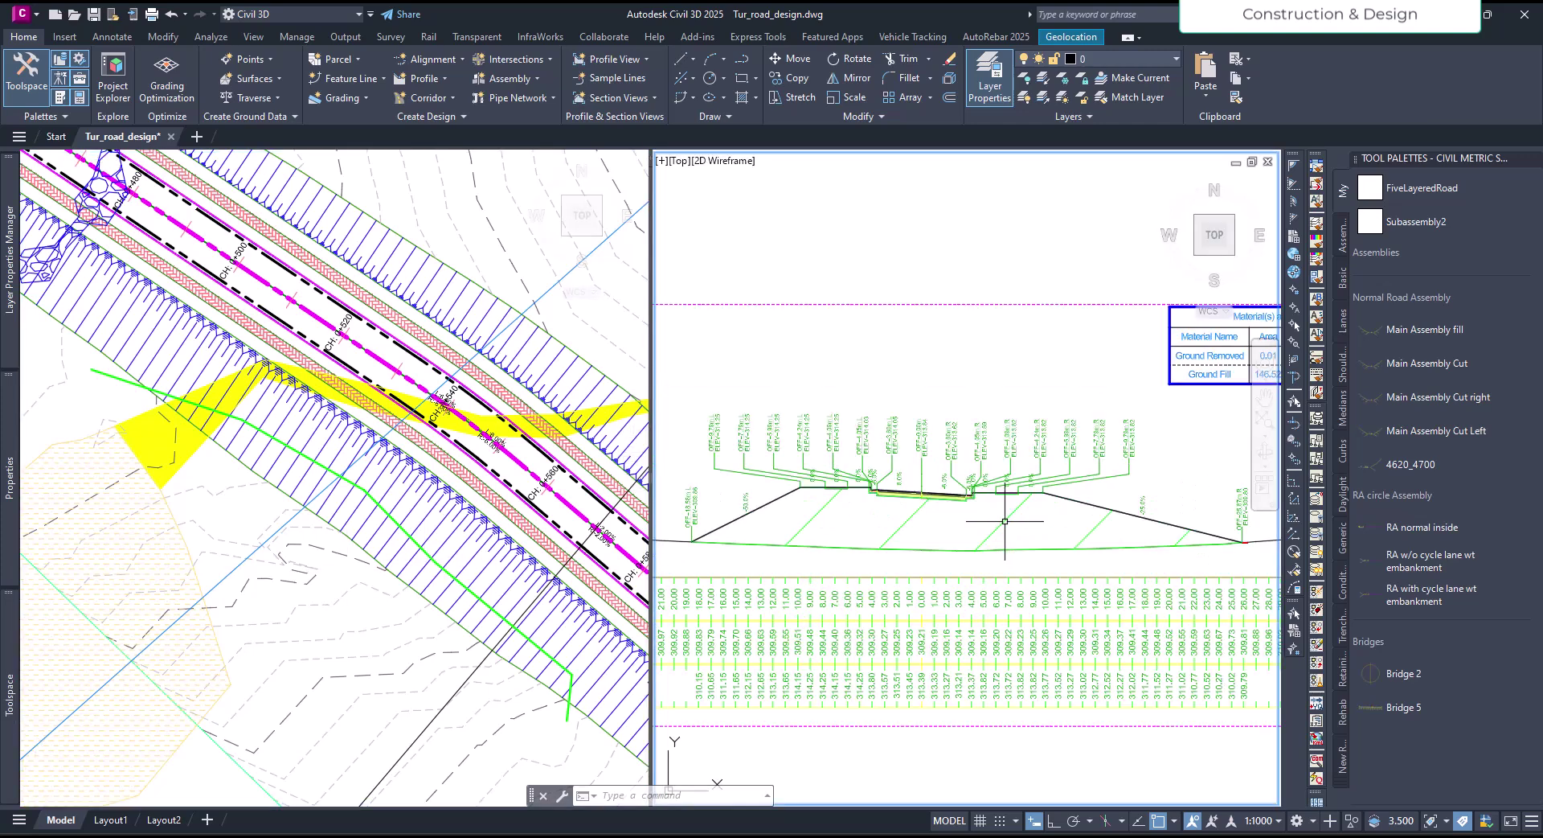
scroll(996, 494, "up", 1)
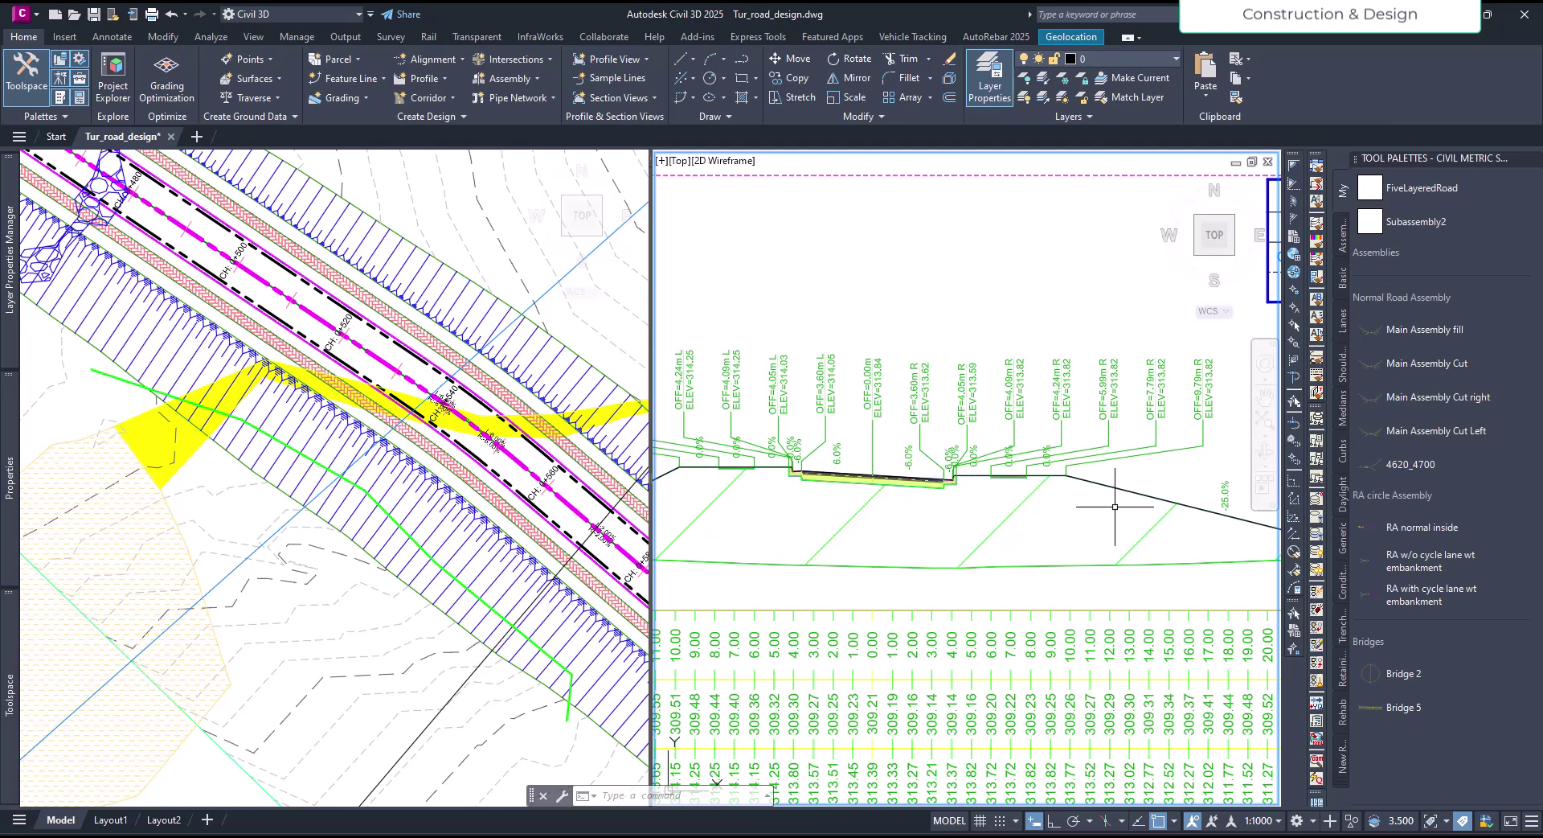
scroll(1069, 530, "down", 1)
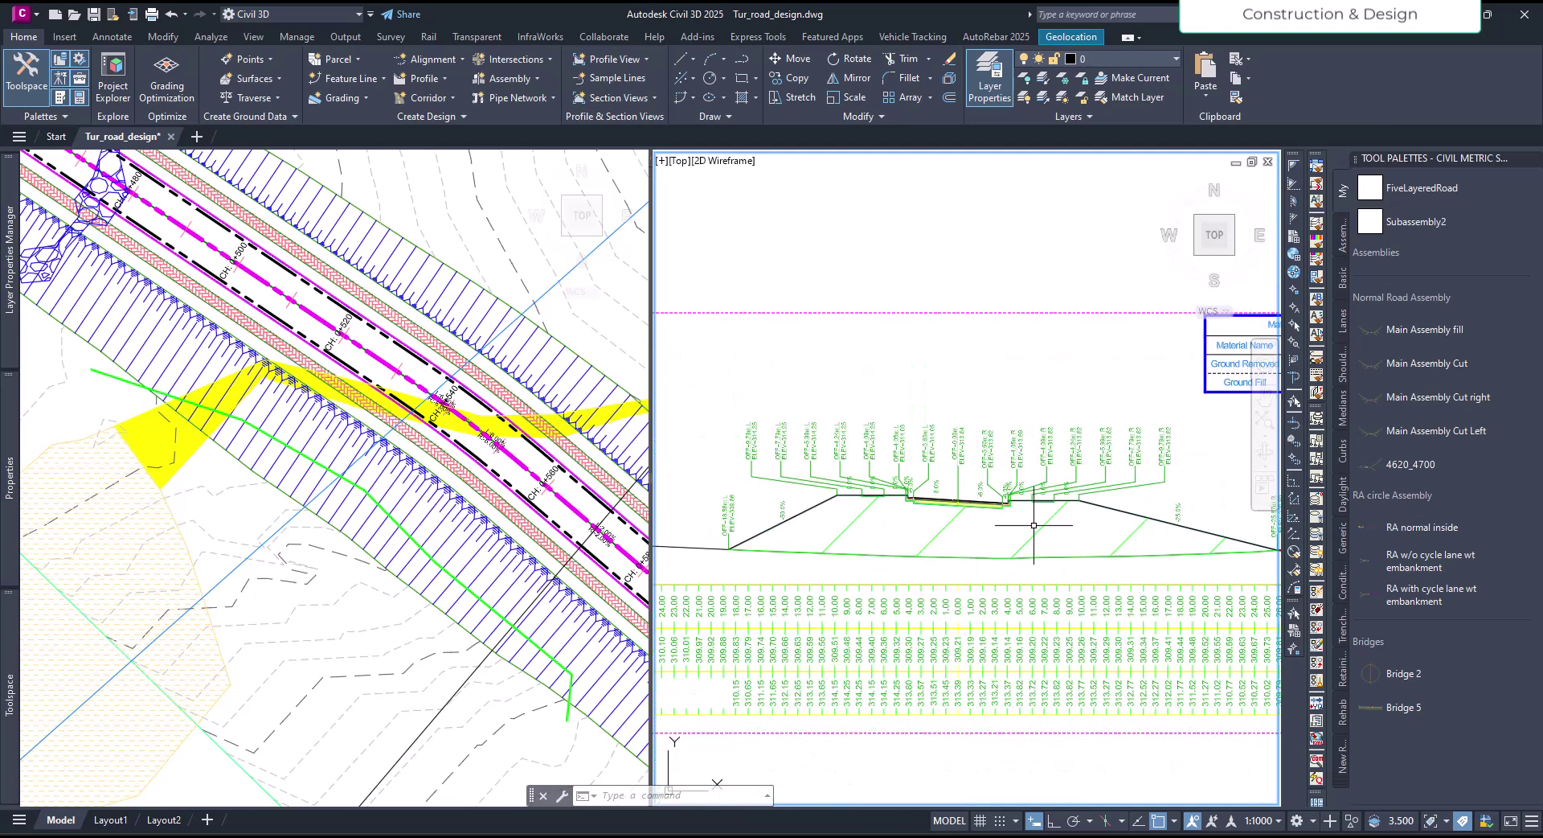
scroll(1029, 530, "up", 3)
Inspect the Ground Fill material section and centre the cross-section around it.
left_click(1049, 528)
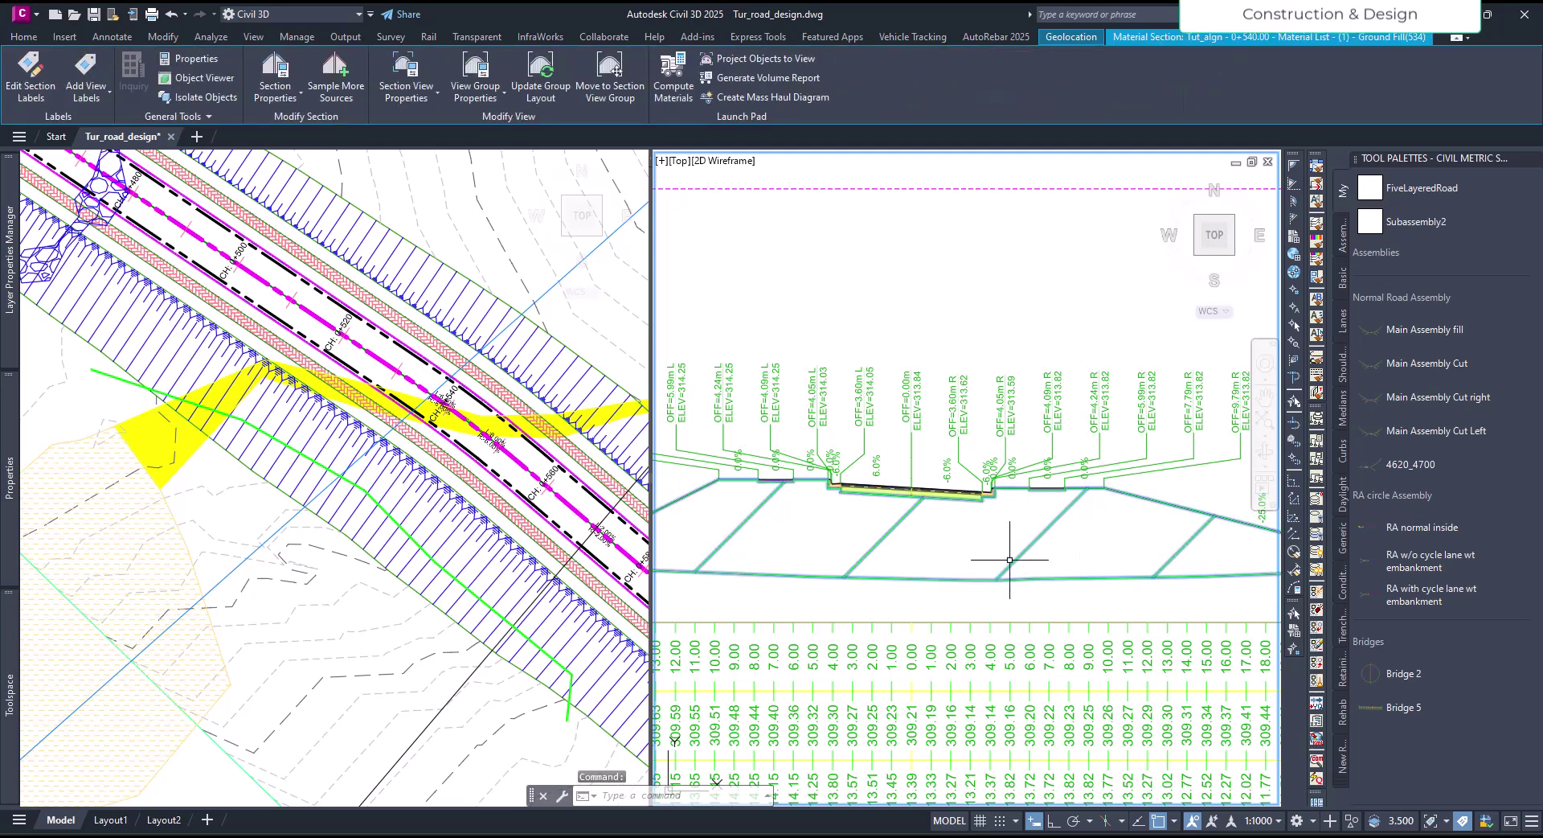
scroll(1073, 546, "down", 2)
scroll(1084, 566, "up", 1)
scroll(1045, 554, "up", 1)
scroll(1041, 551, "up", 1)
middle_click_drag(1042, 551, 1004, 548)
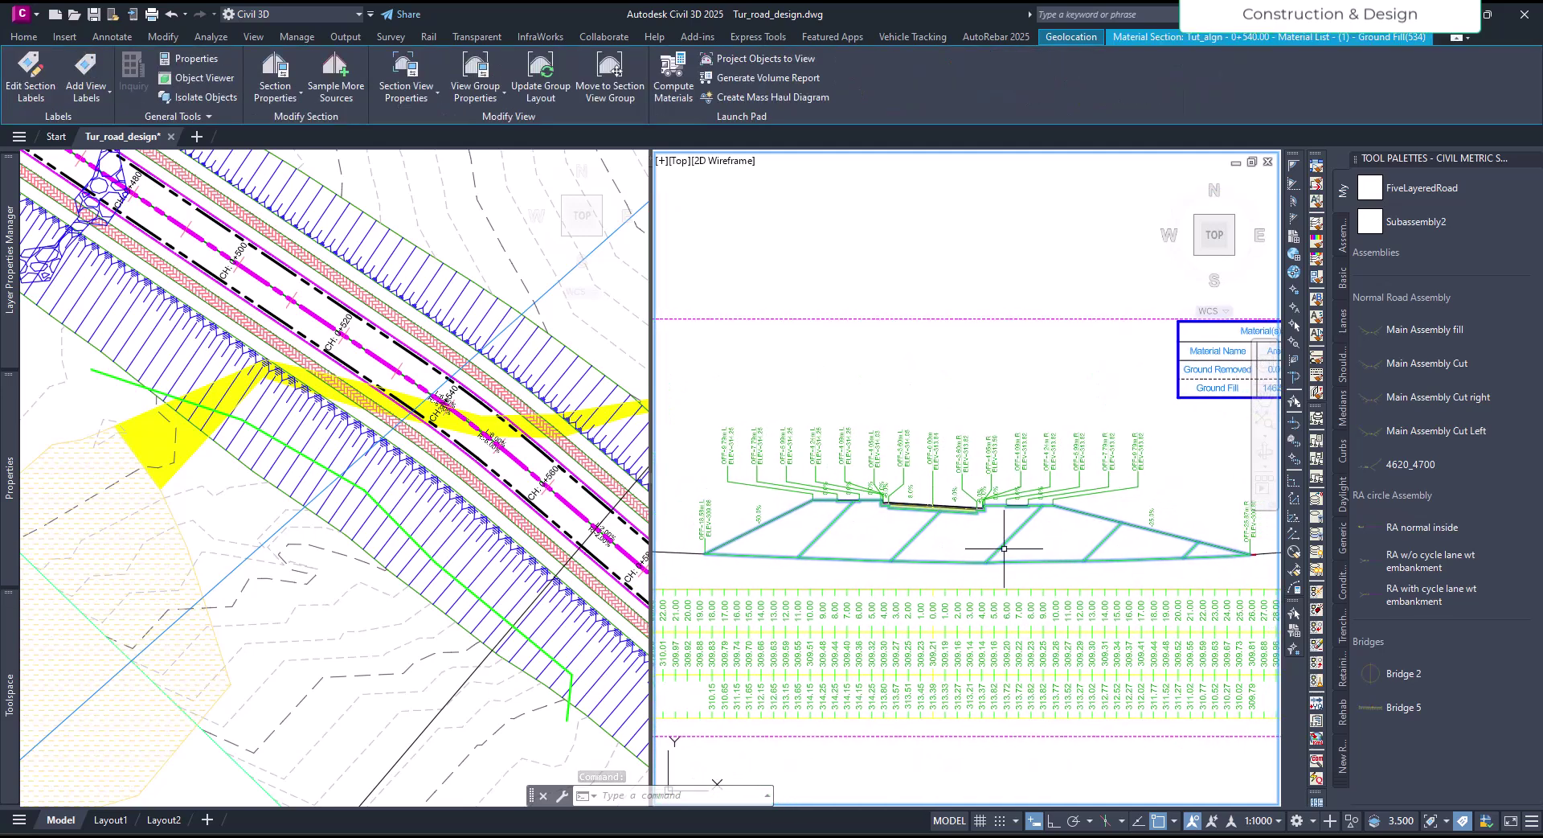
key("Escape")
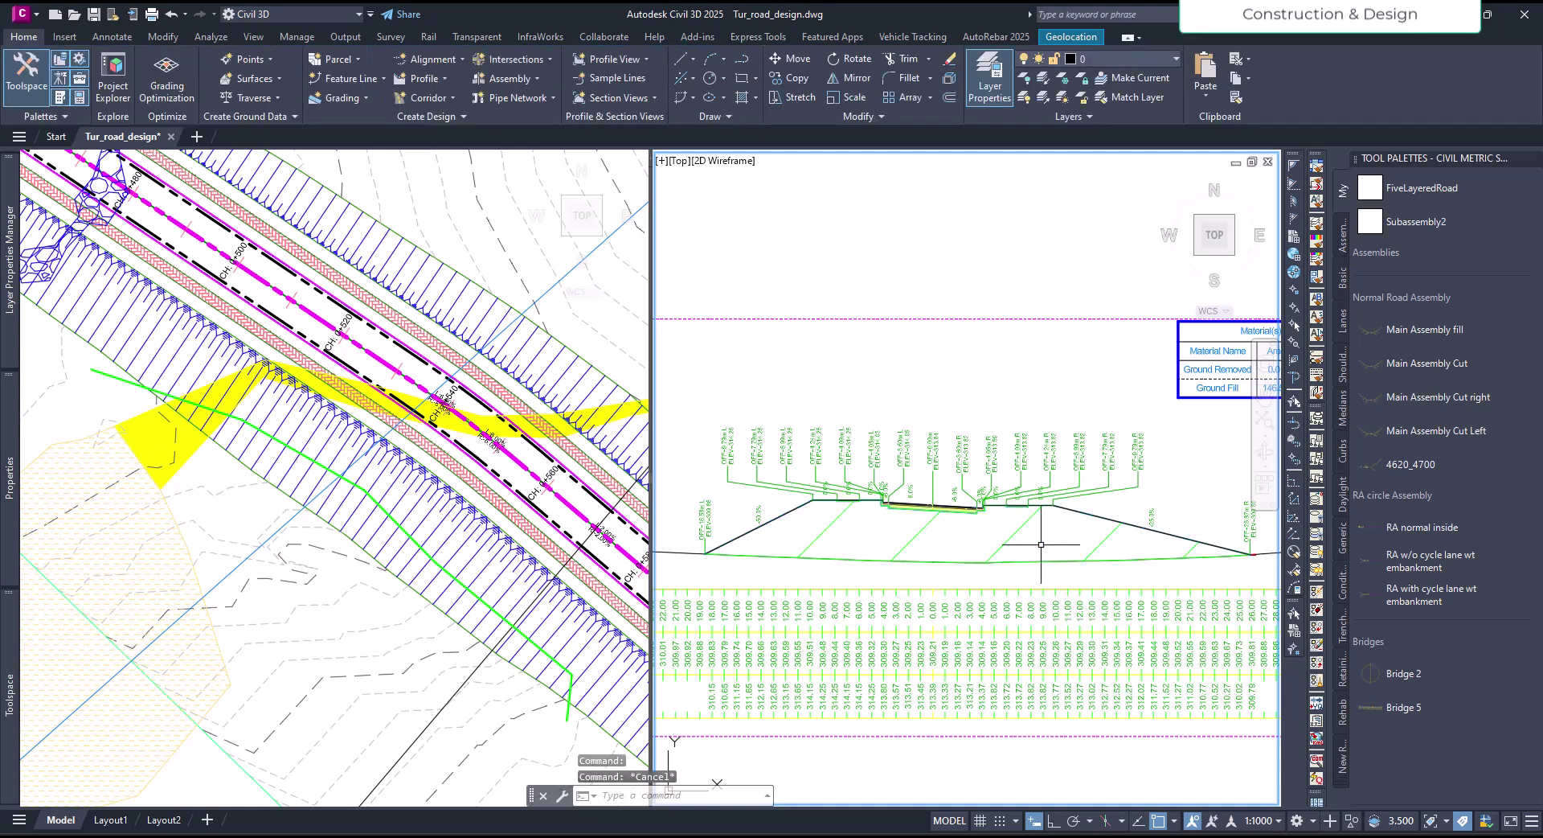
Open Corridor Properties and expand the Tut_cor_sur_bot entry on the Surfaces settings.
left_click(333, 586)
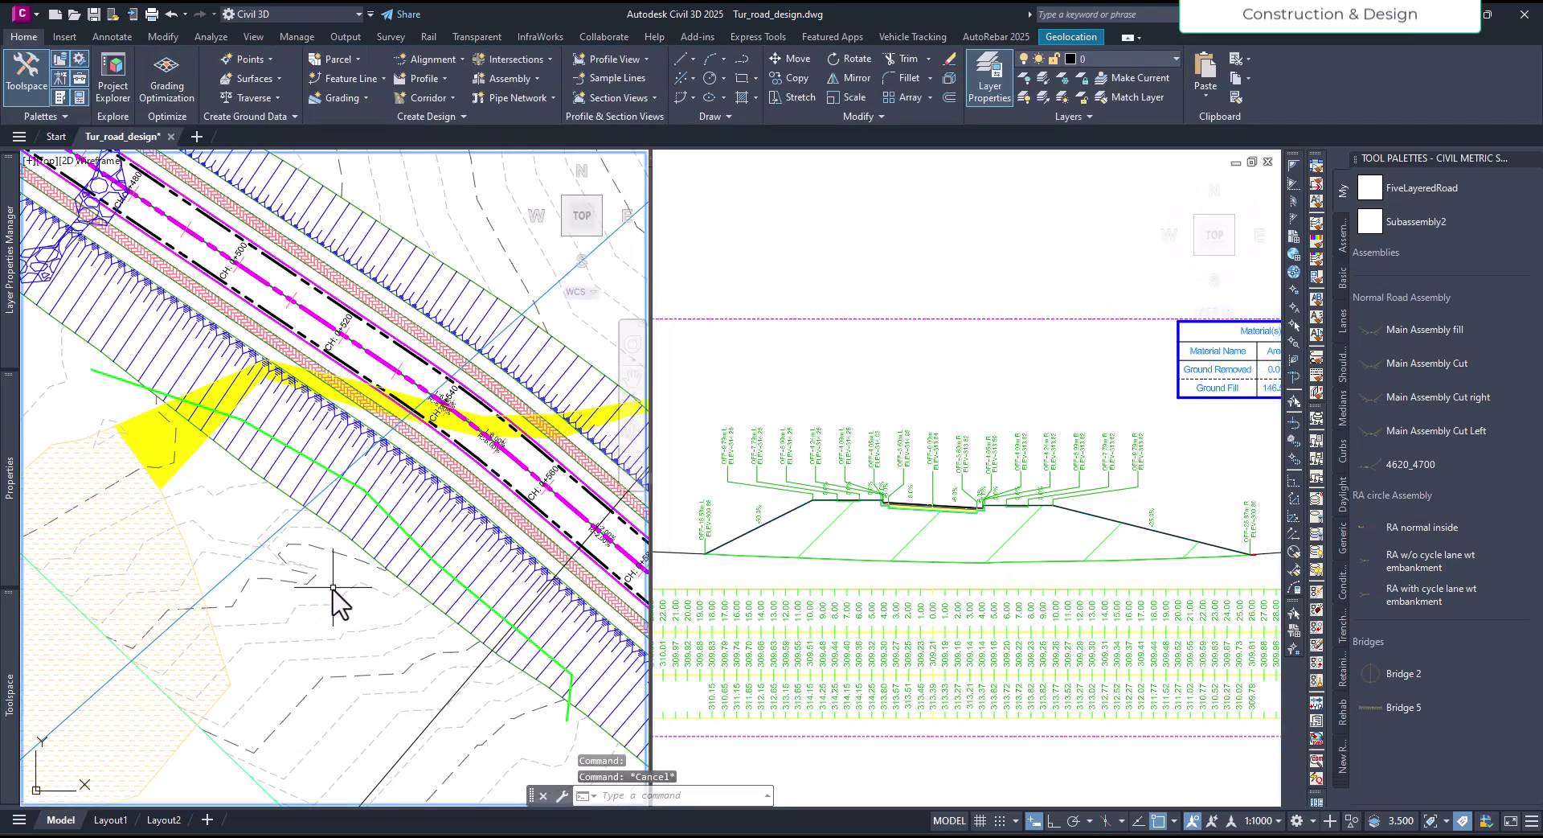
left_click(405, 277)
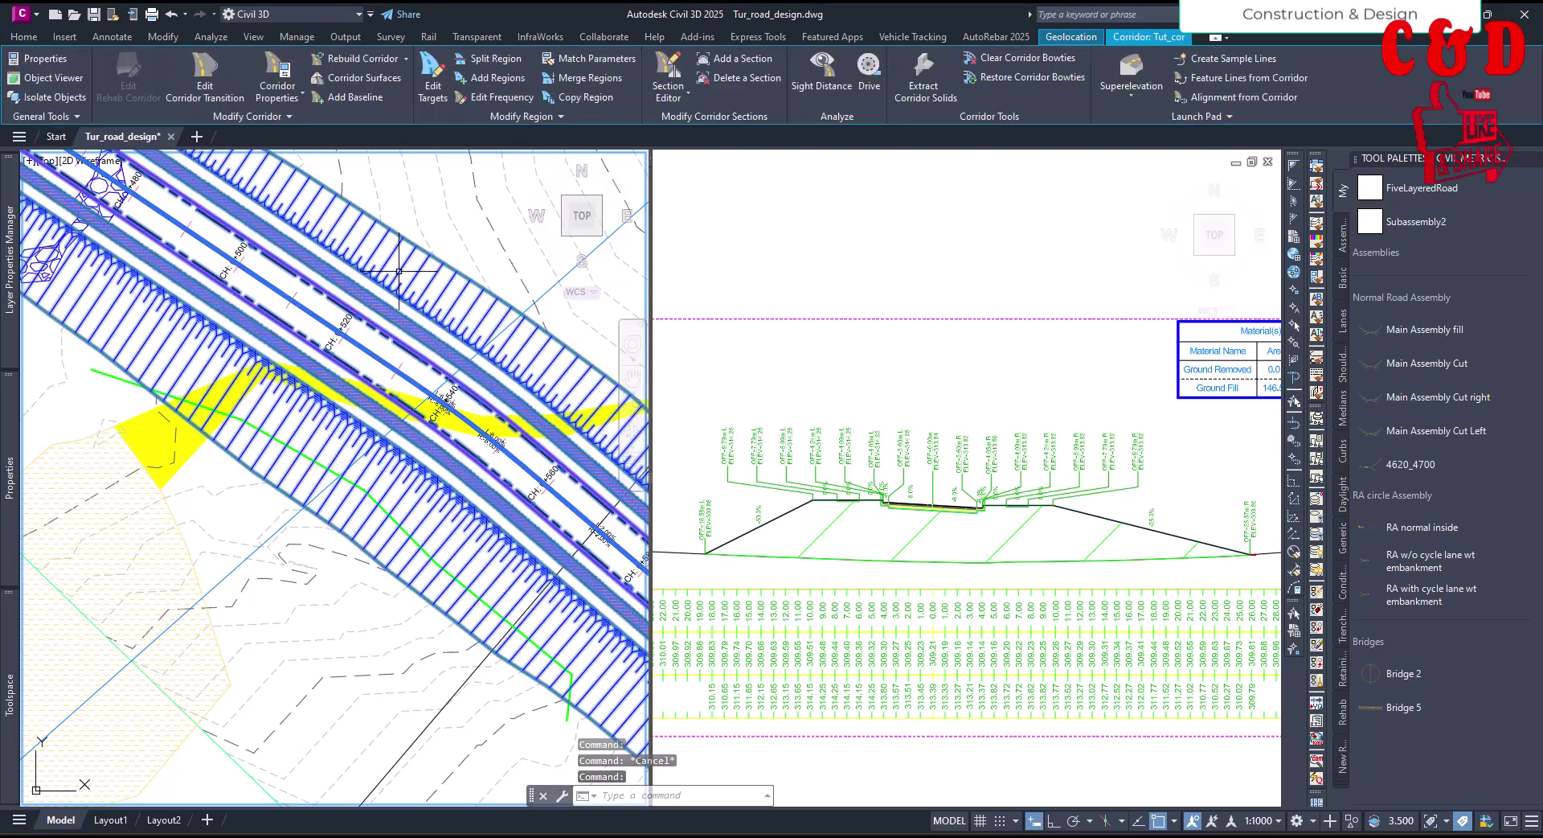
left_click(289, 78)
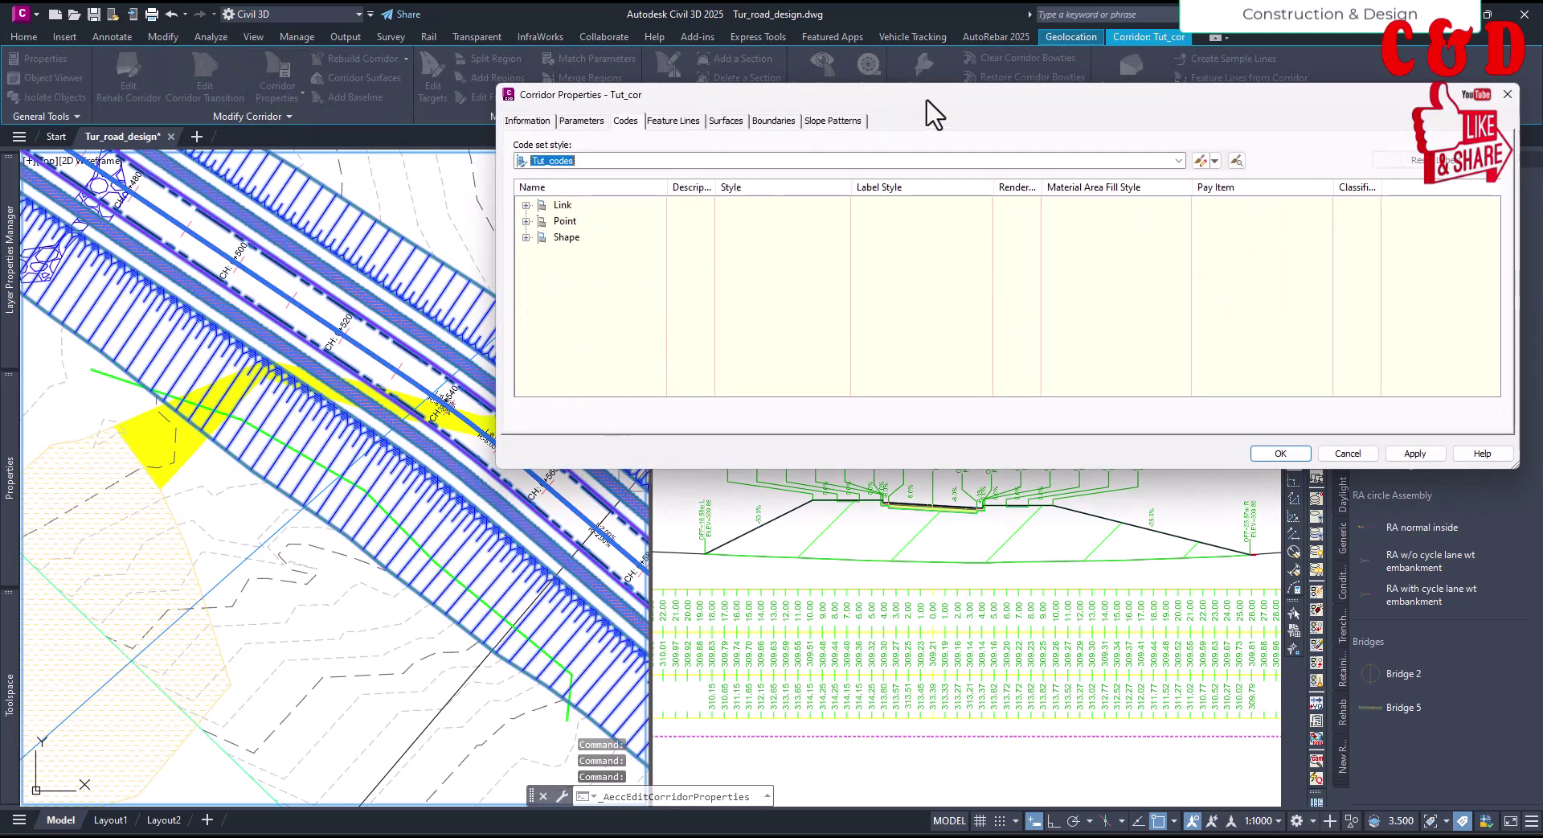
left_click_drag(922, 102, 695, 248)
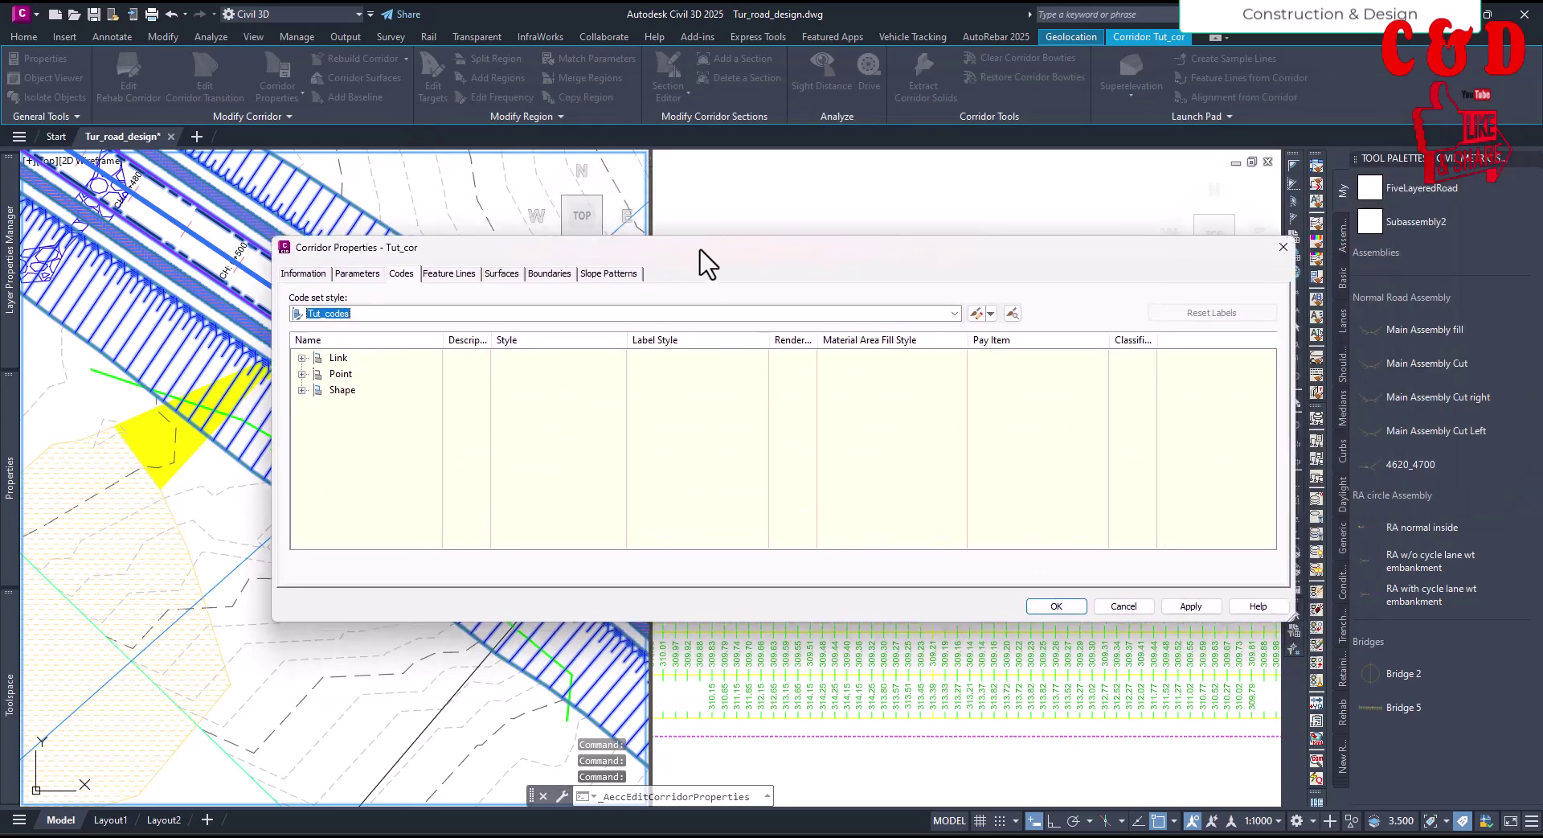
left_click(499, 268)
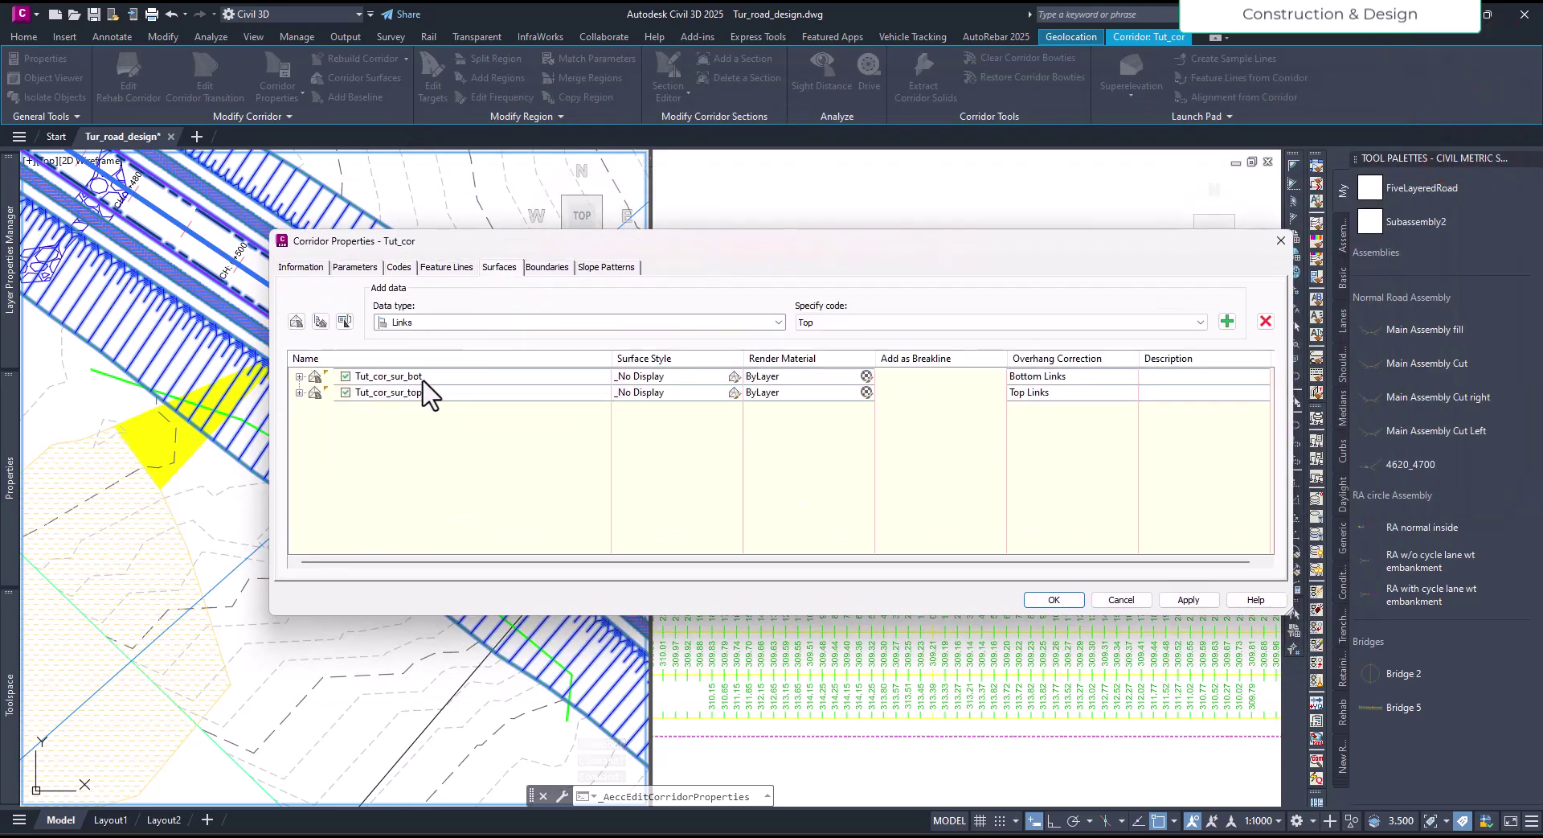
left_click(424, 378)
left_click(299, 376)
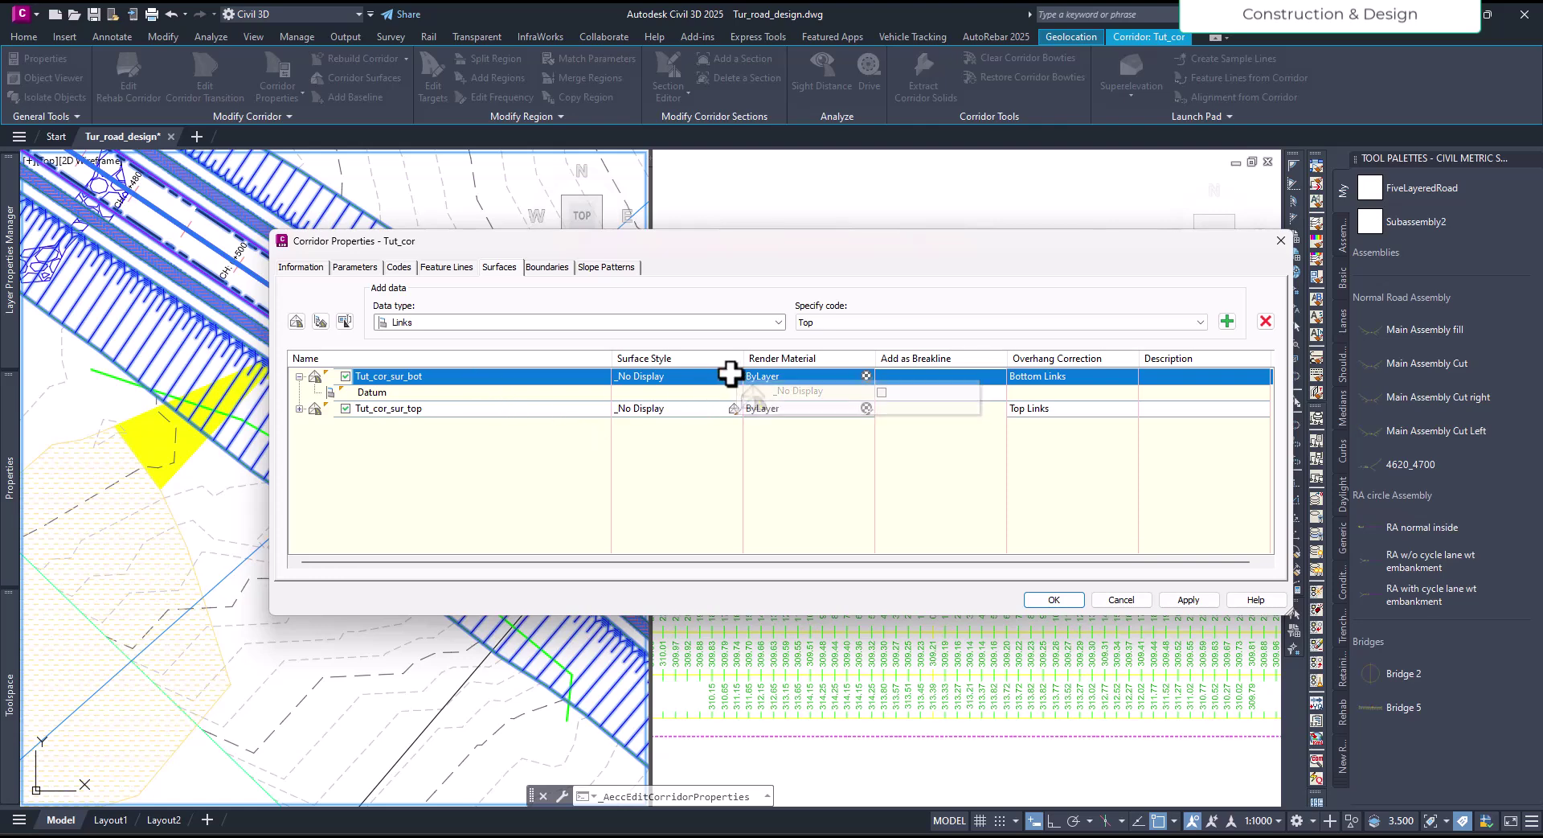
Set Tut_cor_sur_bot to Contours and Triangles, apply, and rebuild the corridor.
left_click(734, 376)
left_click(463, 249)
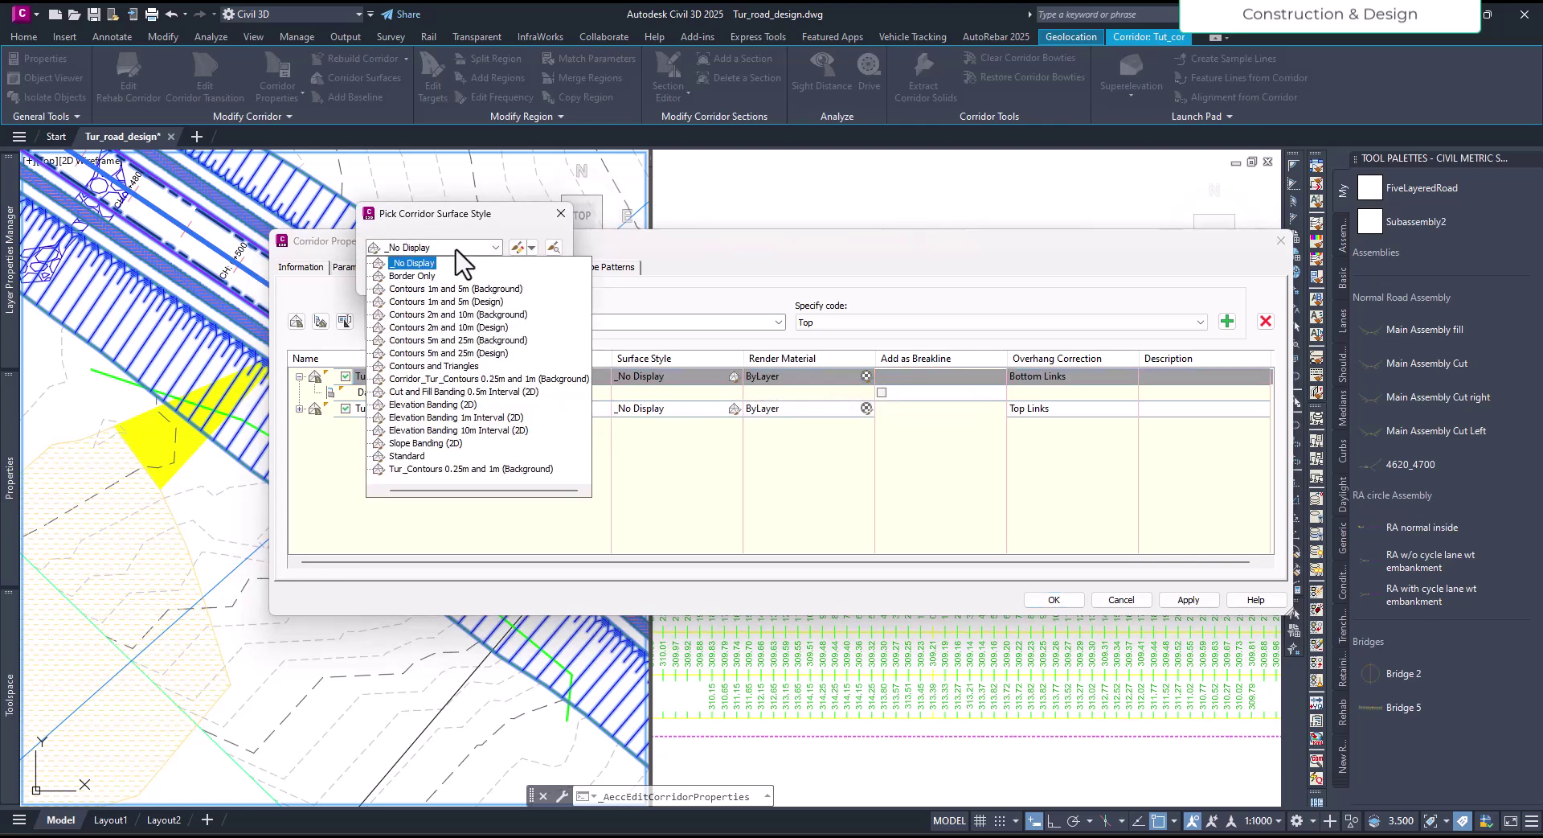
left_click(456, 366)
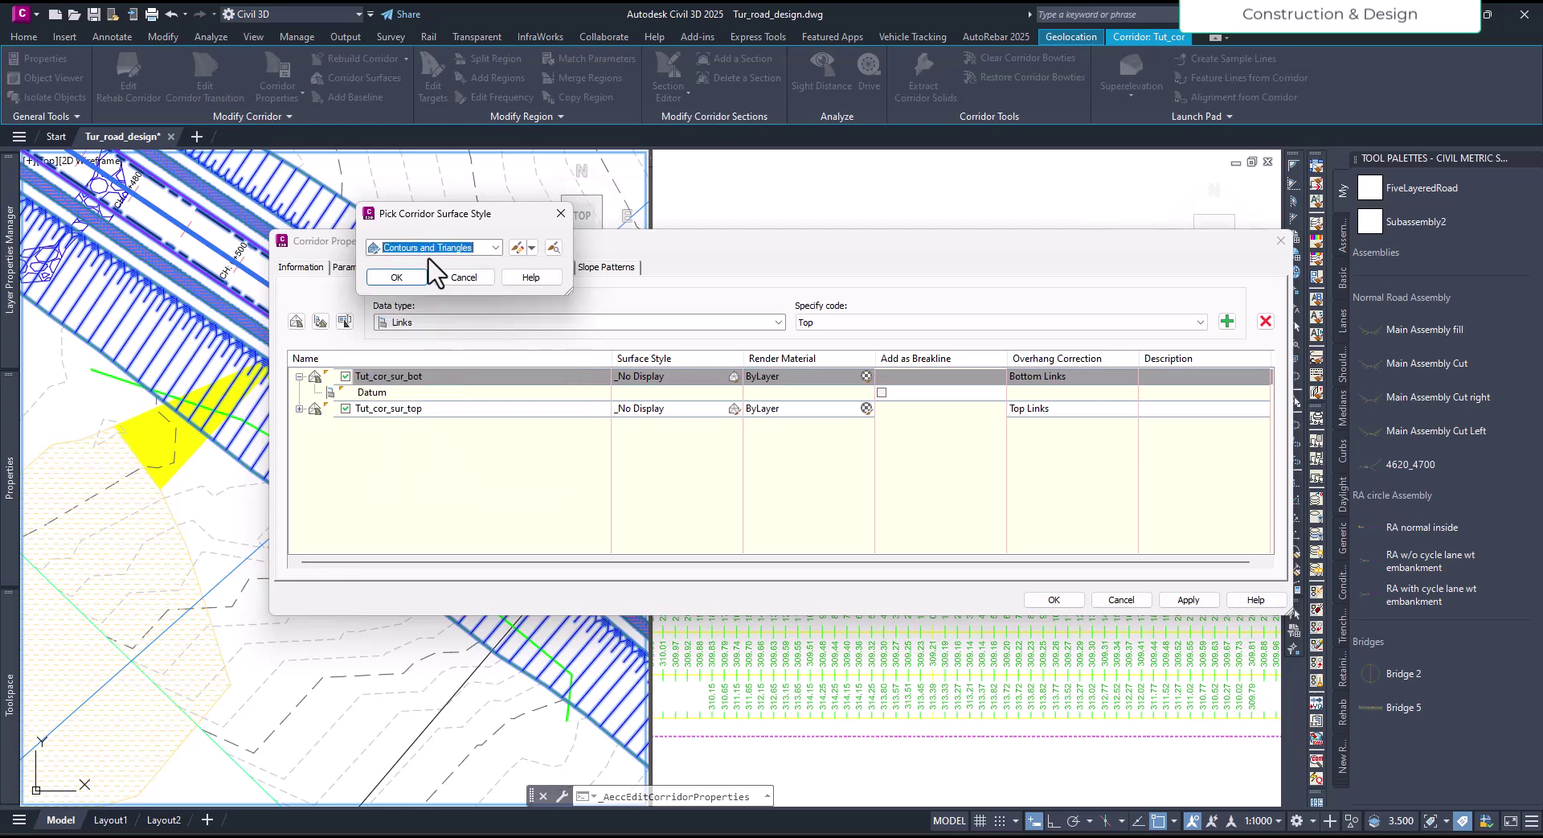
left_click(394, 276)
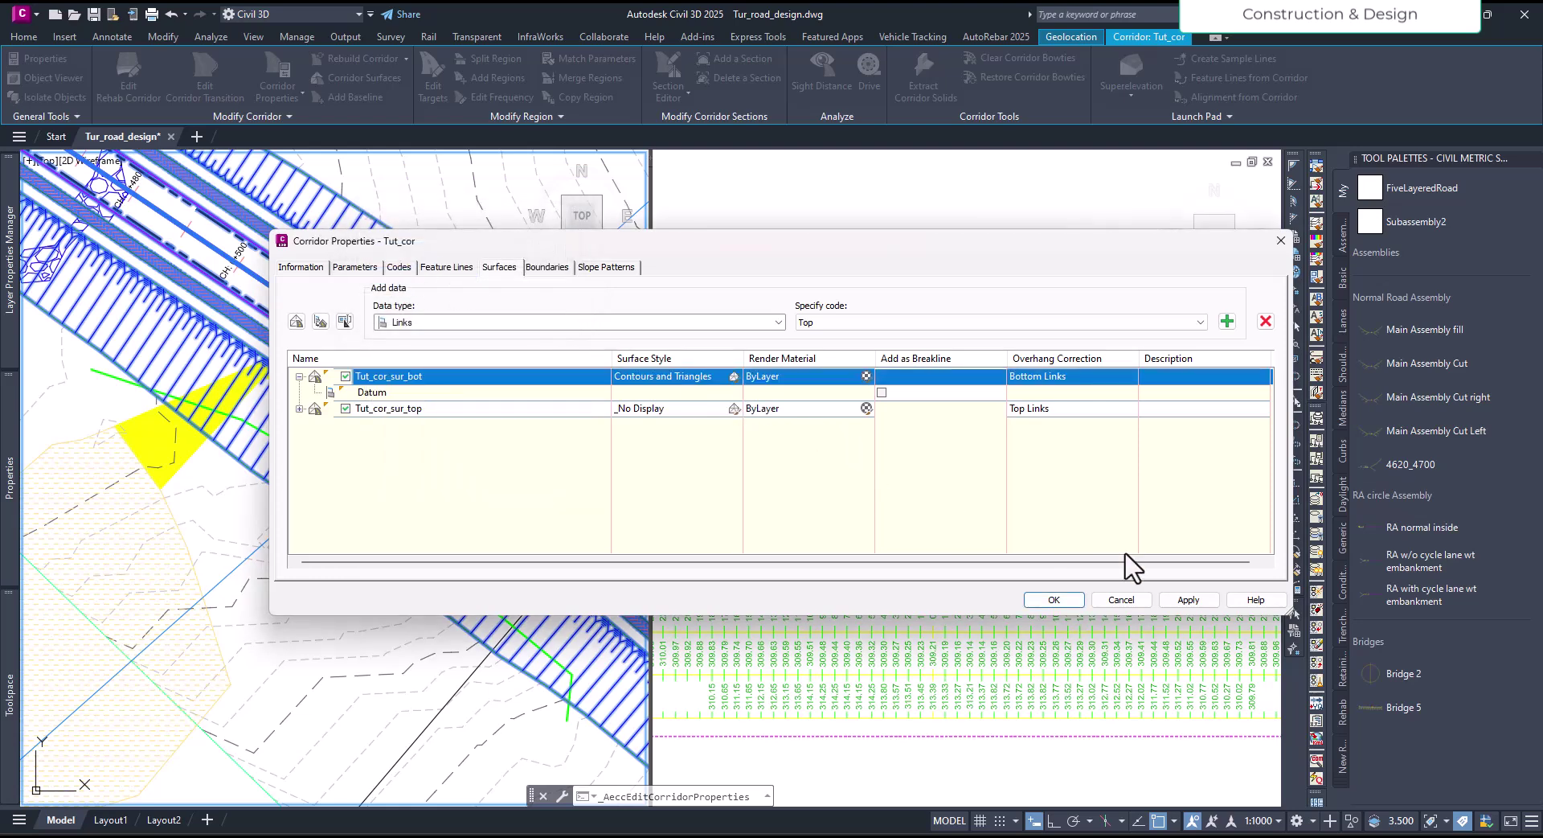
left_click(1188, 600)
left_click(711, 398)
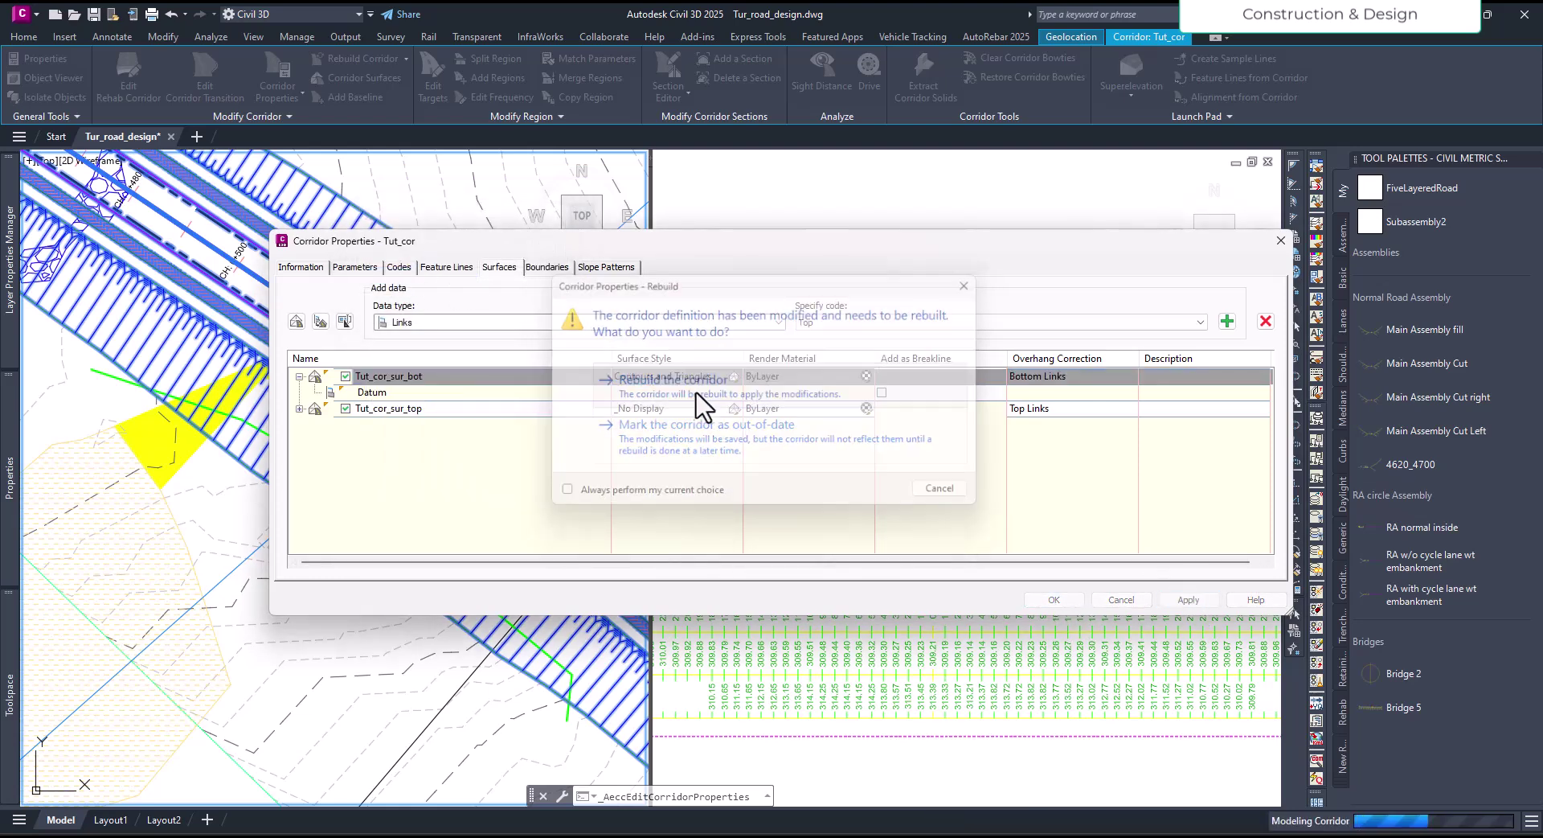
left_click(1054, 600)
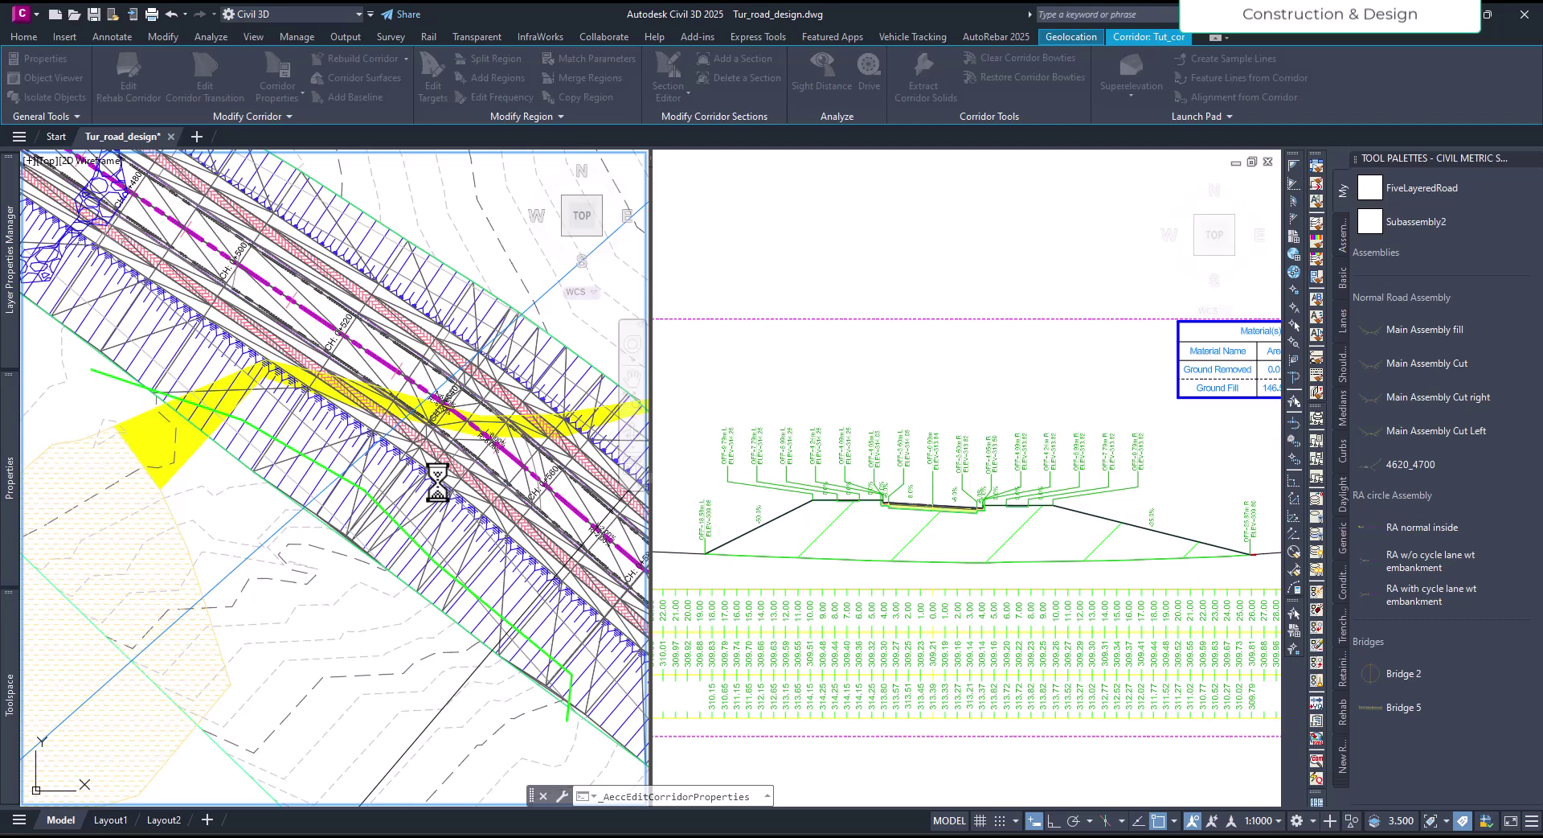
Zoom around the plan and clear the corridor selection.
scroll(403, 517, "up", 1)
scroll(426, 535, "up", 2)
scroll(458, 558, "up", 1)
scroll(502, 593, "up", 2)
scroll(501, 593, "down", 1)
scroll(510, 591, "down", 1)
scroll(520, 586, "down", 1)
key("Escape")
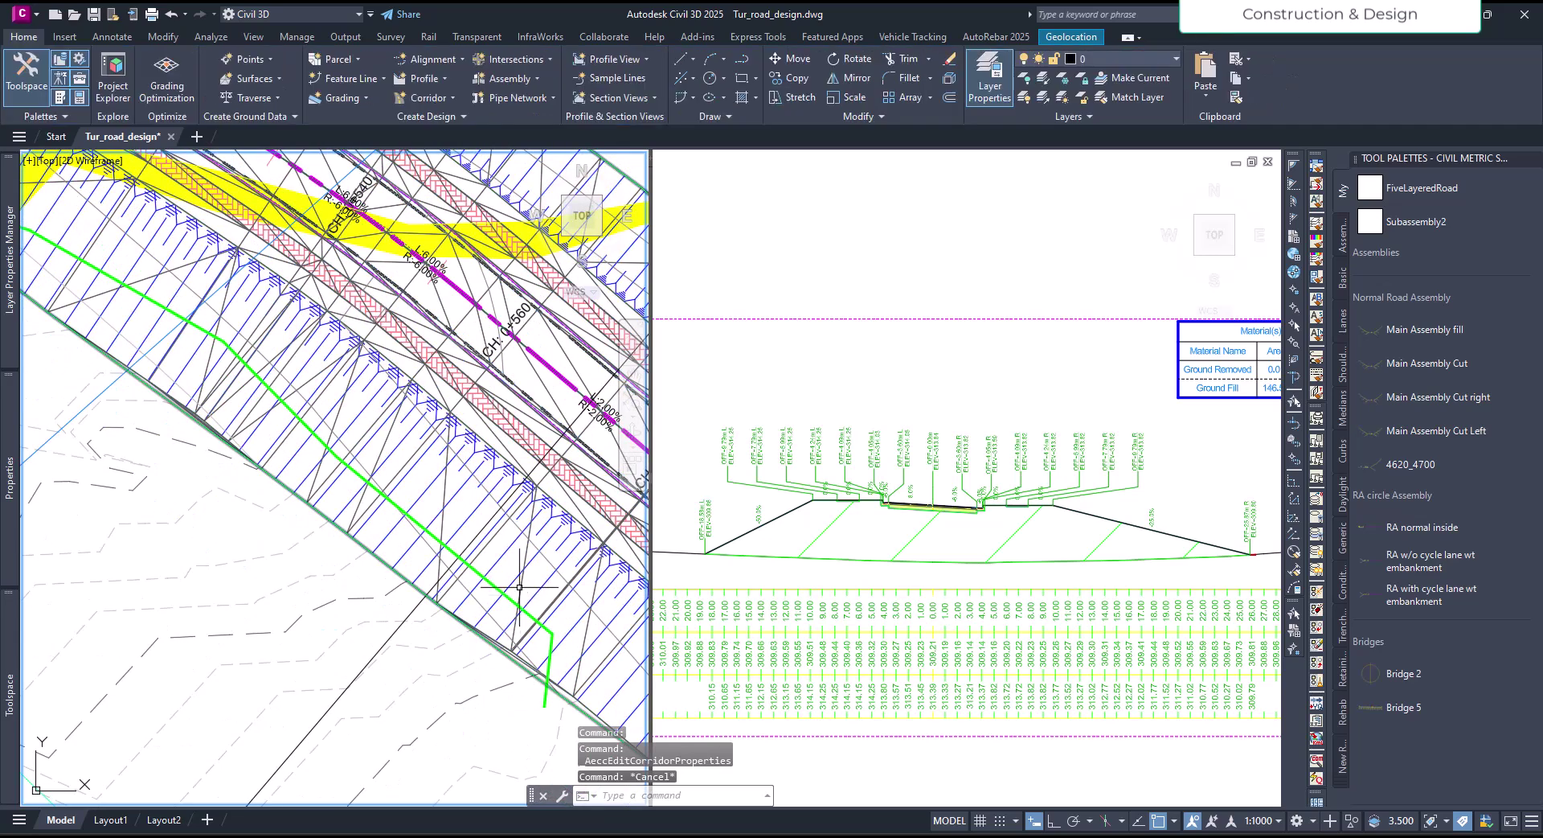
Inspect the corridor surface, then erase the stray object beside the corridor.
left_click(519, 587)
middle_click_drag(251, 388, 336, 468)
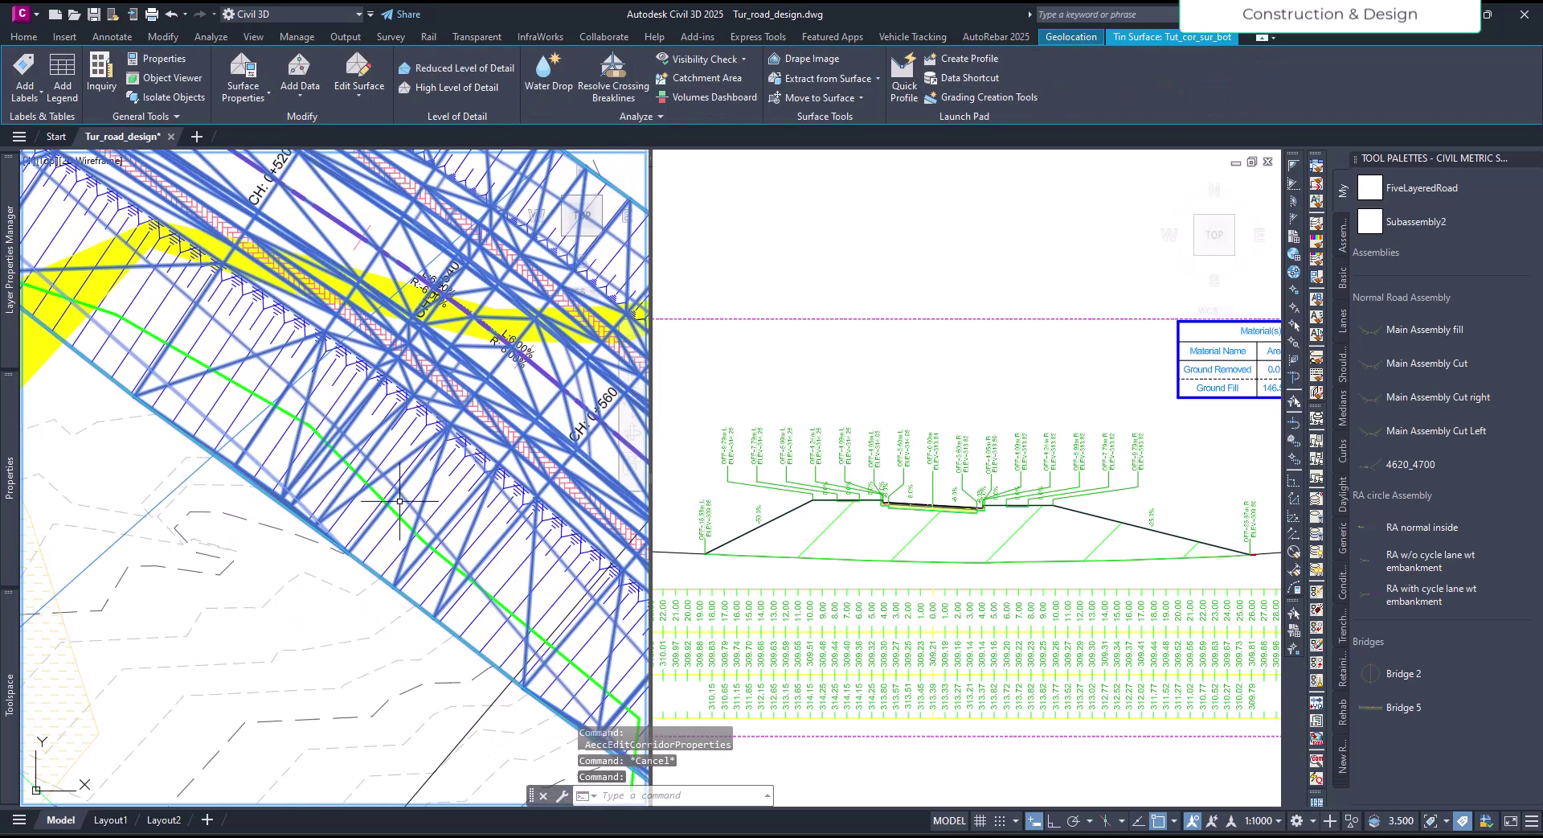
scroll(410, 498, "down", 2)
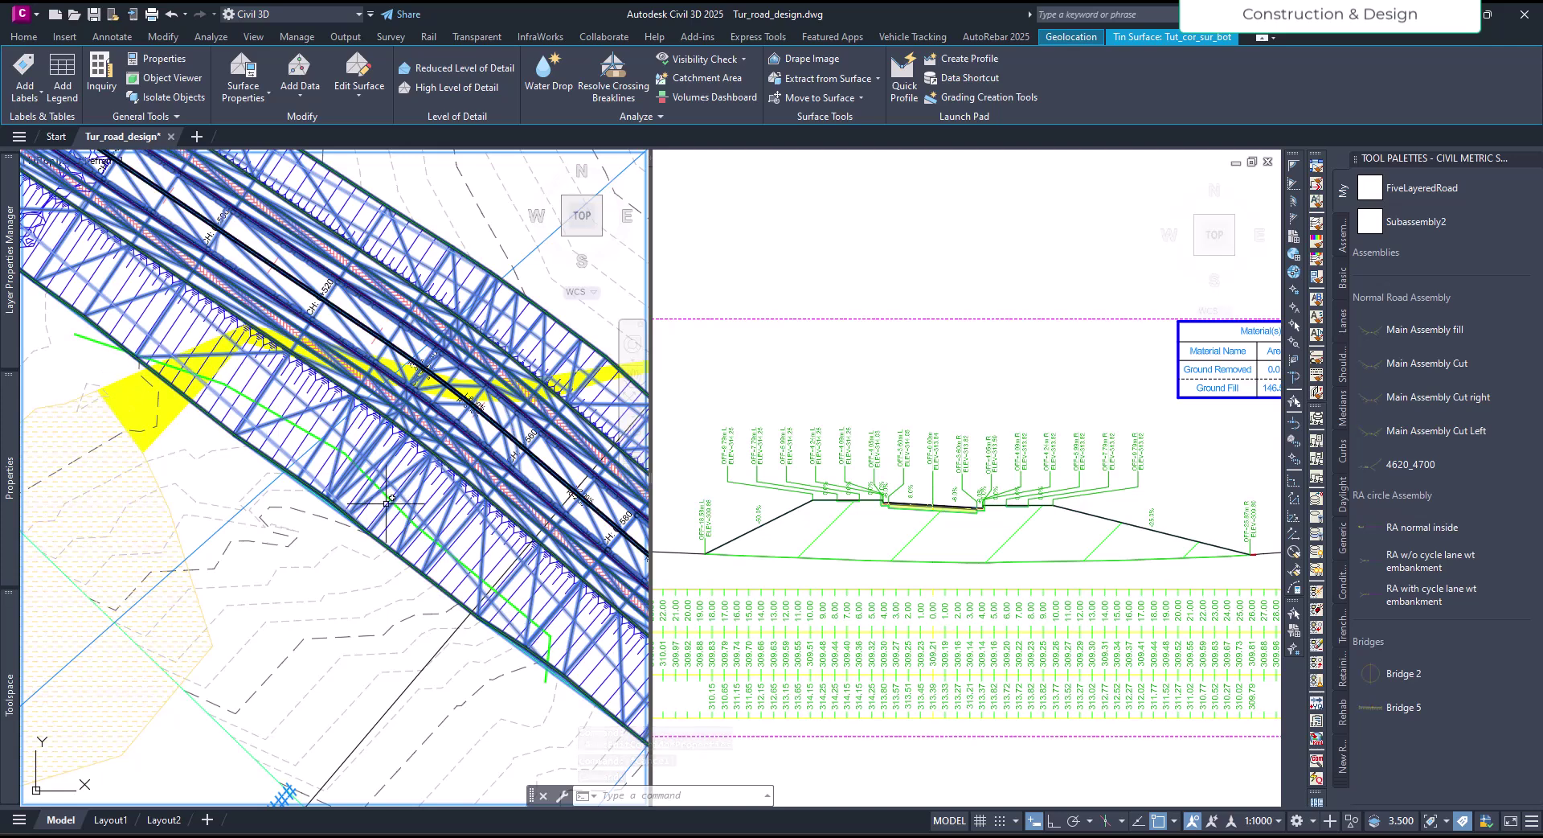
key("Escape")
left_click(452, 553)
key("Delete")
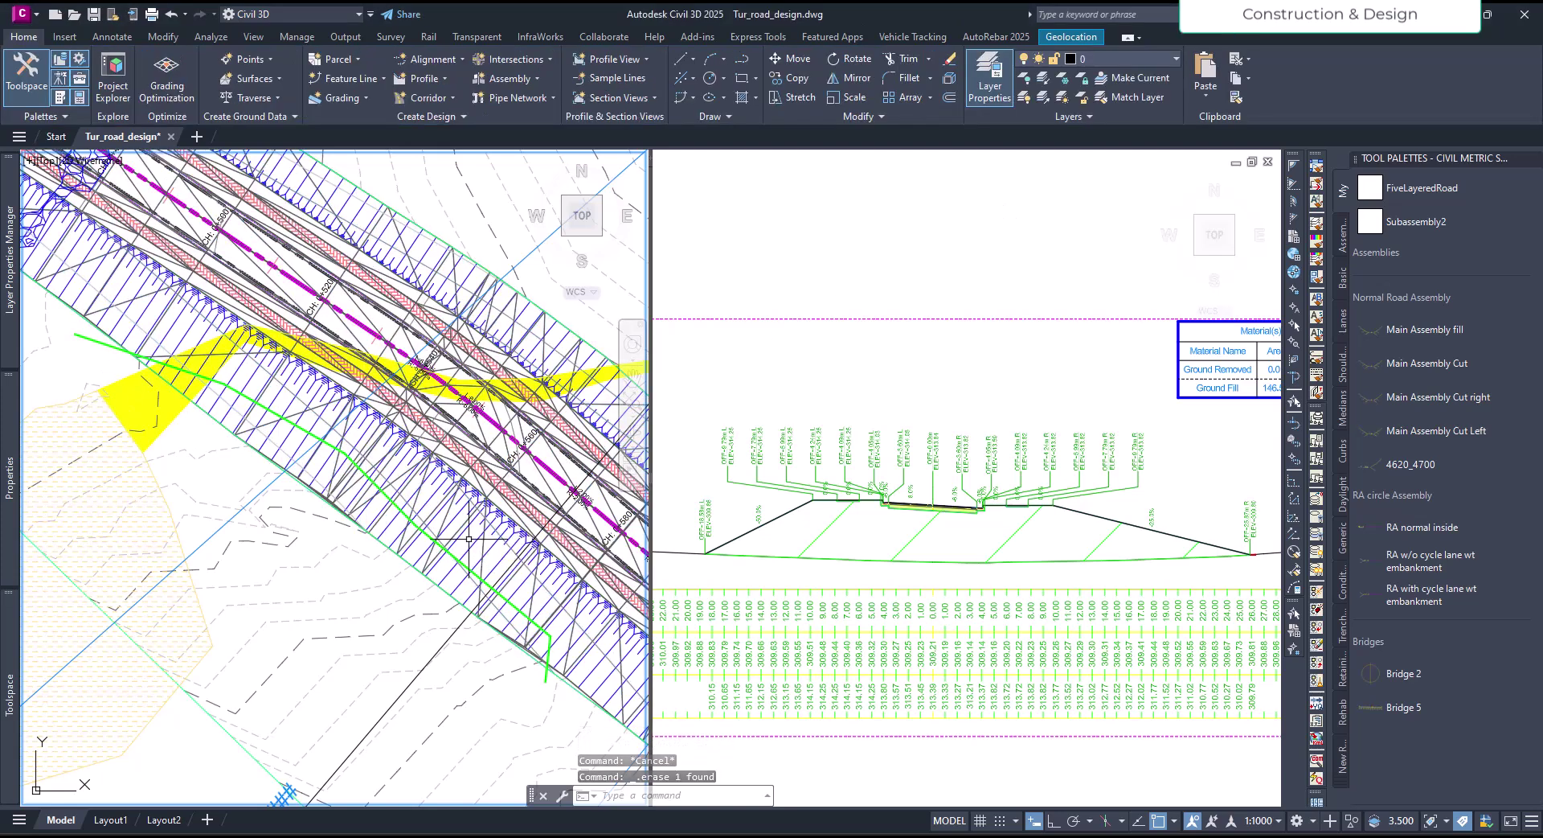
Pick the green polyline for Create Feature Lines from Objects.
left_click(453, 553)
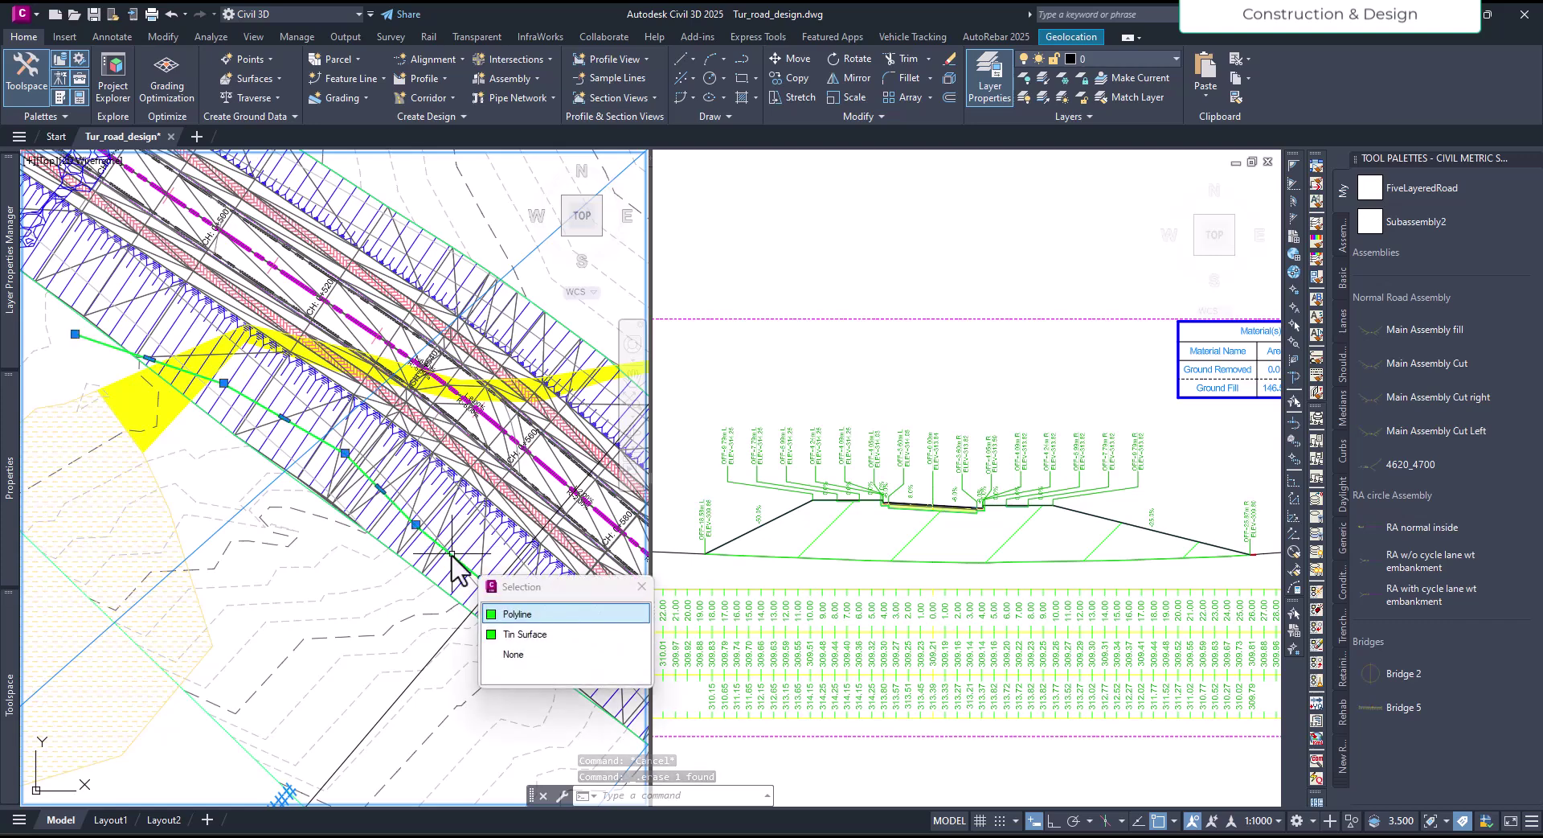
left_click(534, 627)
key("Escape")
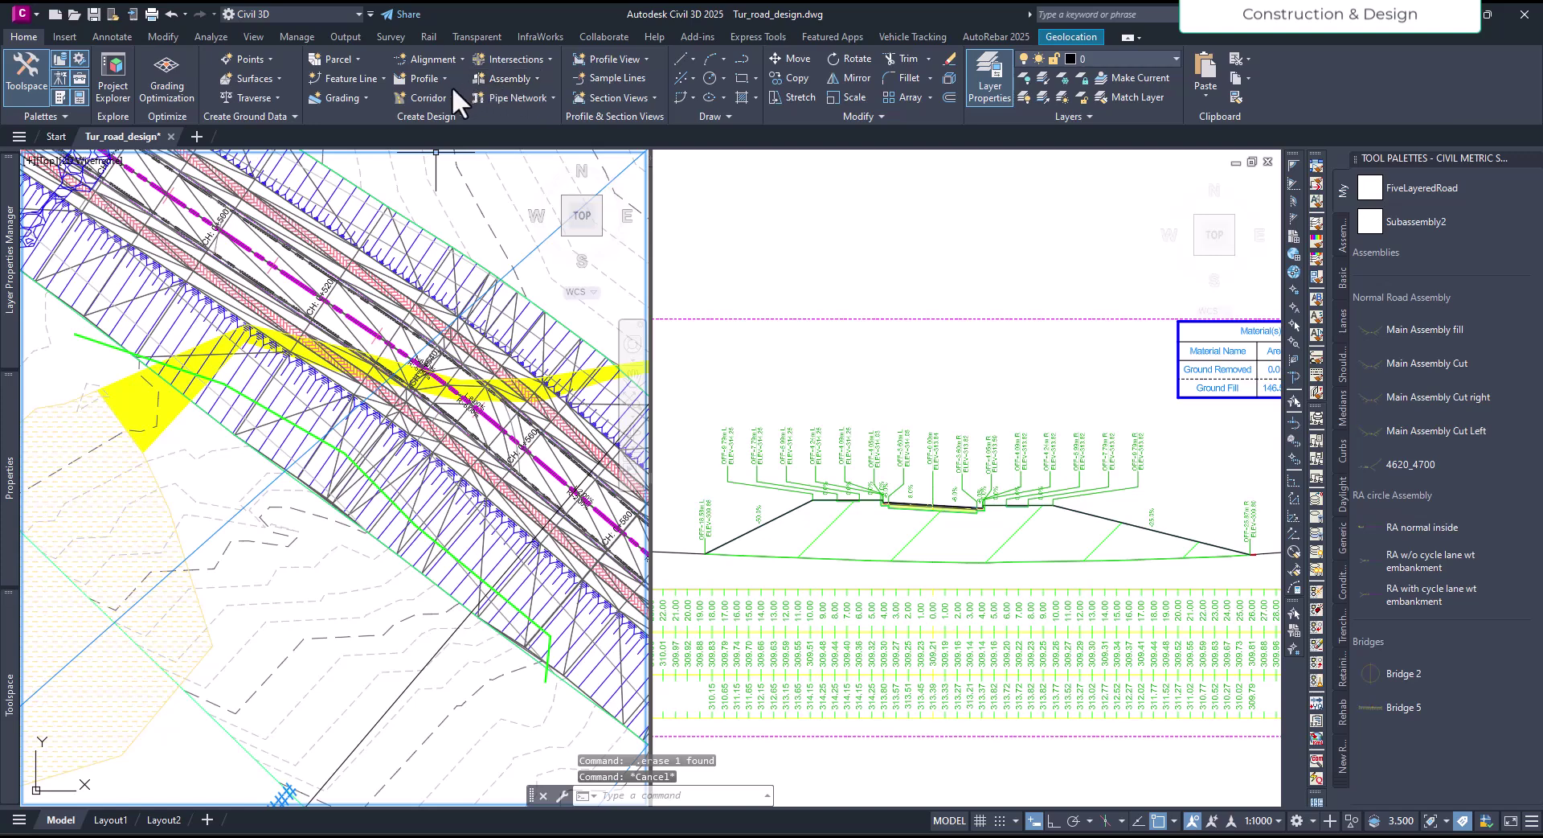
left_click(377, 80)
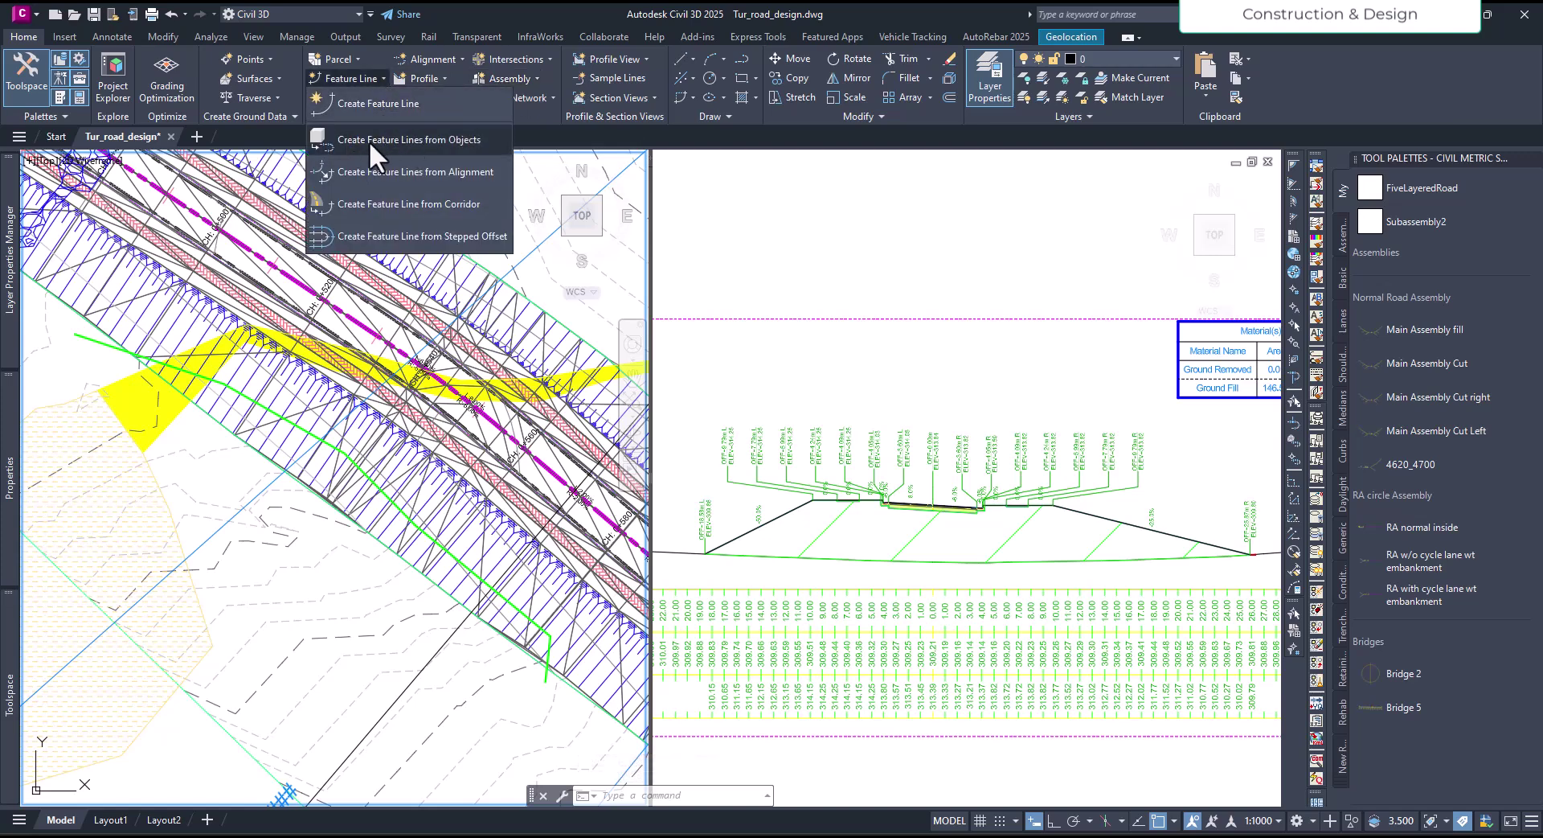
left_click(457, 141)
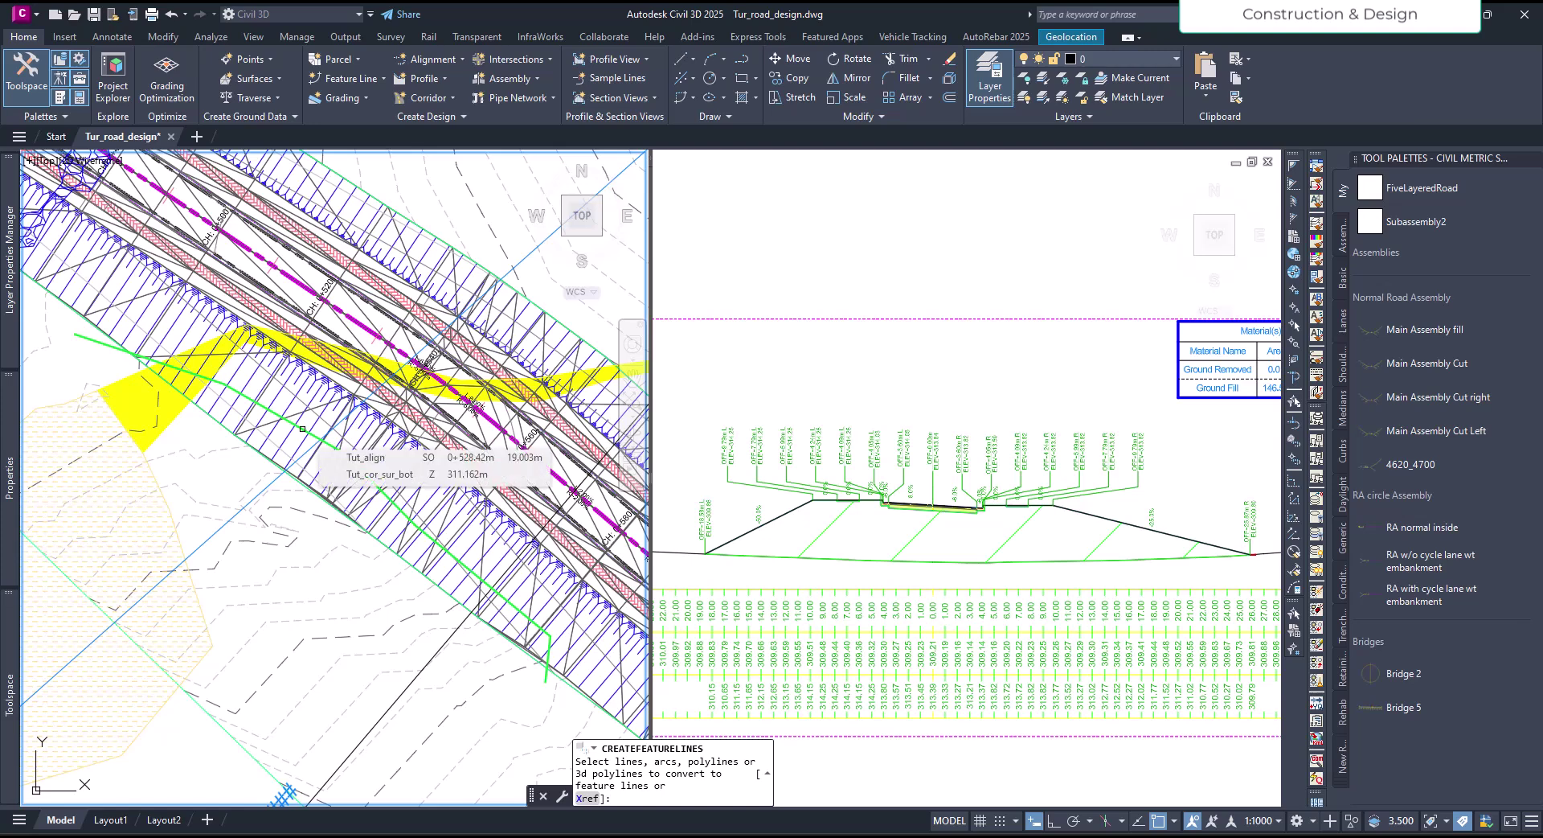
left_click(303, 429)
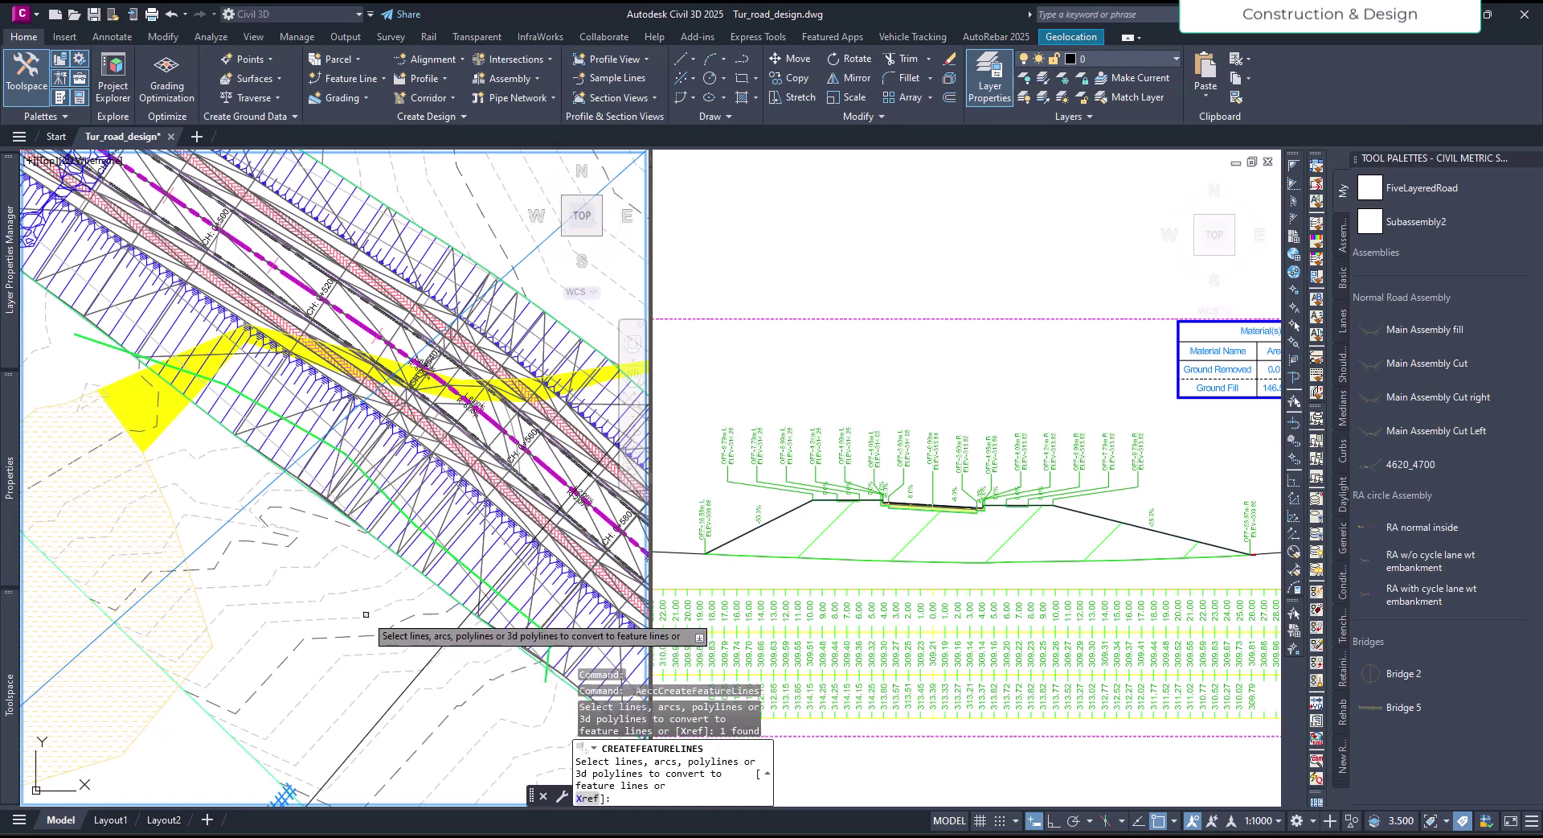
Keep the feature line's default name and style, with Assign elevations on, and accept.
key("Return")
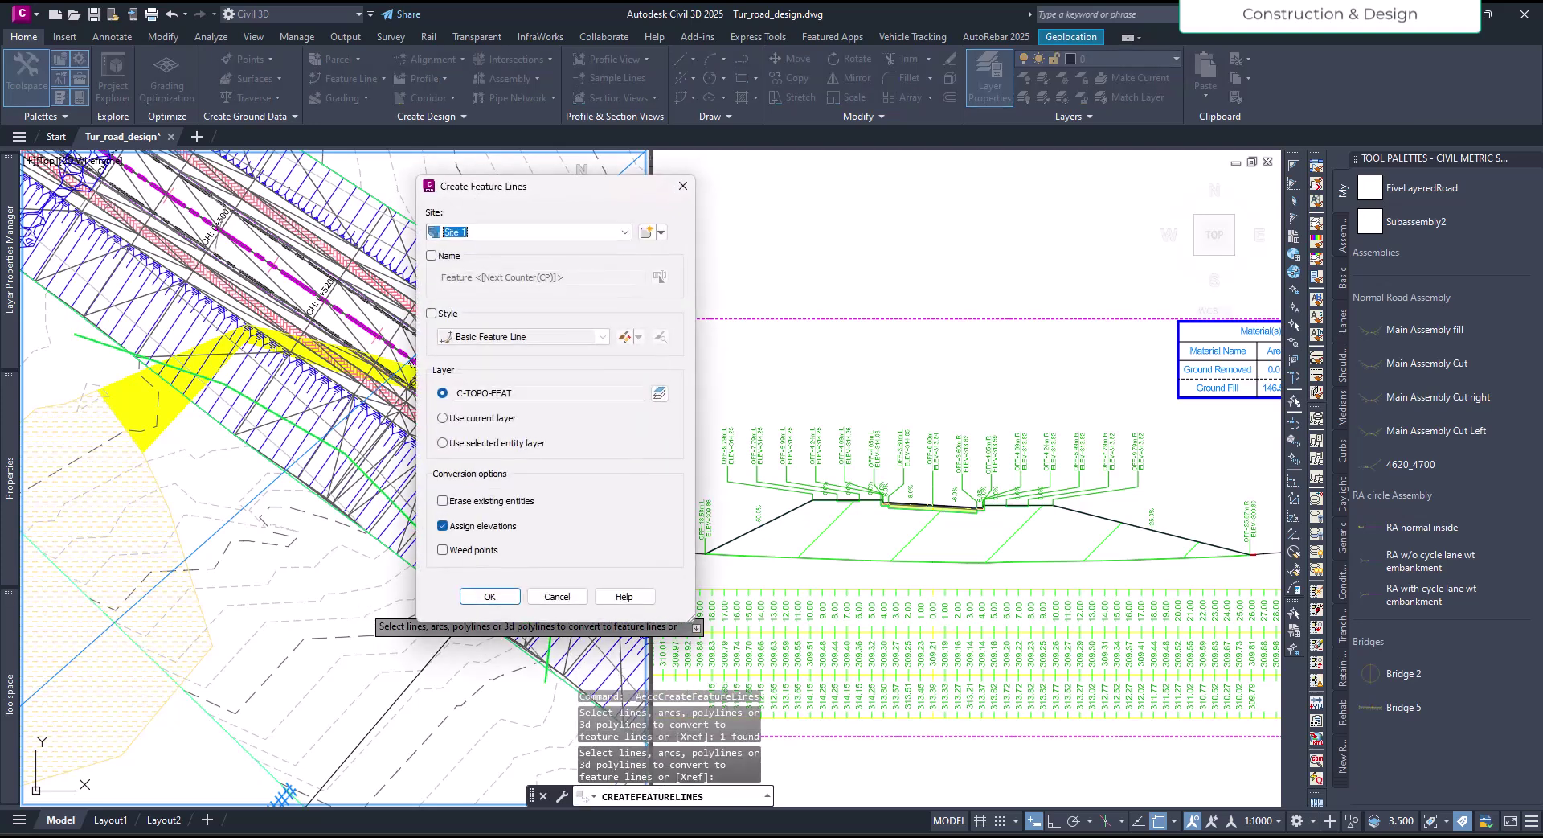
left_click(431, 256)
left_click(578, 274)
left_click(432, 256)
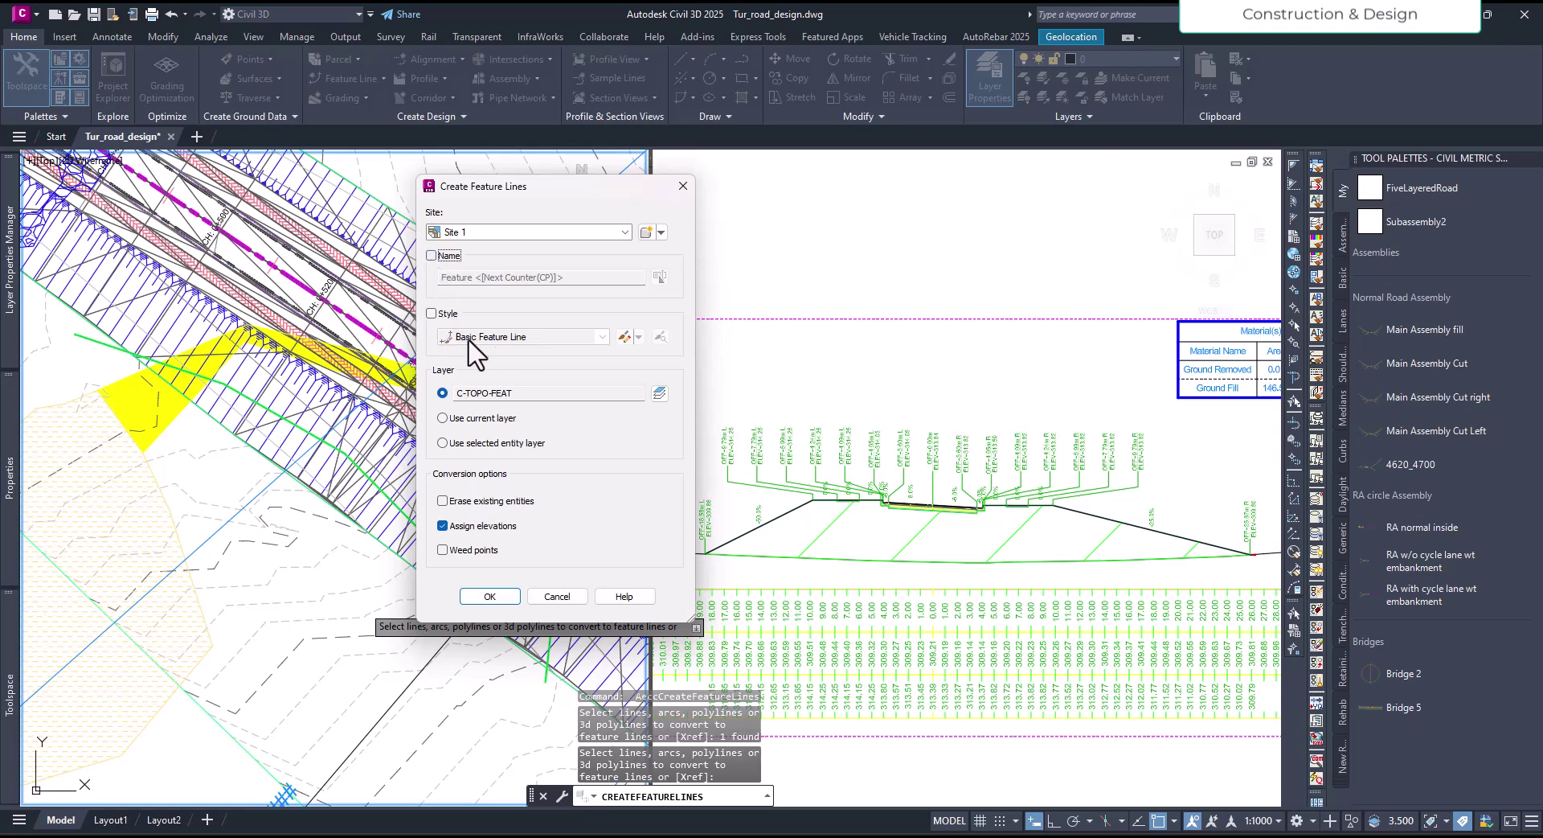
left_click(432, 313)
left_click(525, 337)
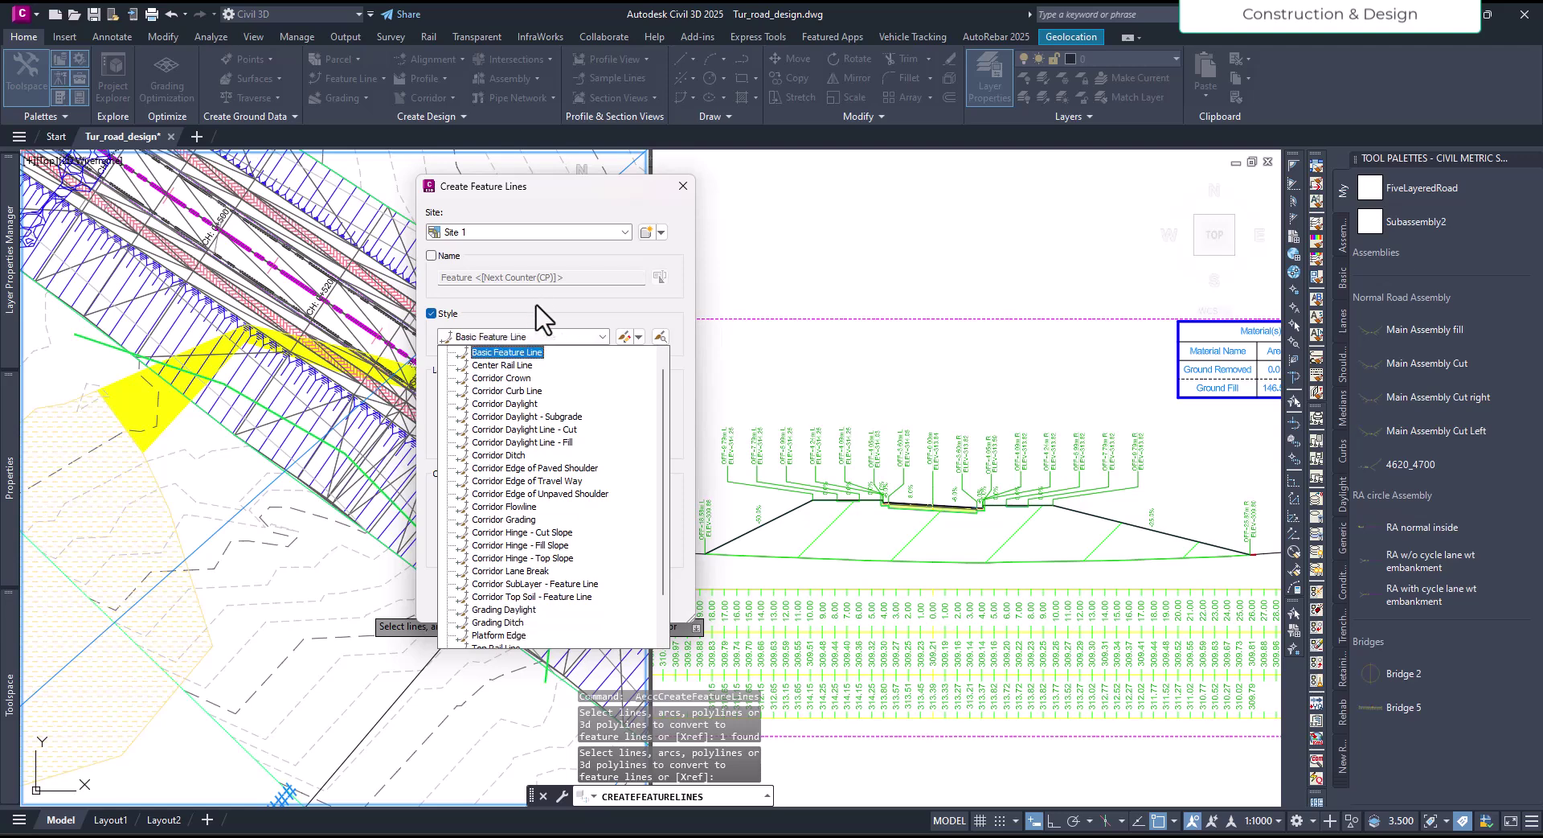
left_click(545, 308)
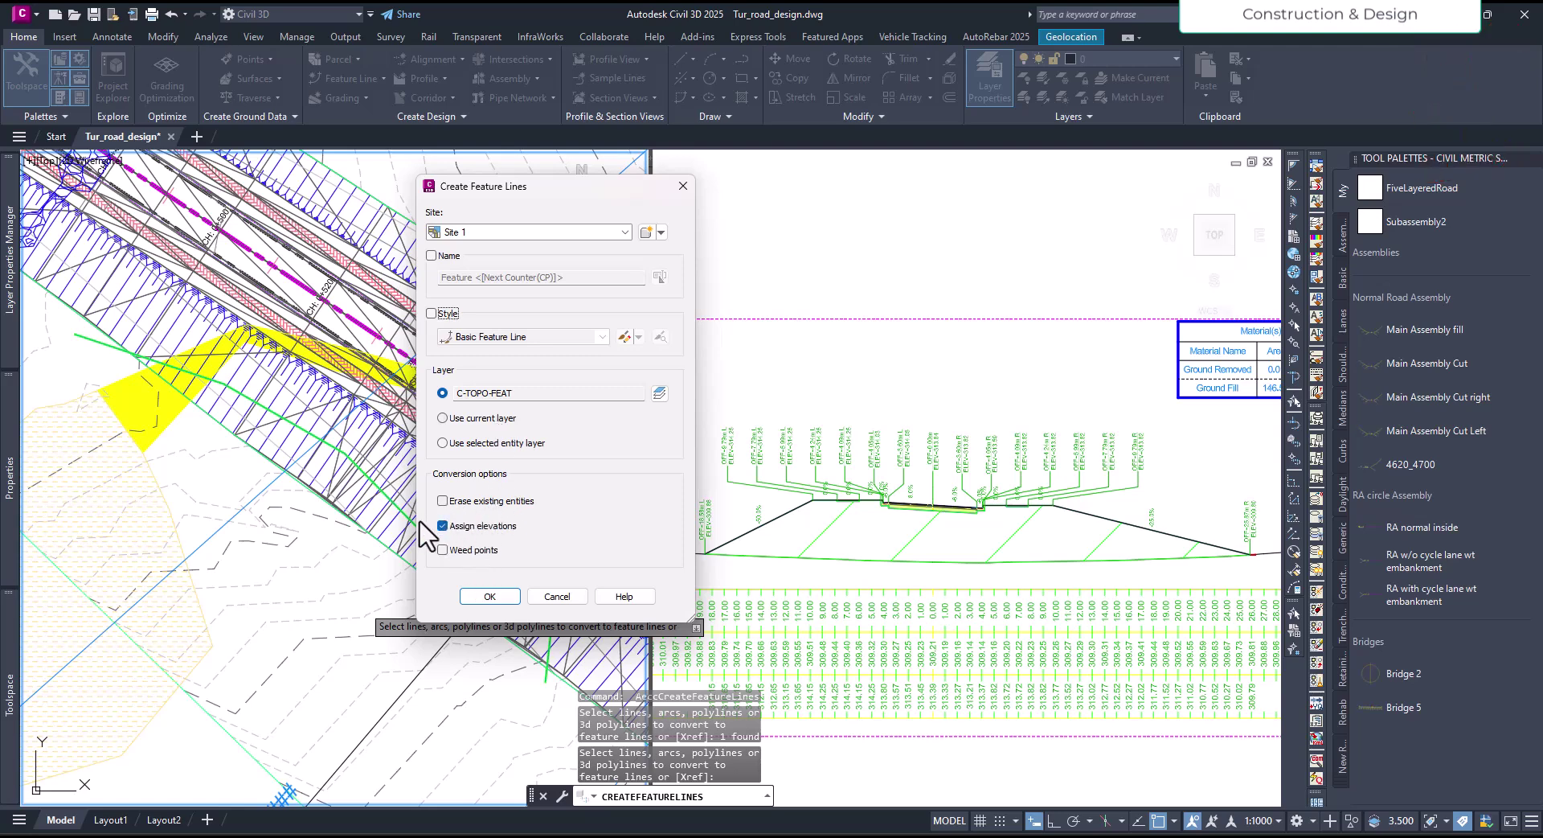
left_click(490, 596)
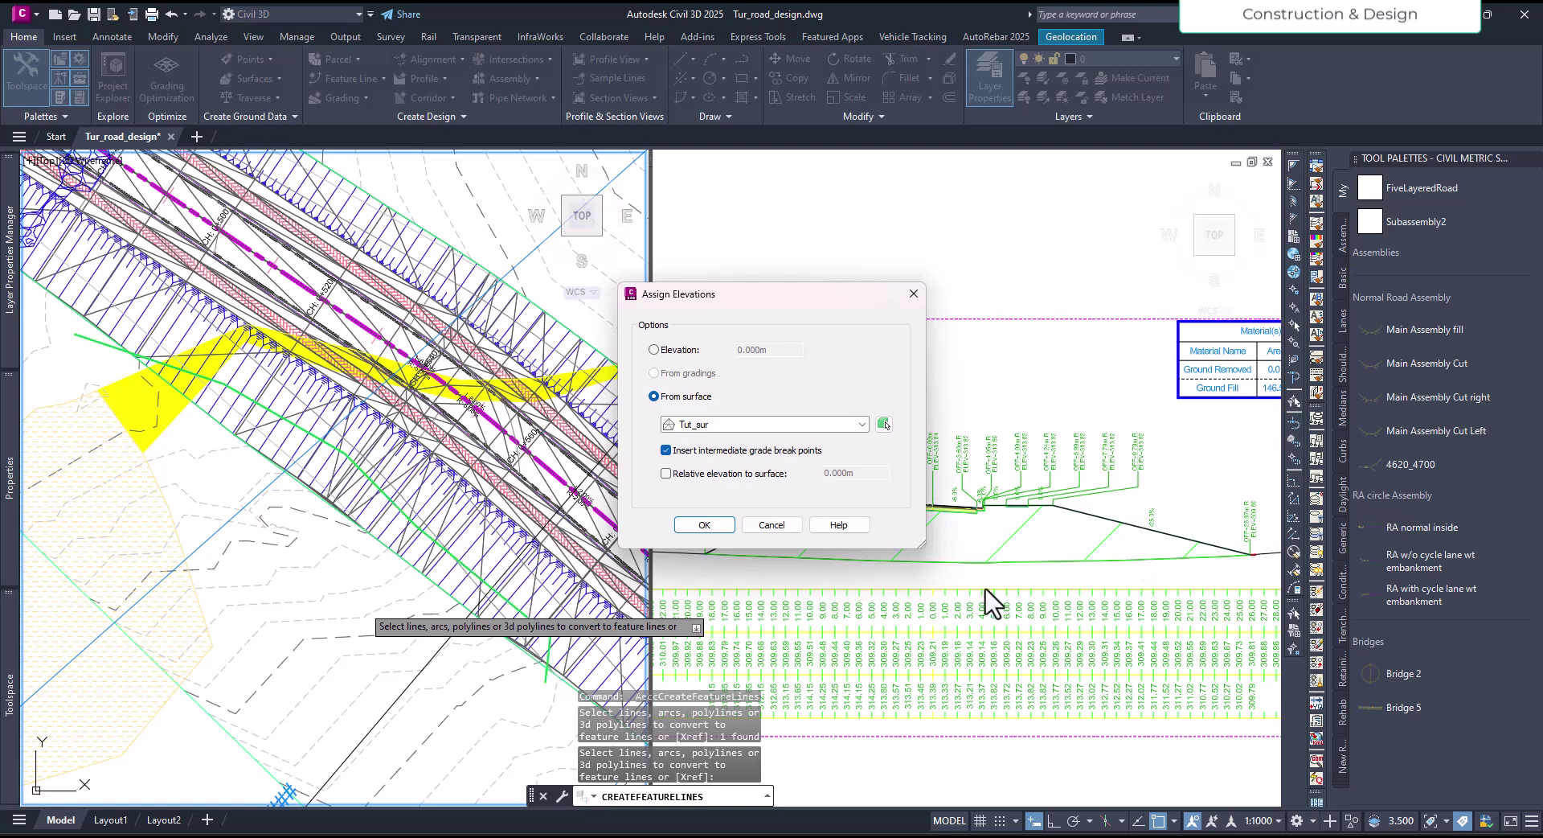
Take the feature line elevations from the Tut_cor_sur_bot surface.
left_click(760, 424)
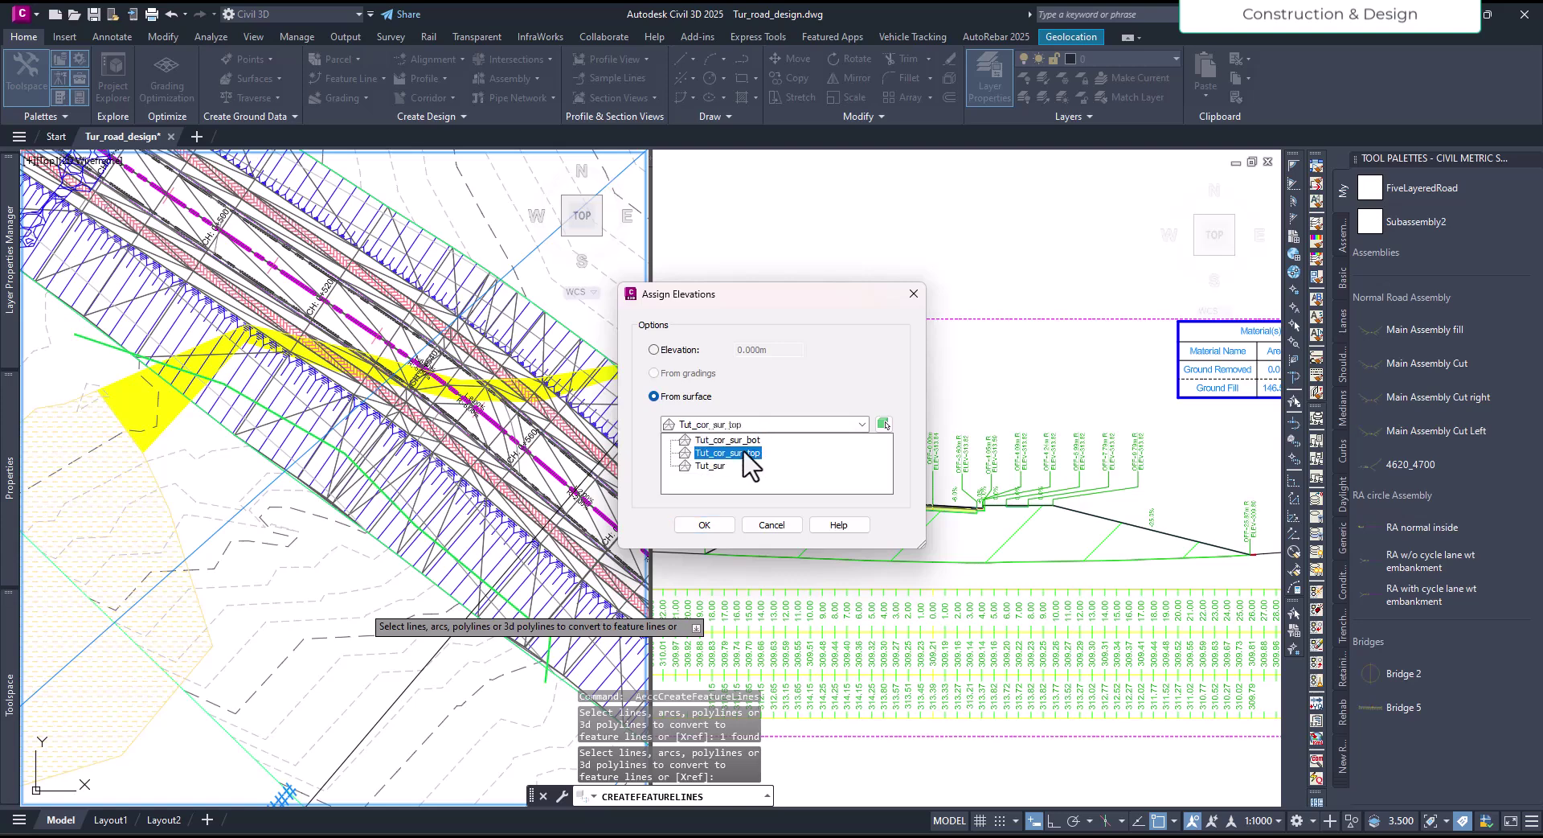
key("Up")
left_click(742, 440)
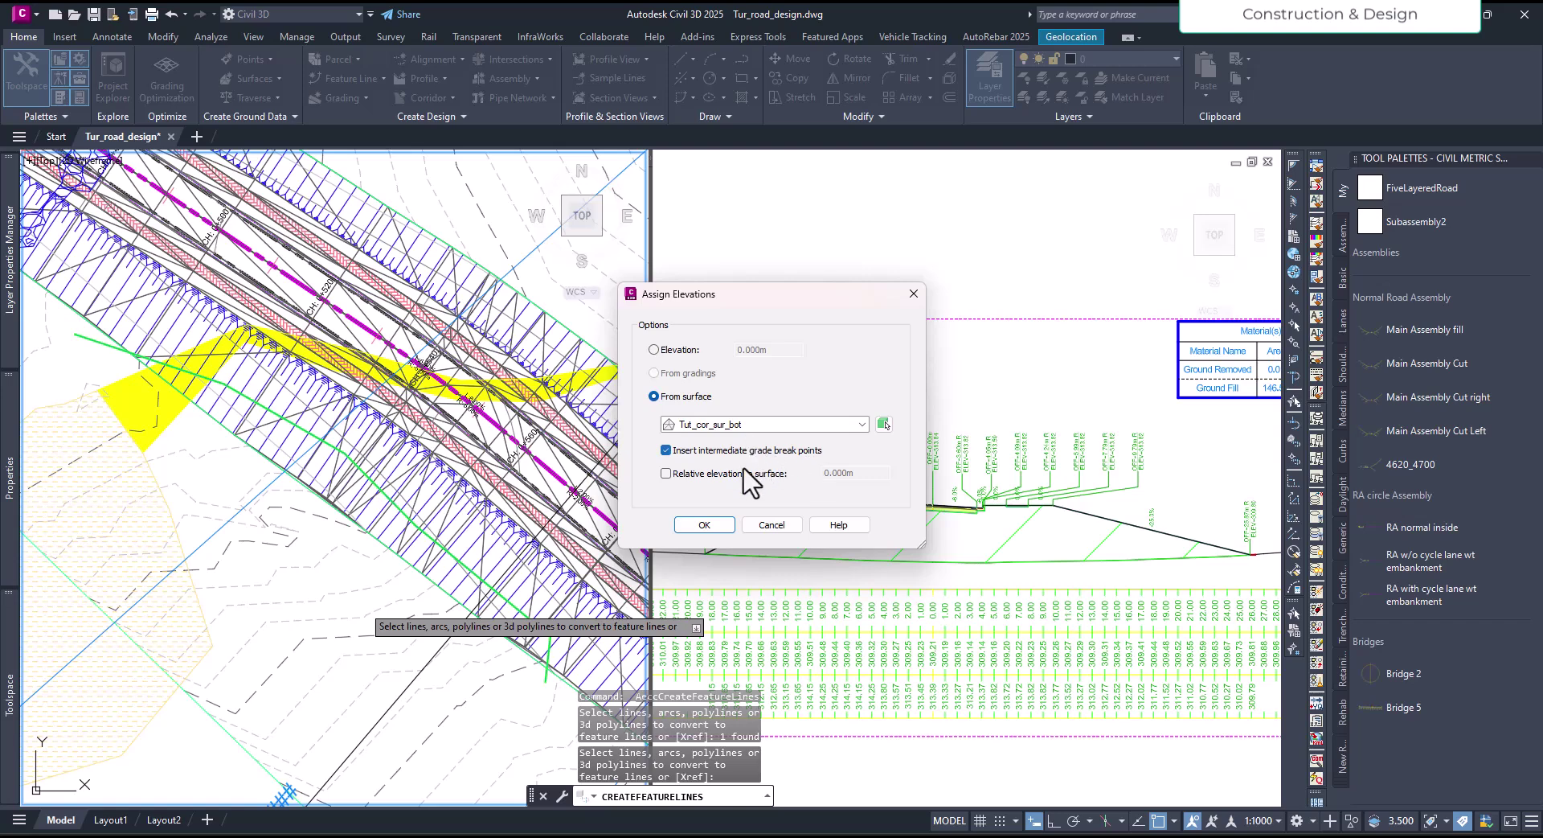
Create the feature line and select it to check its placement.
left_click(715, 524)
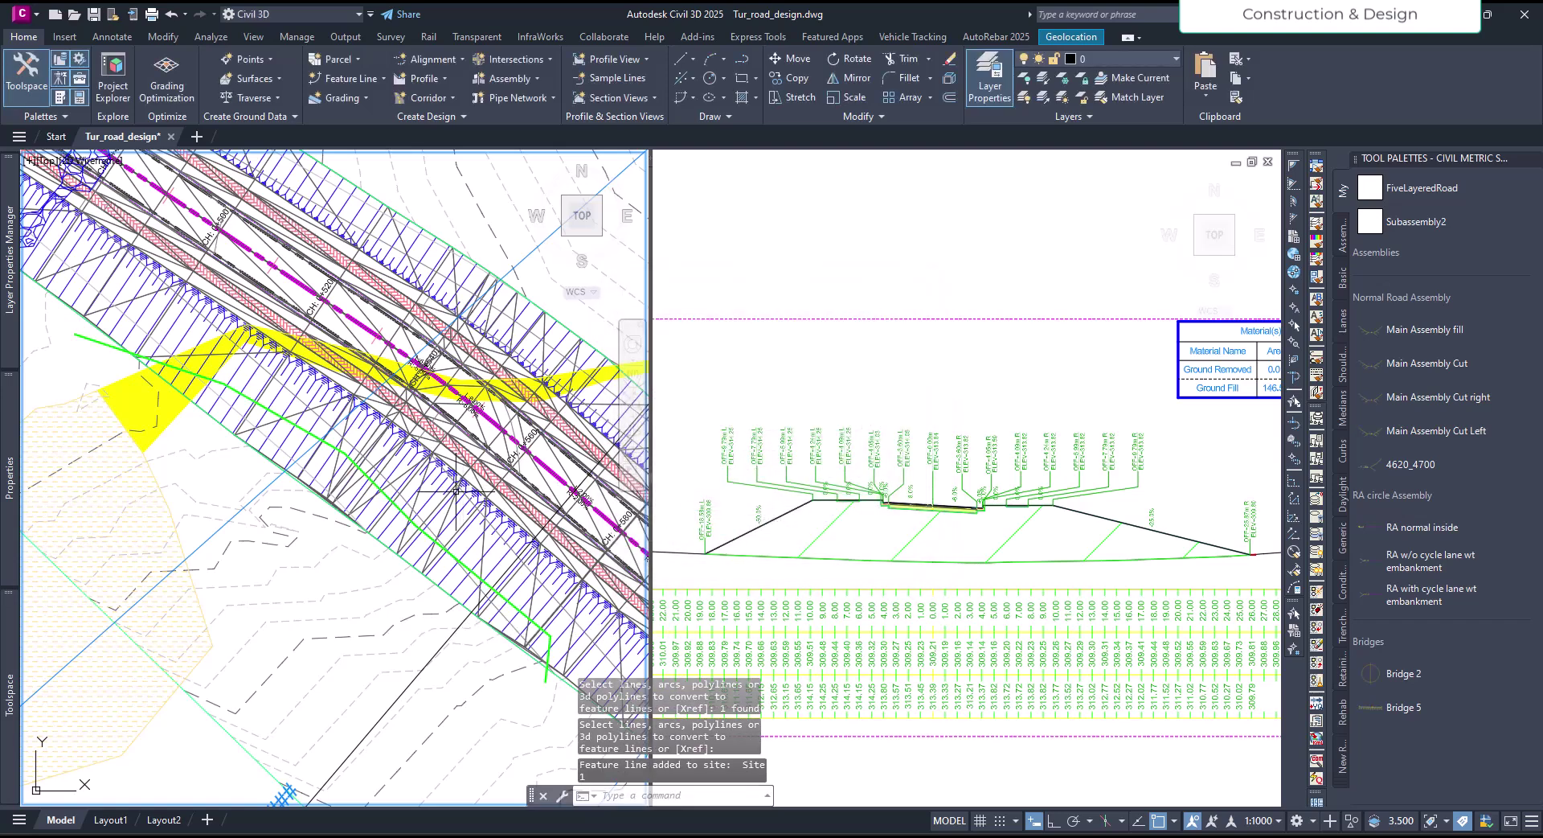
key("Escape")
scroll(406, 508, "up", 2)
left_click(417, 528)
left_click(478, 573)
scroll(483, 563, "down", 2)
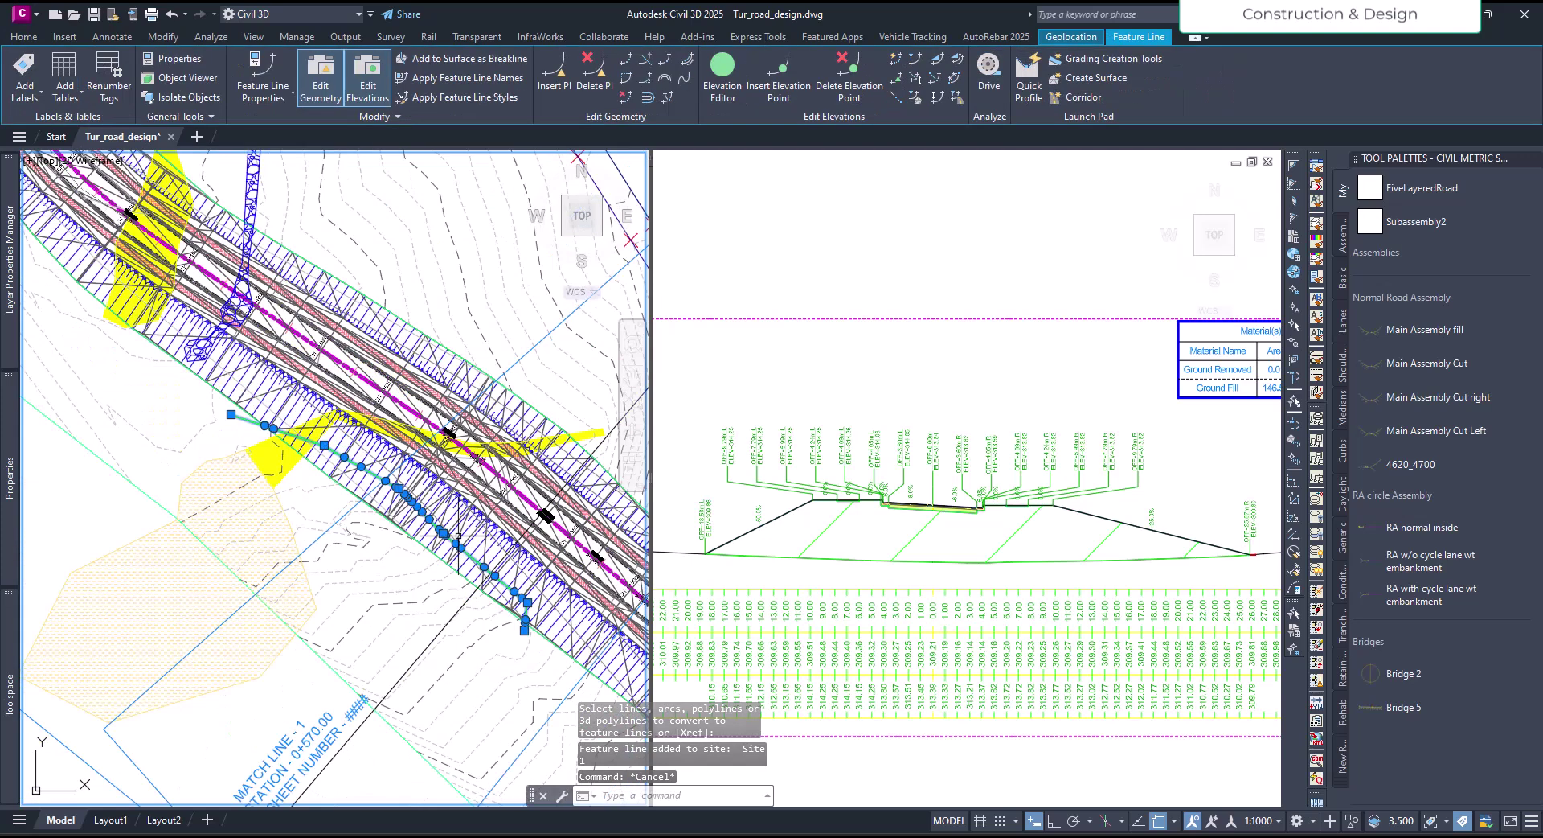
scroll(521, 571, "up", 2)
middle_click_drag(520, 571, 496, 565)
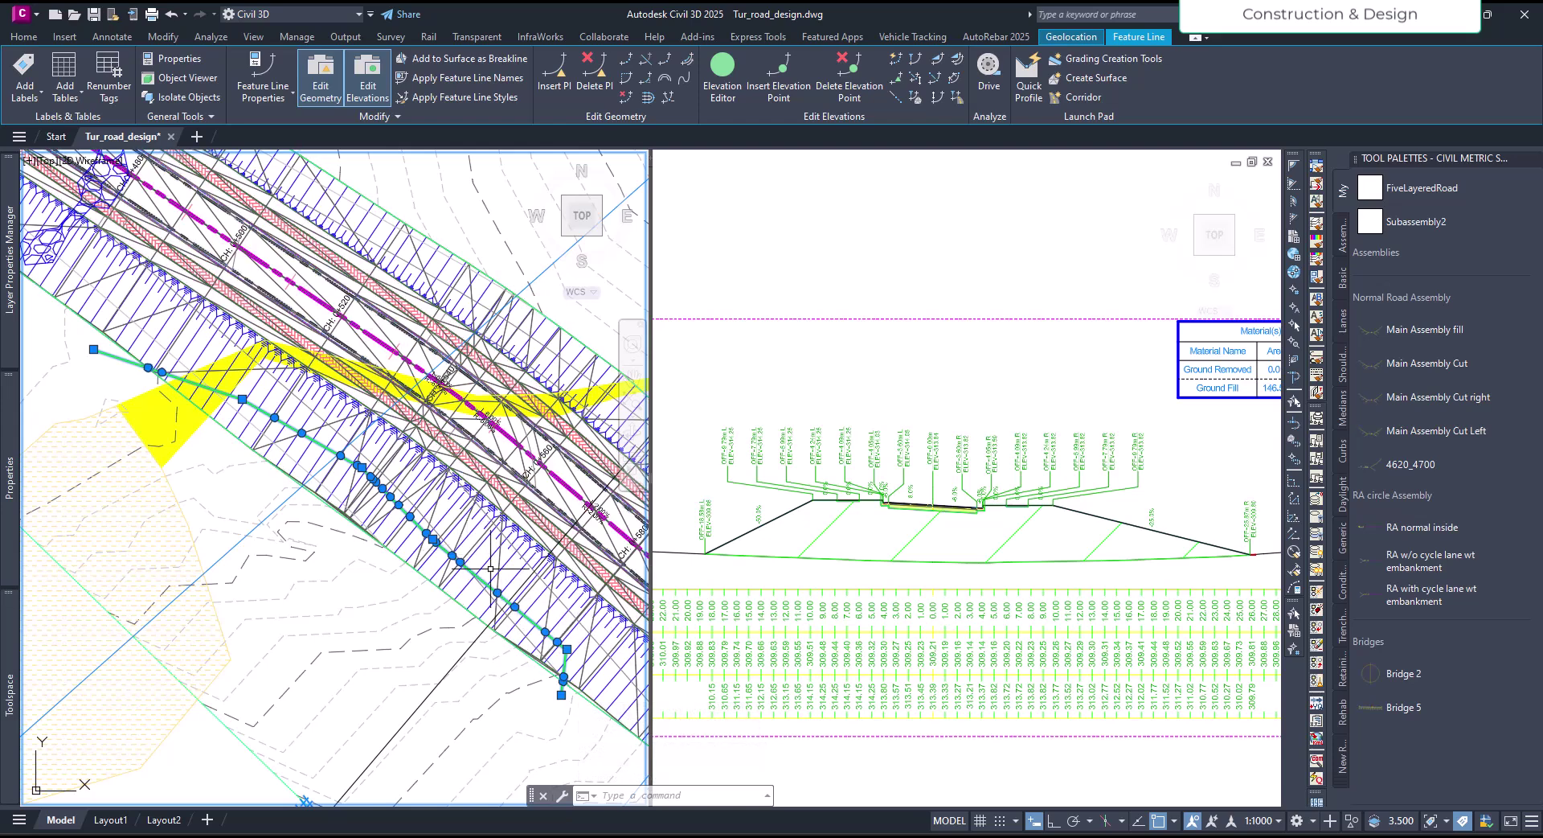
key("Escape")
key("Escape")
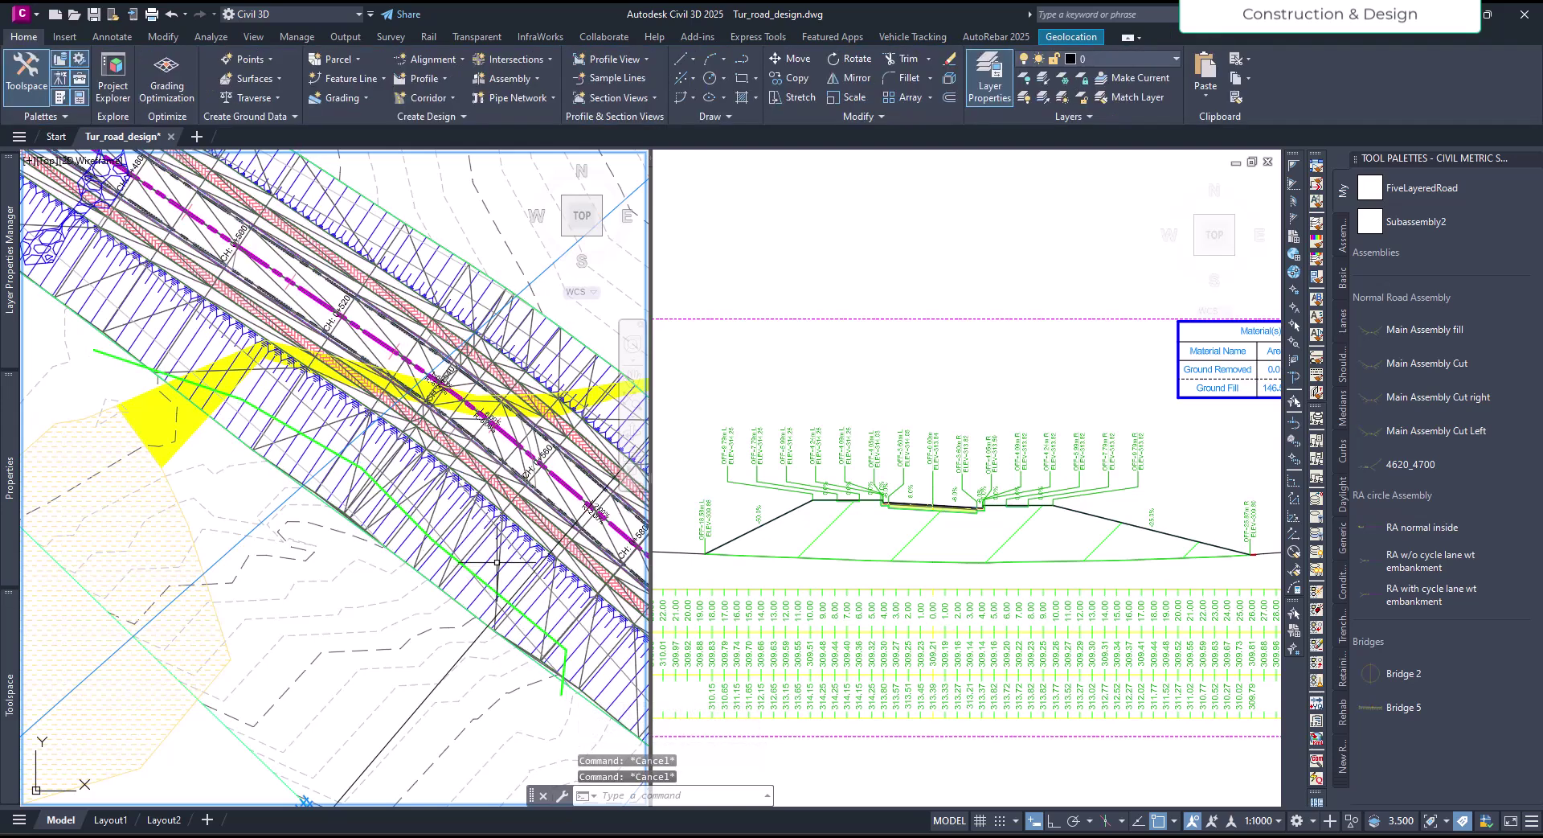
Check the corridor surface extent, then switch panes and select the corridor.
left_click(498, 562)
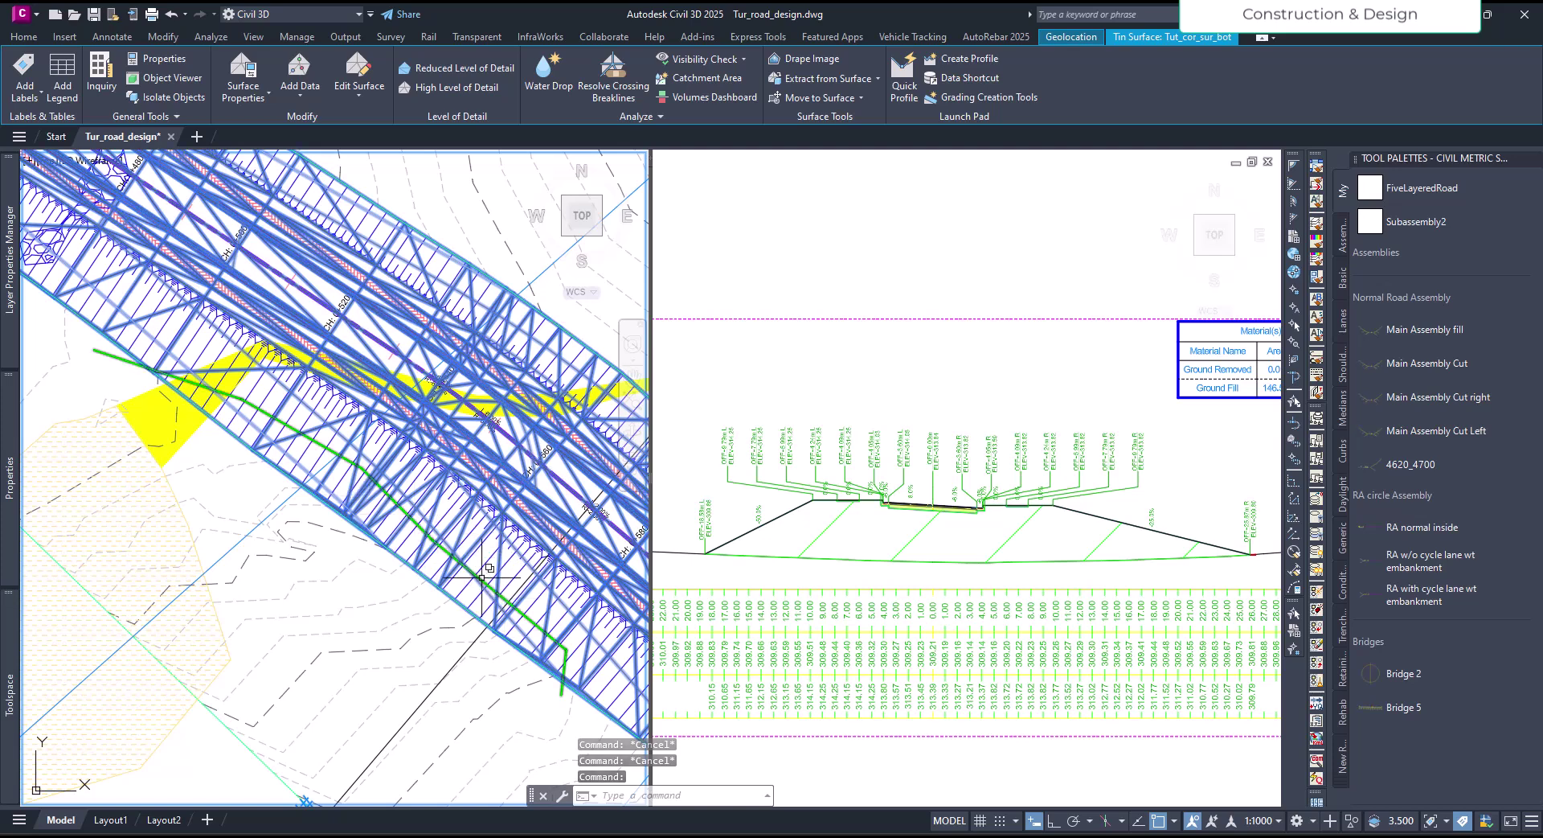
key("Escape")
left_click(1043, 537)
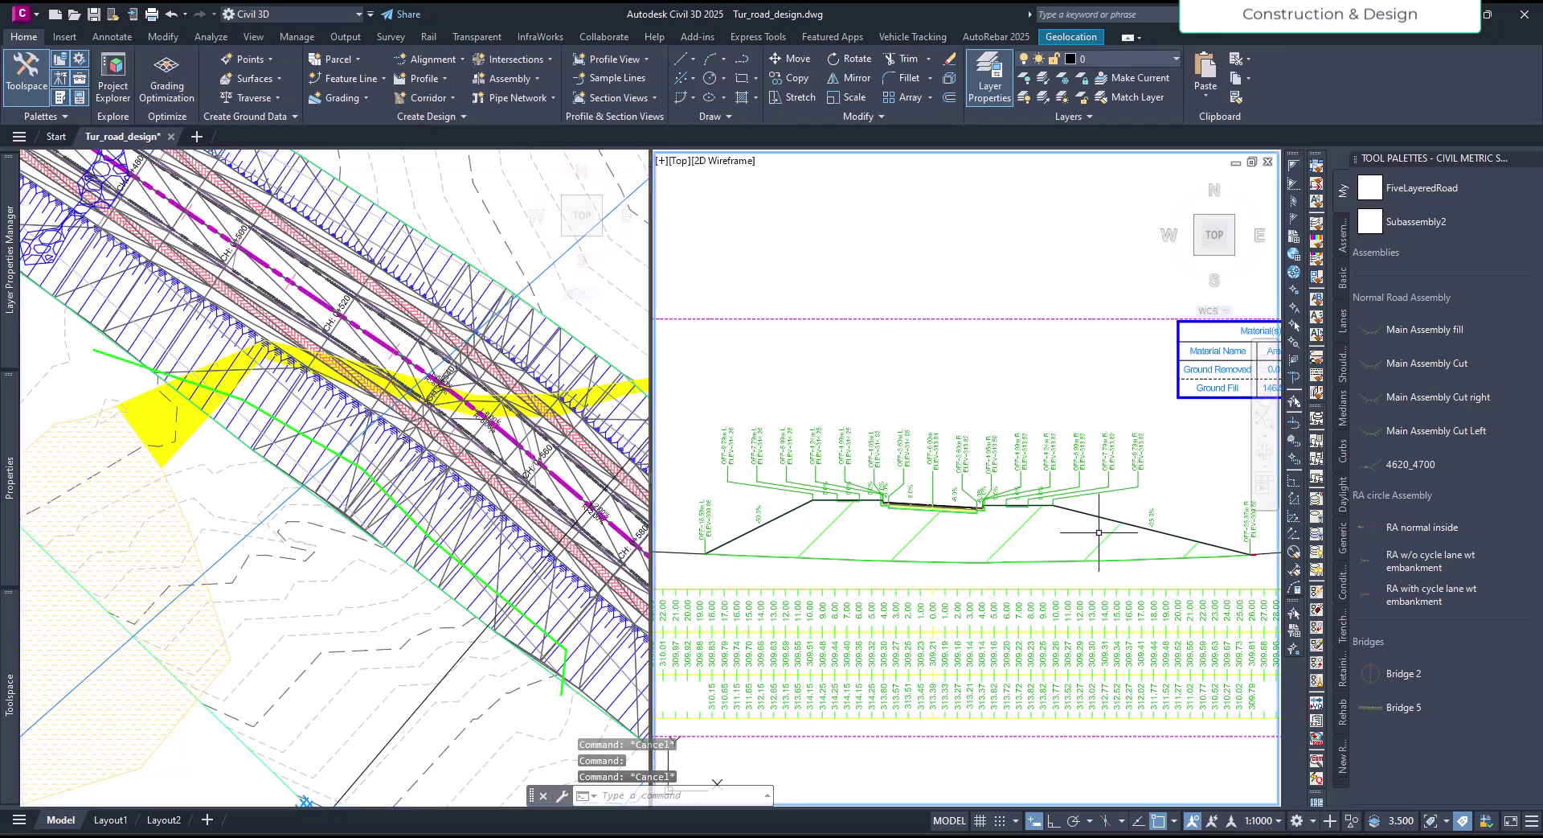
left_click(476, 553)
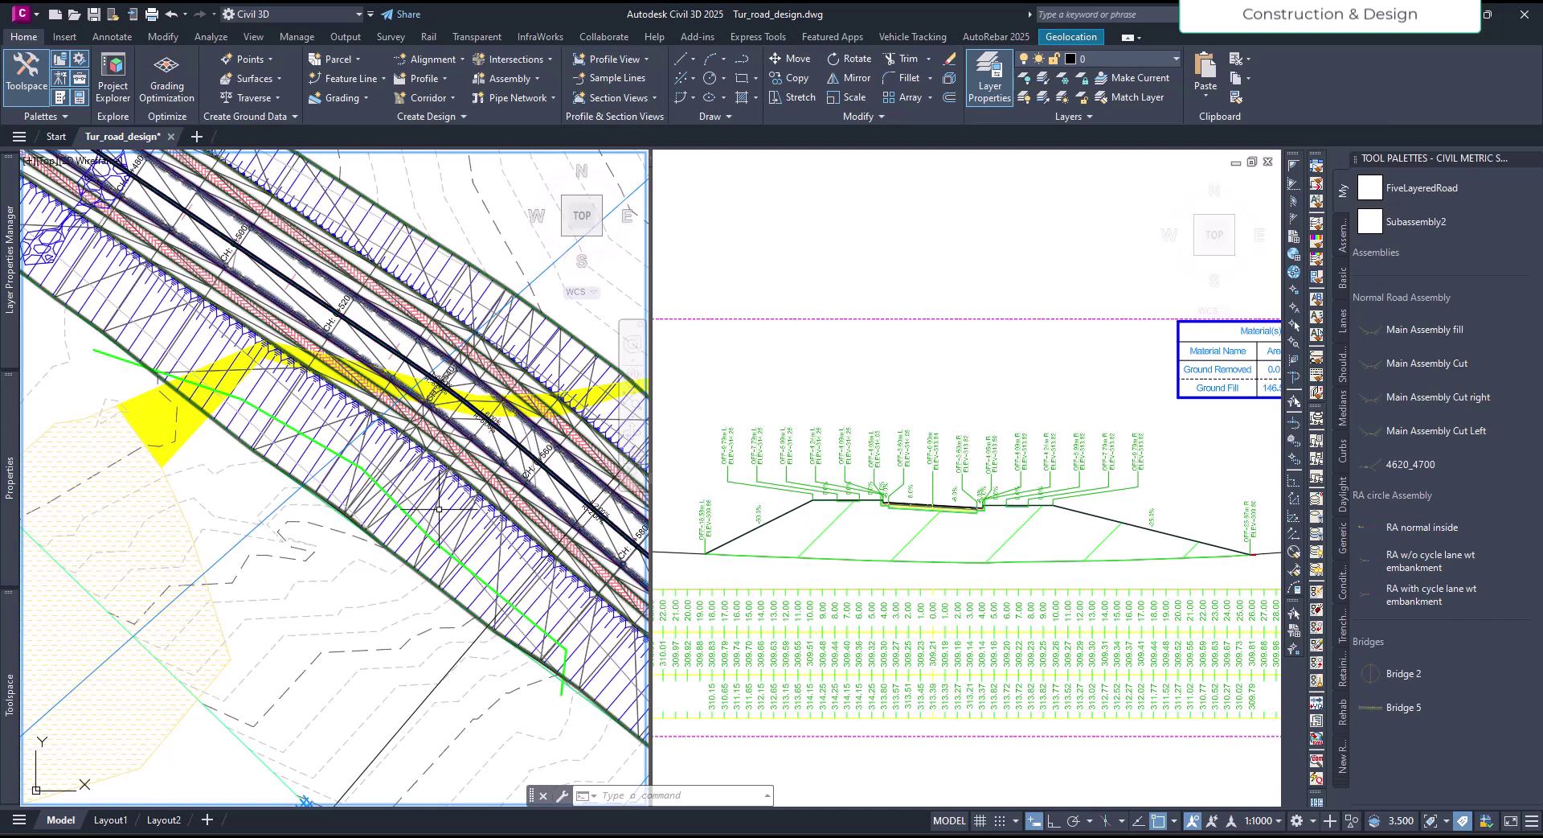
left_click(504, 565)
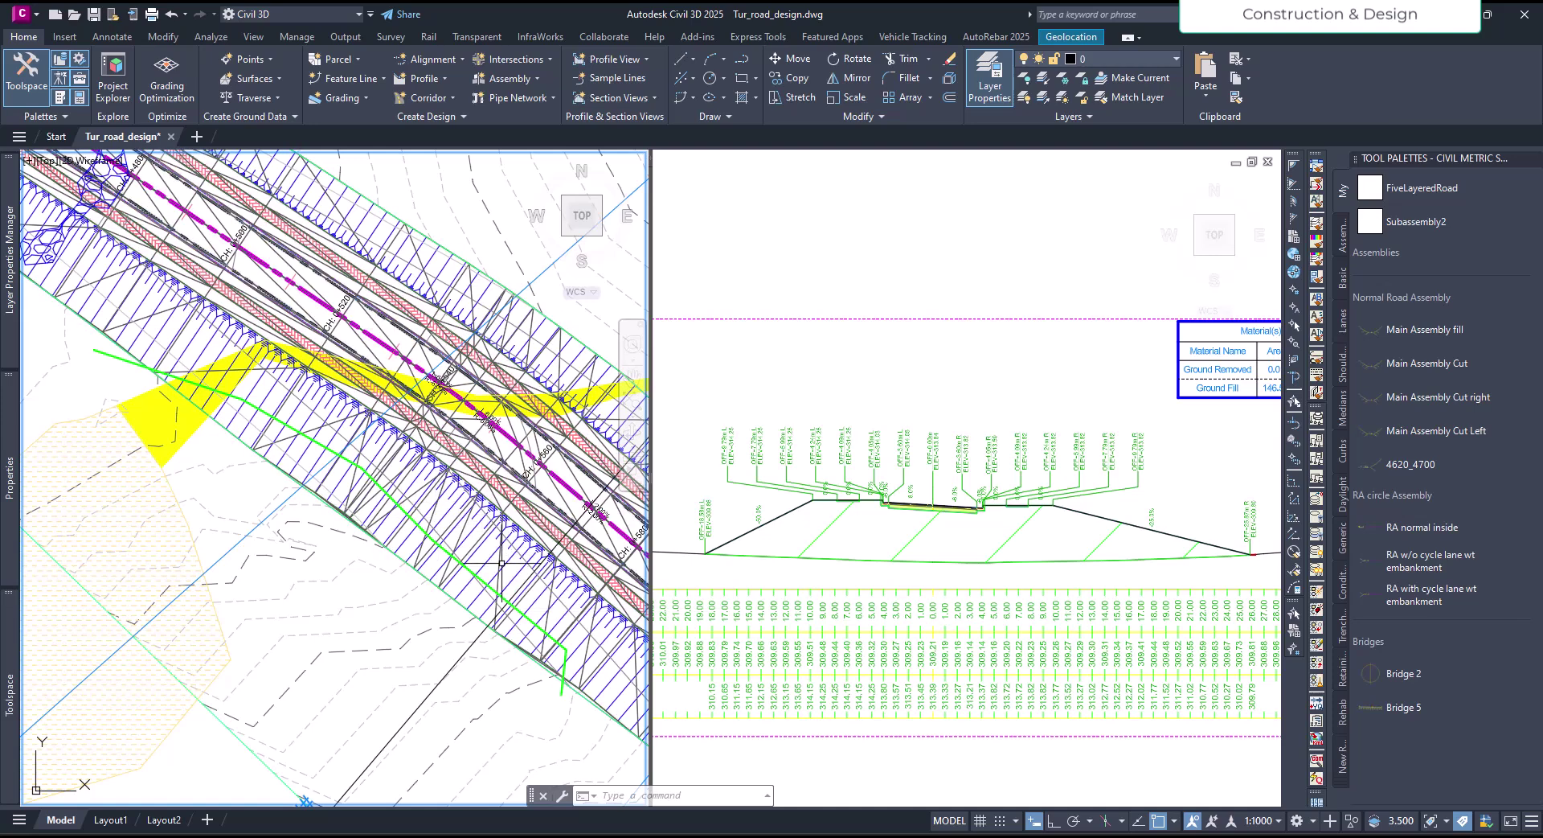
Select a section view and start Project Objects To Multiple Section Views.
scroll(964, 546, "down", 5)
left_click(964, 546)
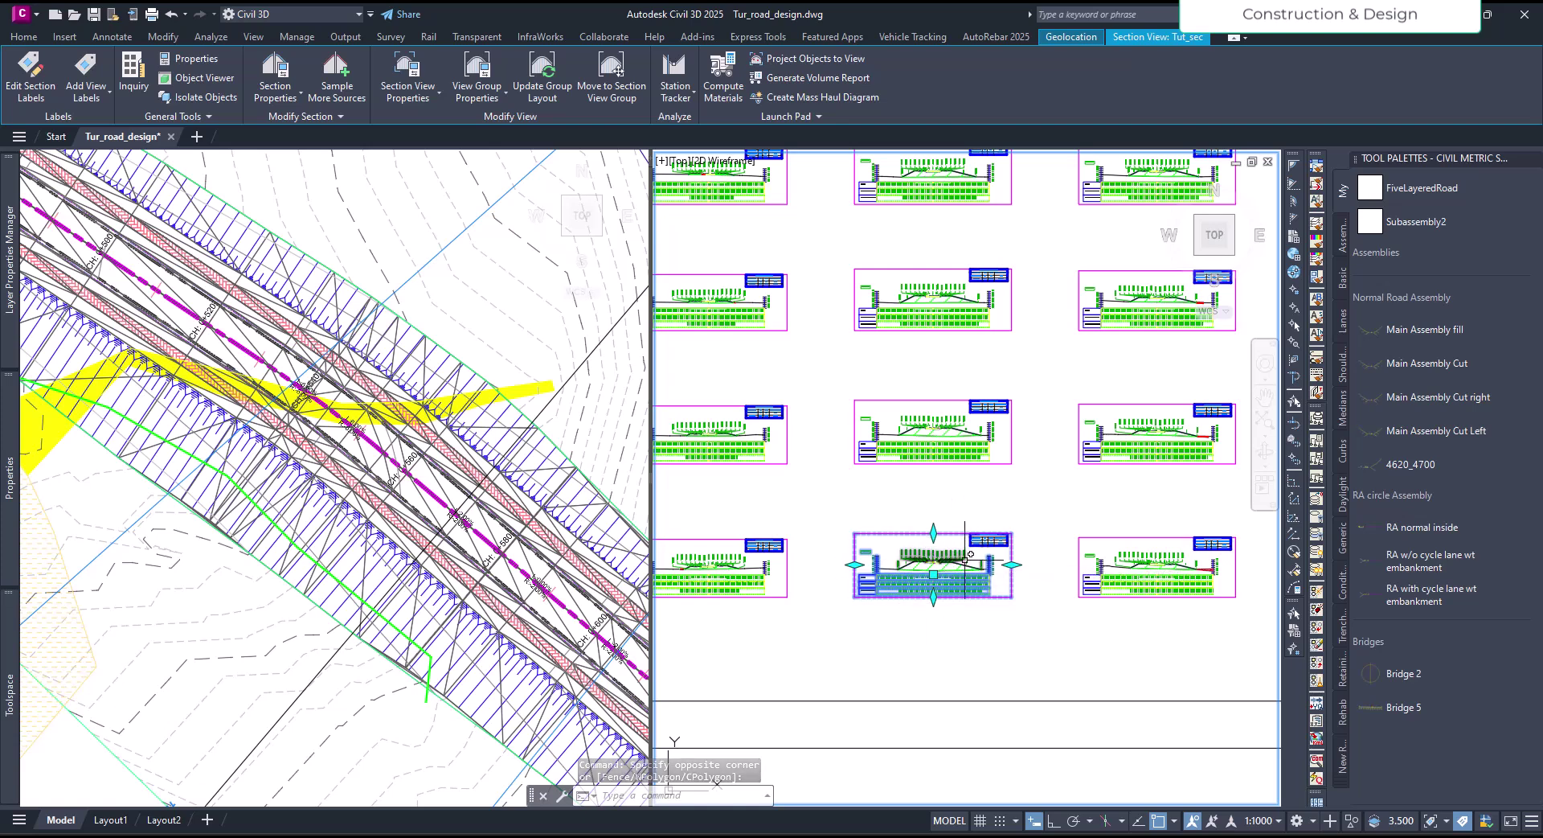
scroll(965, 561, "up", 2)
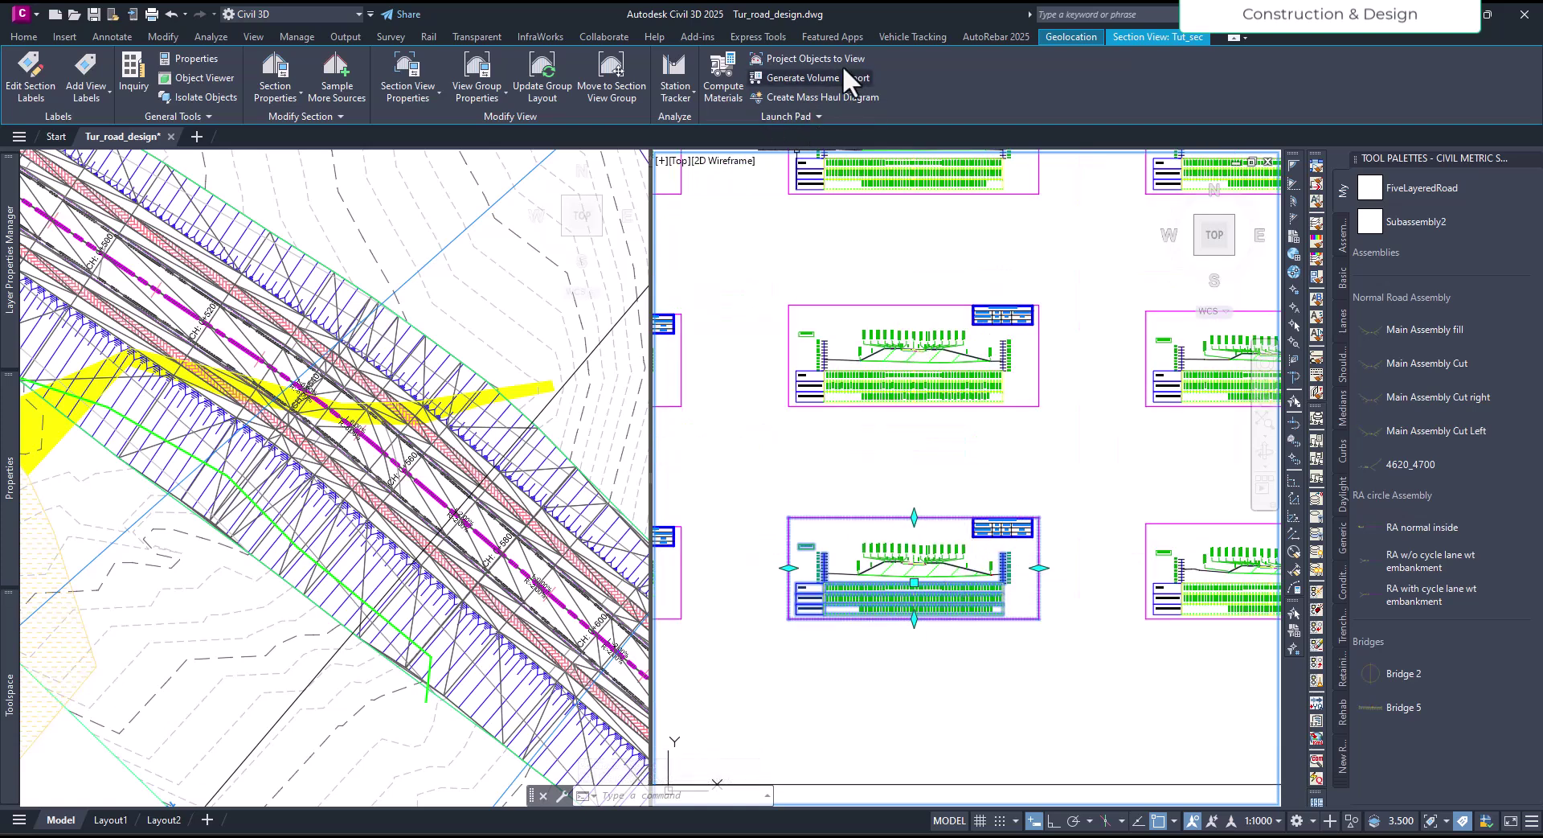
left_click(807, 113)
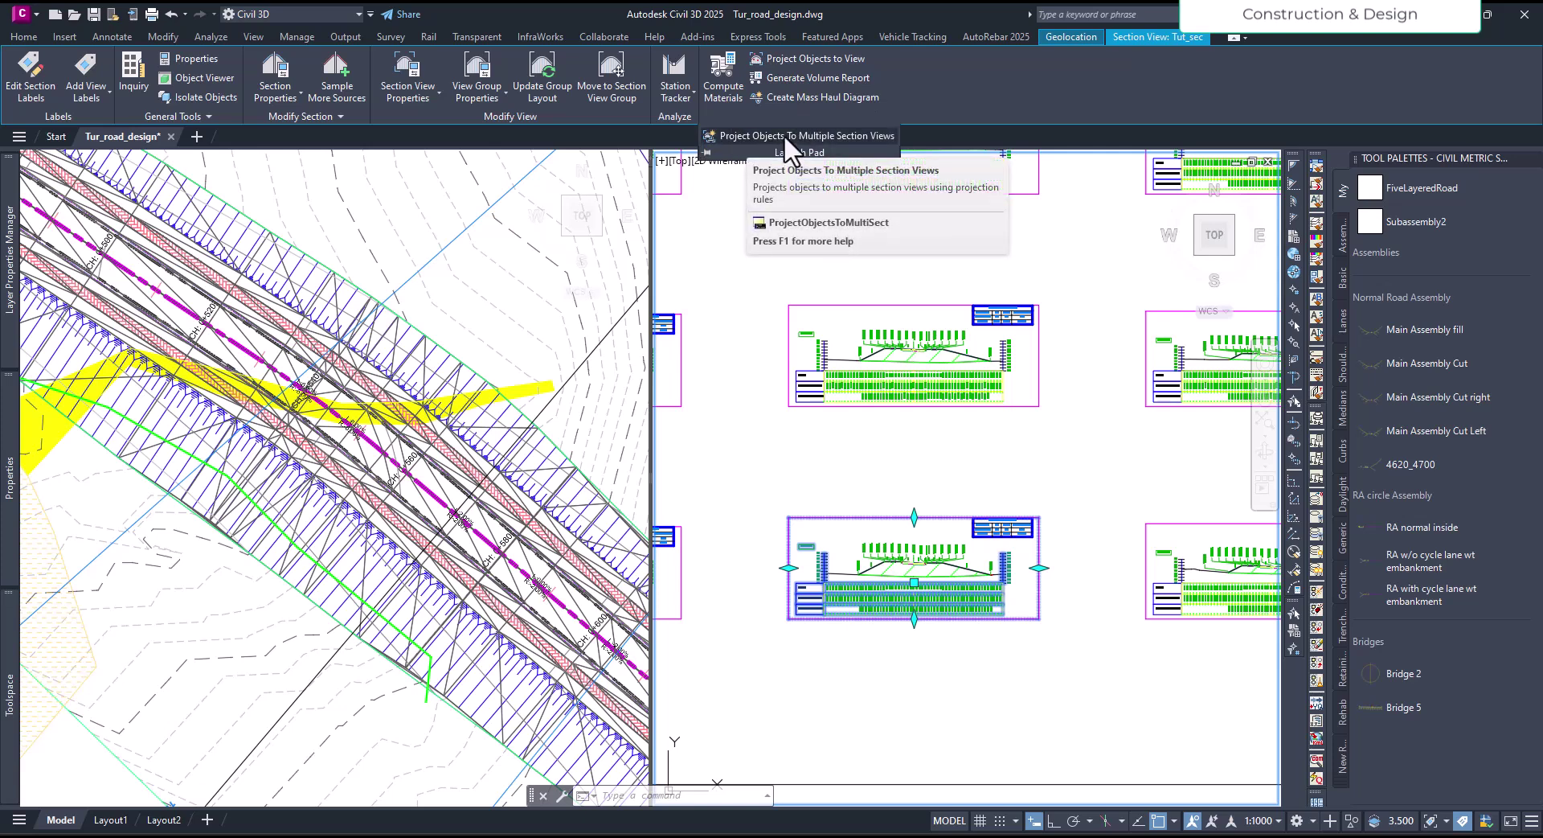
left_click(783, 135)
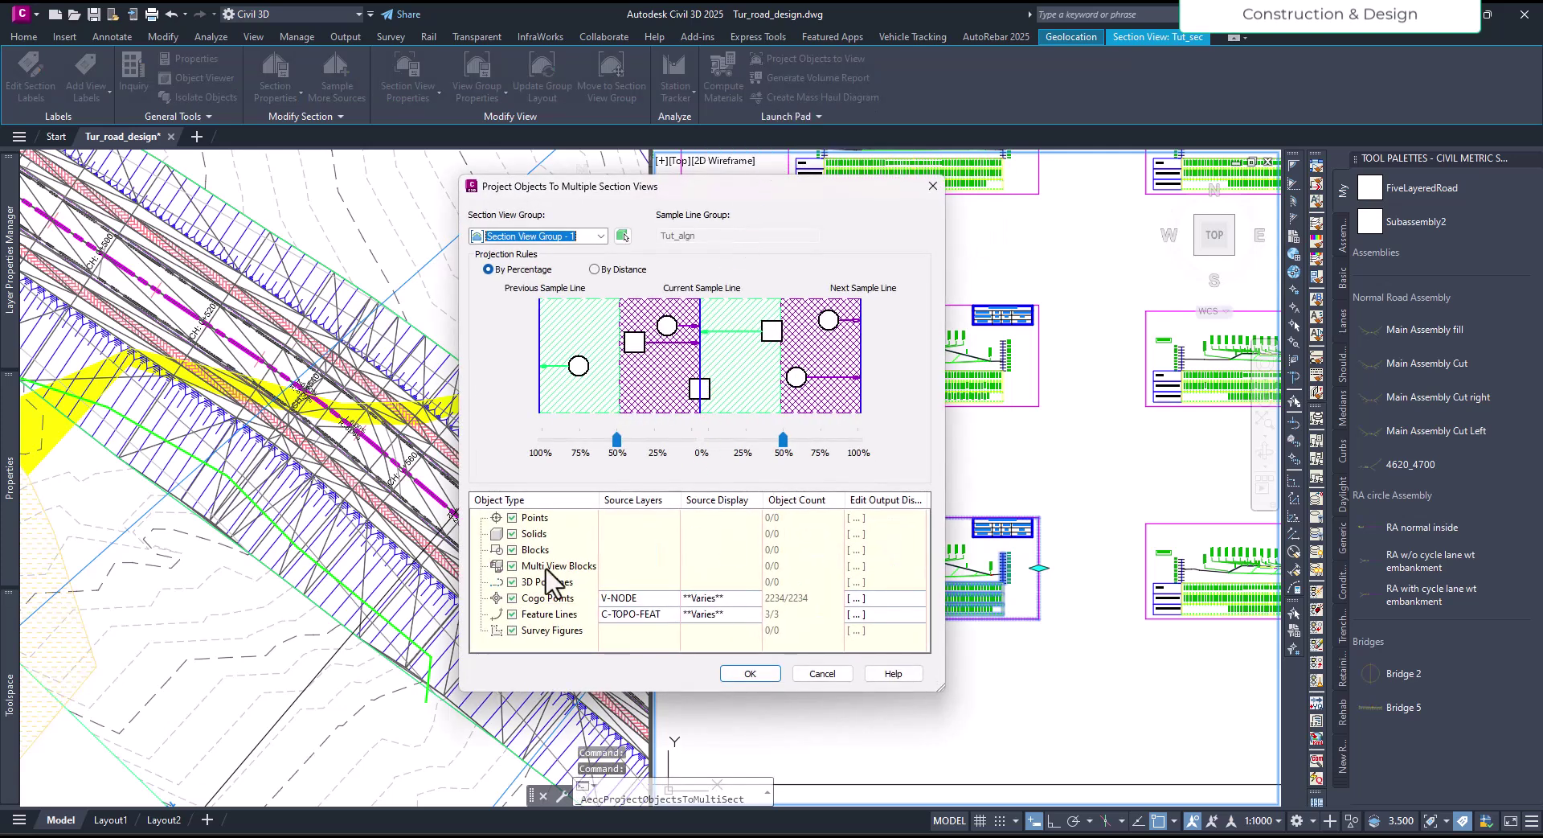
Exclude every object type except Feature Lines, targeting Section View Group - 1.
left_click(514, 519)
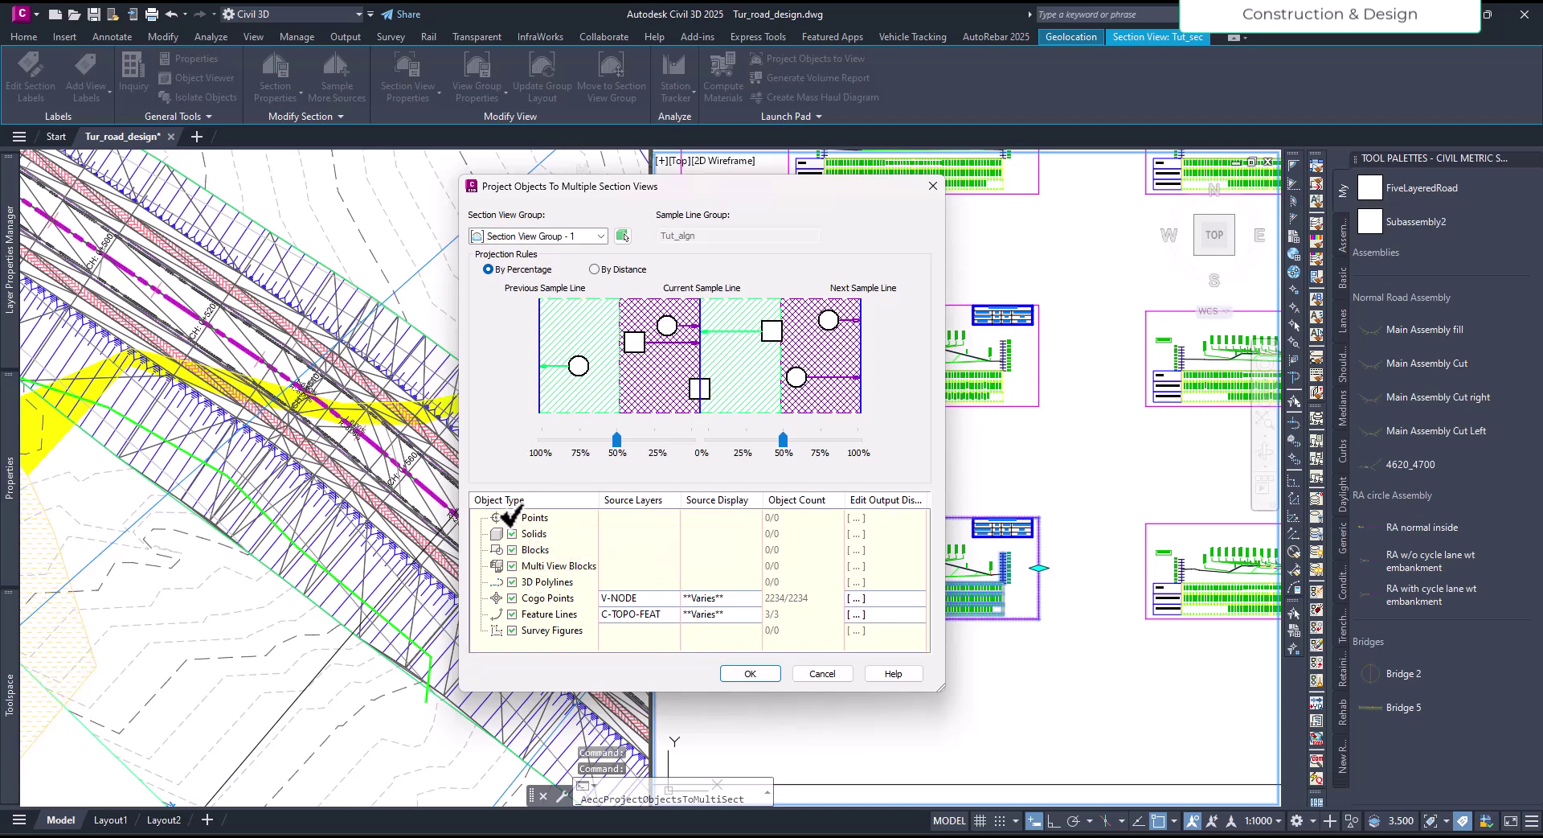
left_click(512, 518)
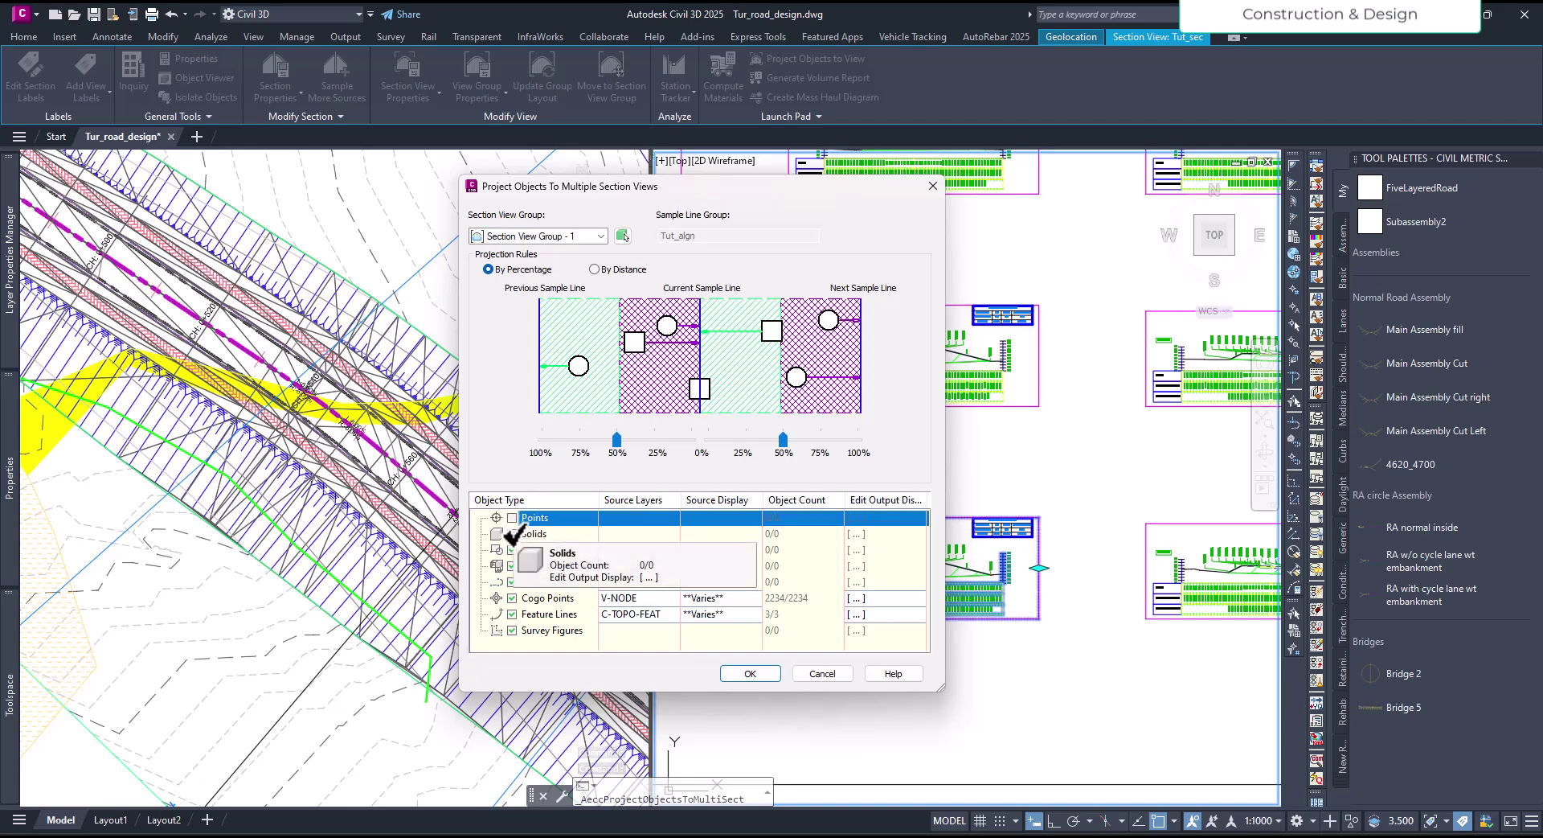
left_click(515, 534)
left_click(513, 550)
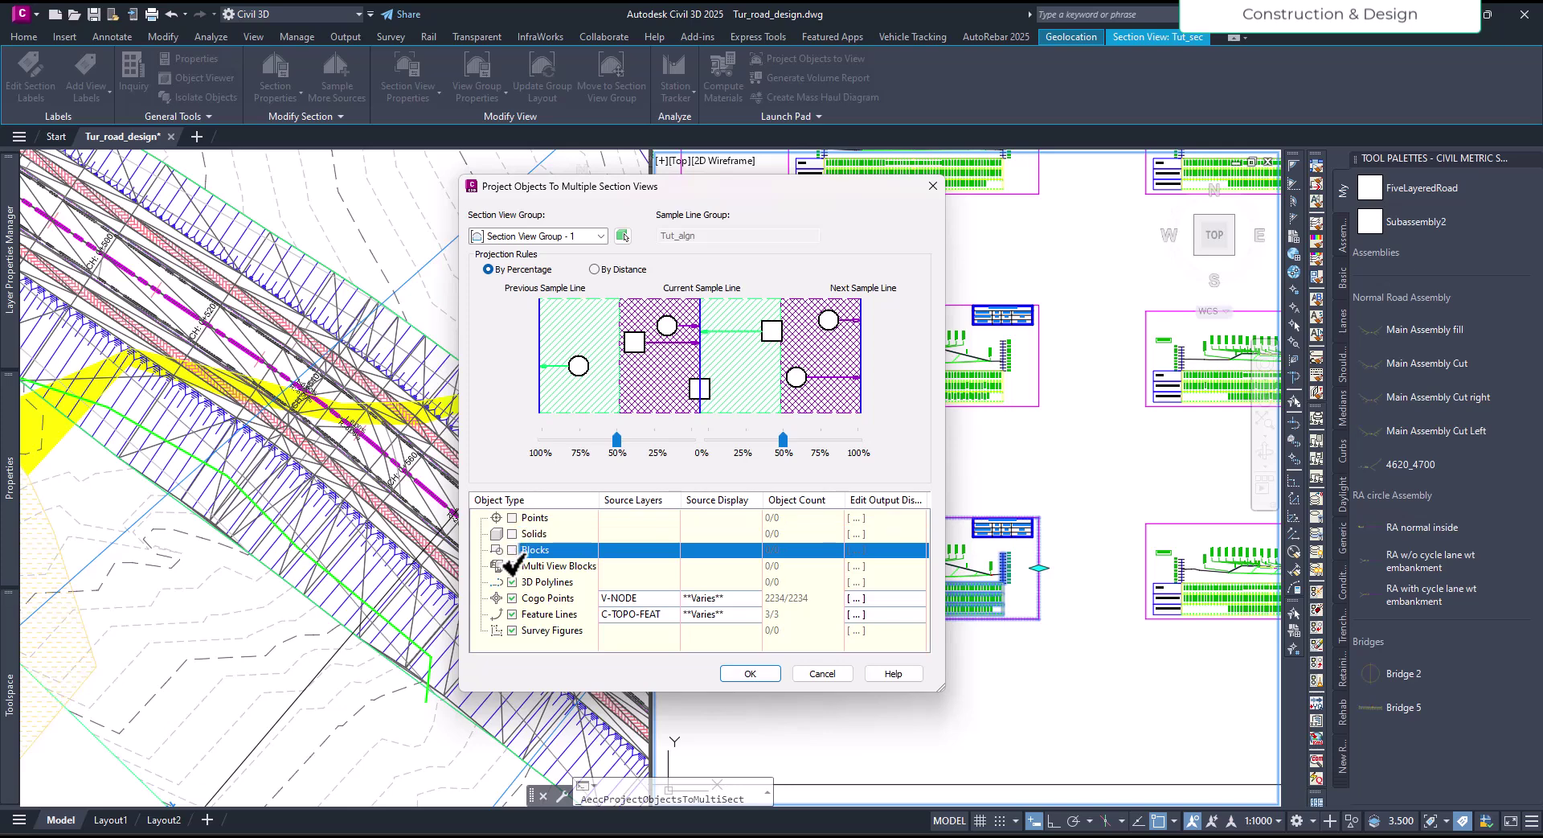
left_click(512, 566)
left_click(512, 598)
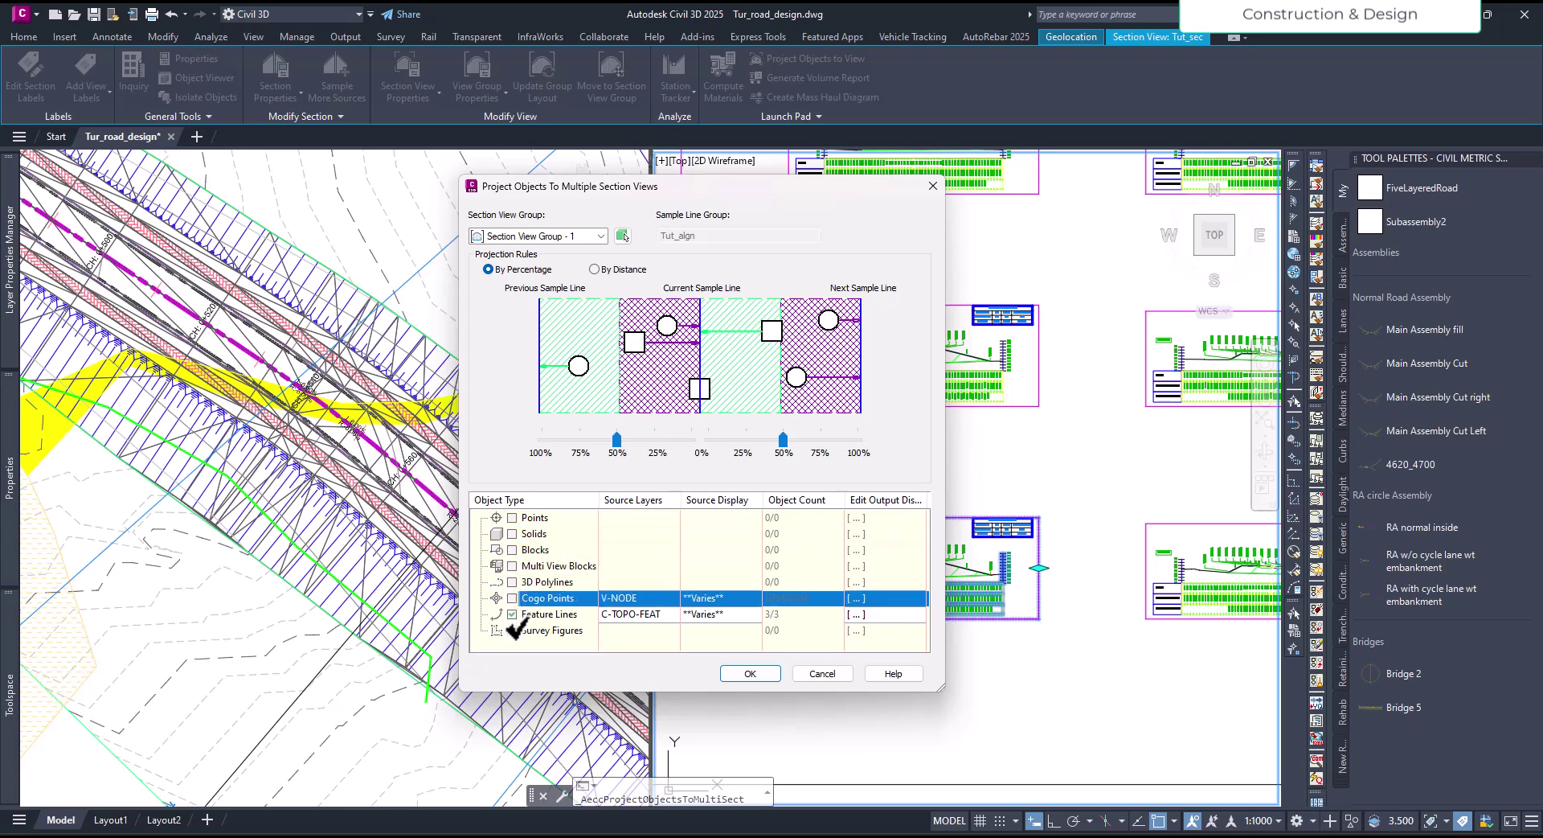
left_click(512, 630)
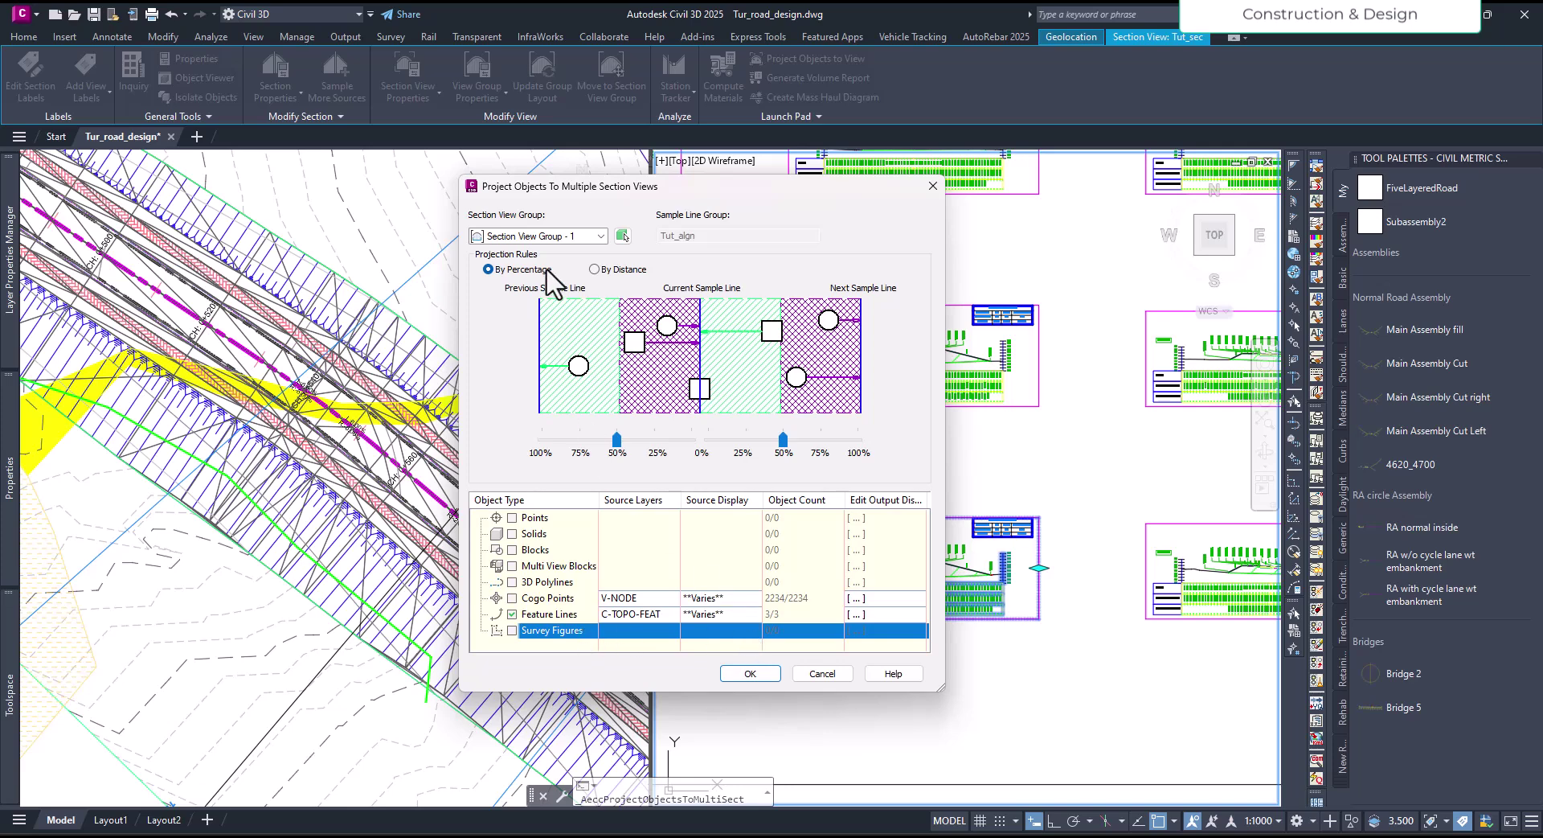
left_click(601, 235)
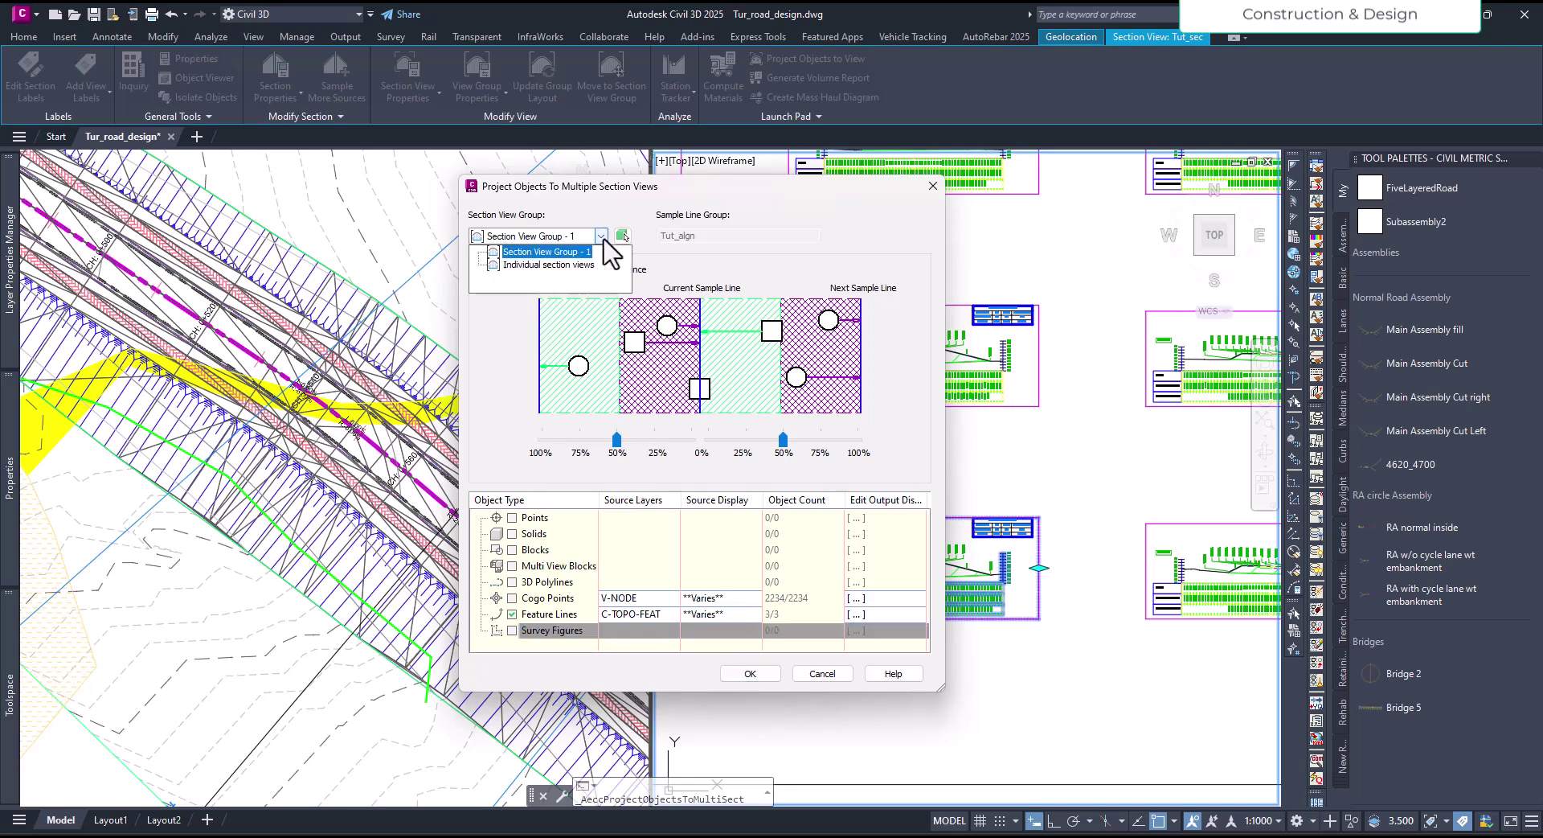
left_click(603, 239)
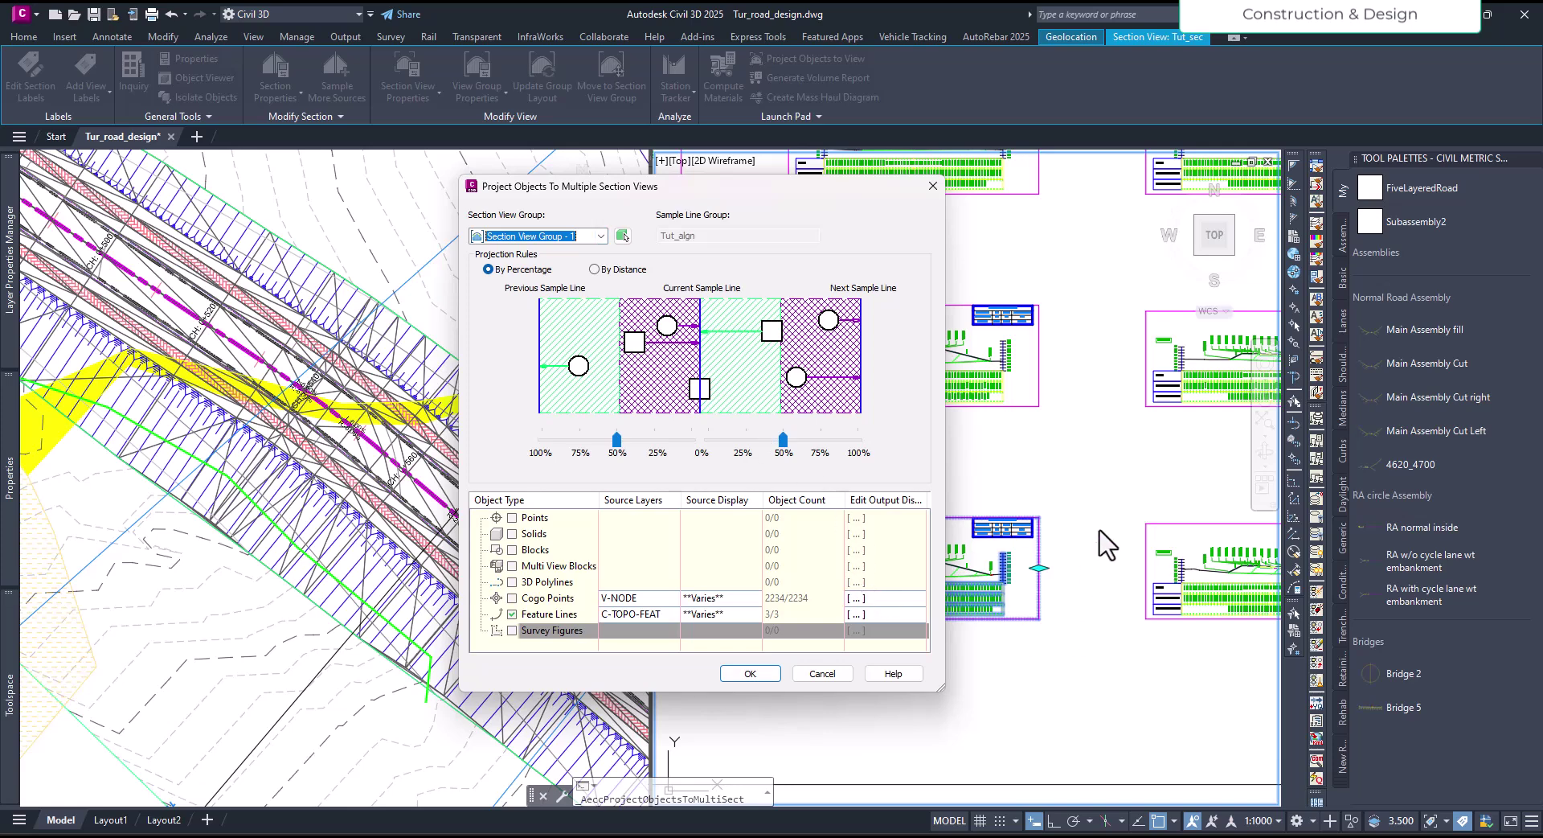
left_click(804, 614)
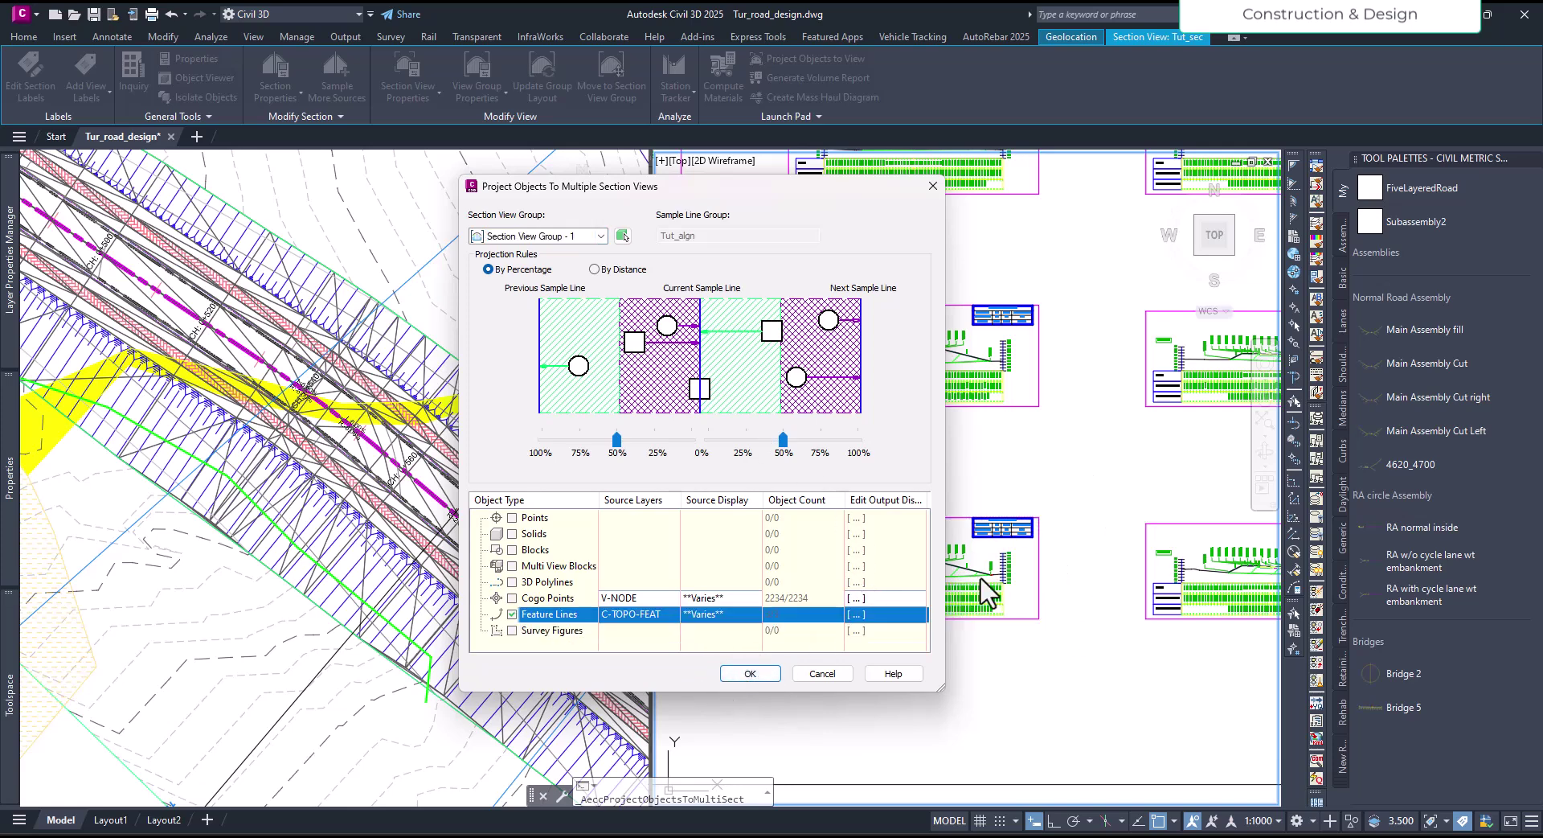
left_click(749, 673)
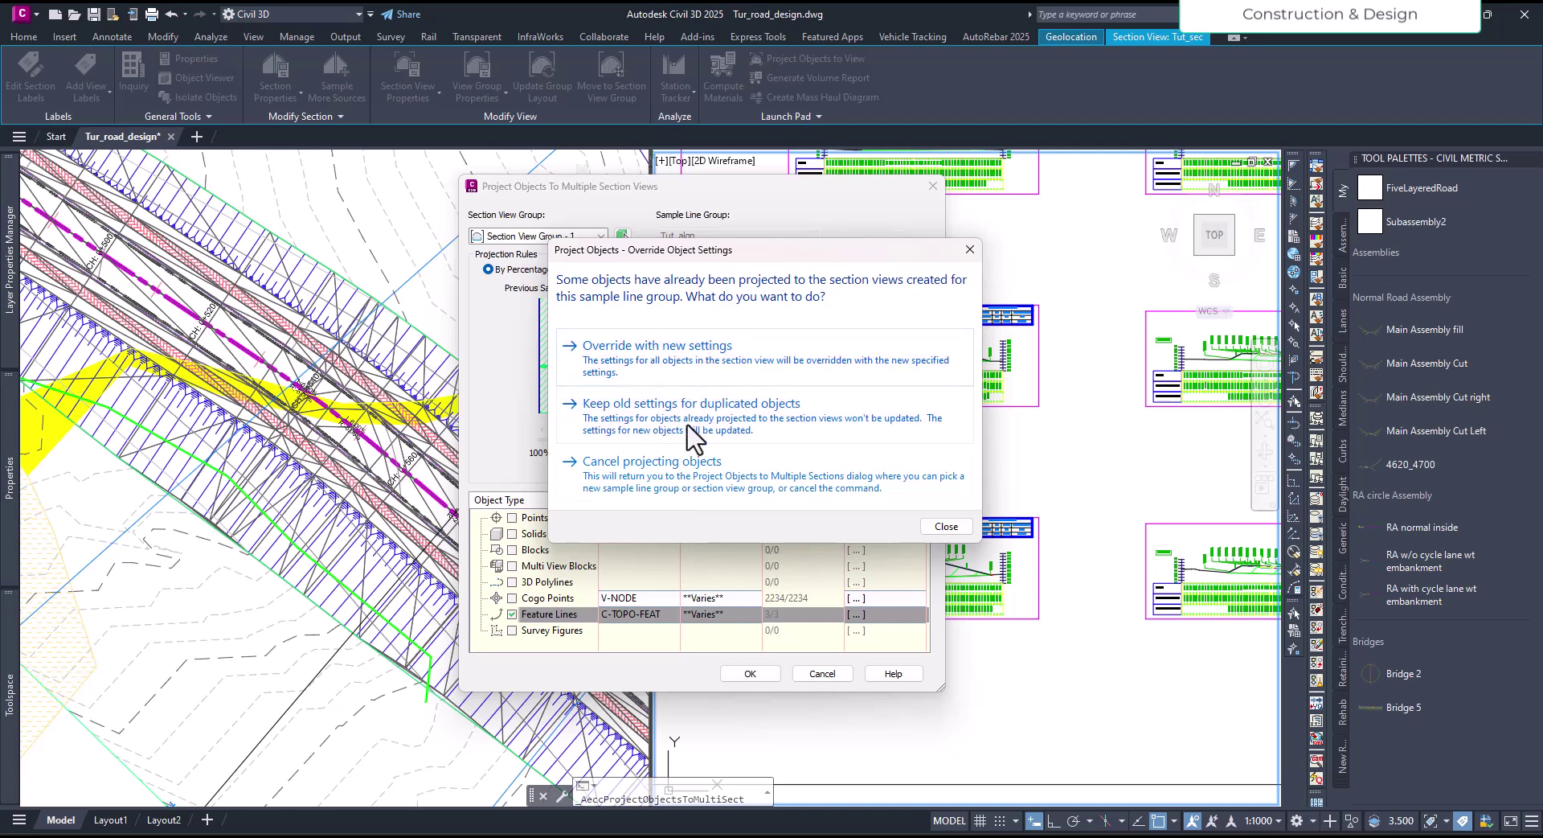
Choose the override option for projected objects and zoom in on a section view.
left_click(672, 349)
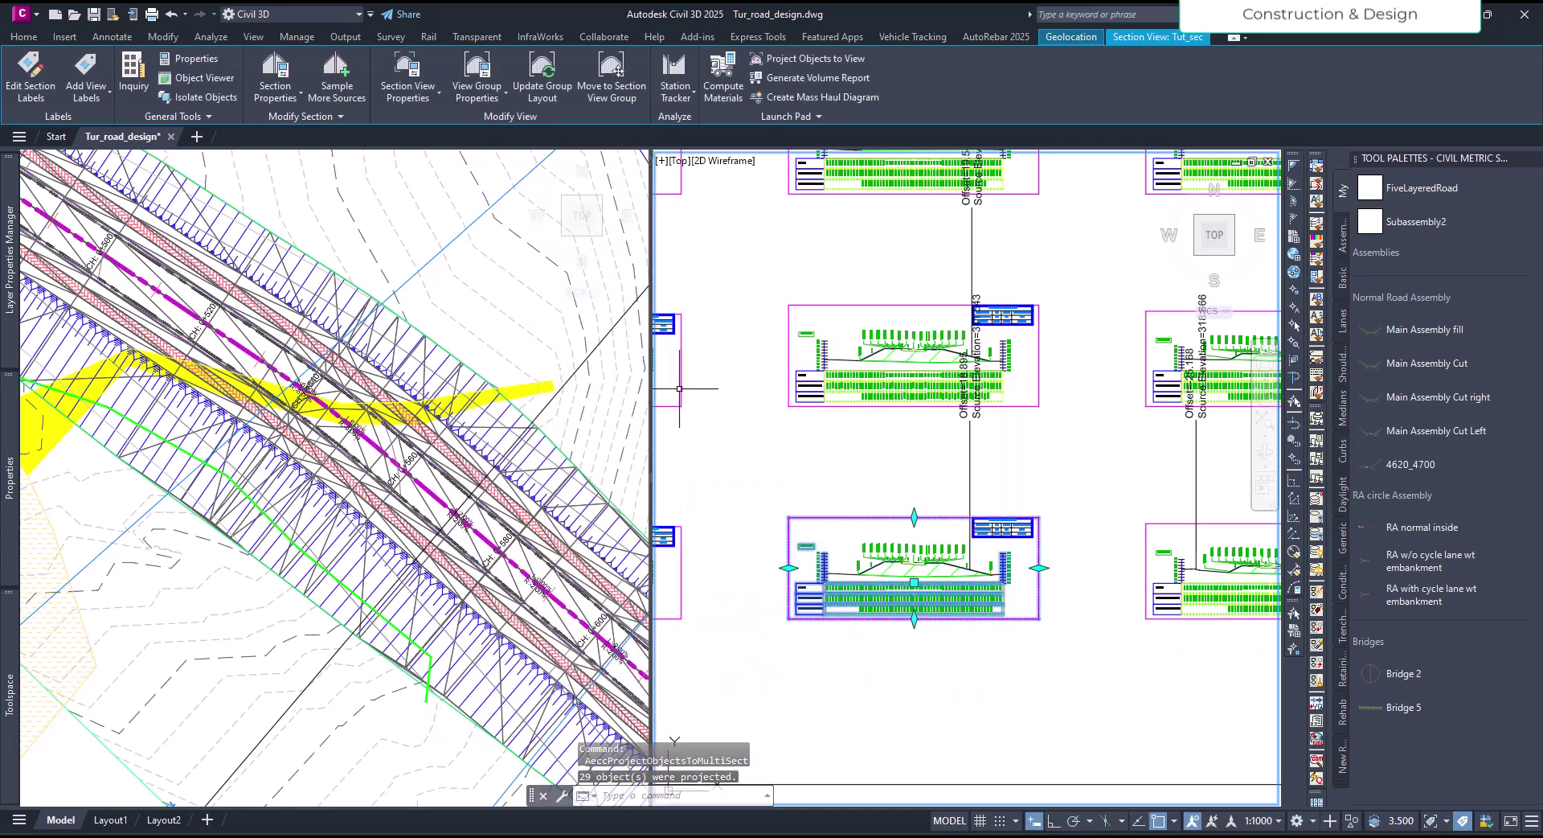
scroll(1125, 289, "down", 6)
scroll(1117, 354, "up", 2)
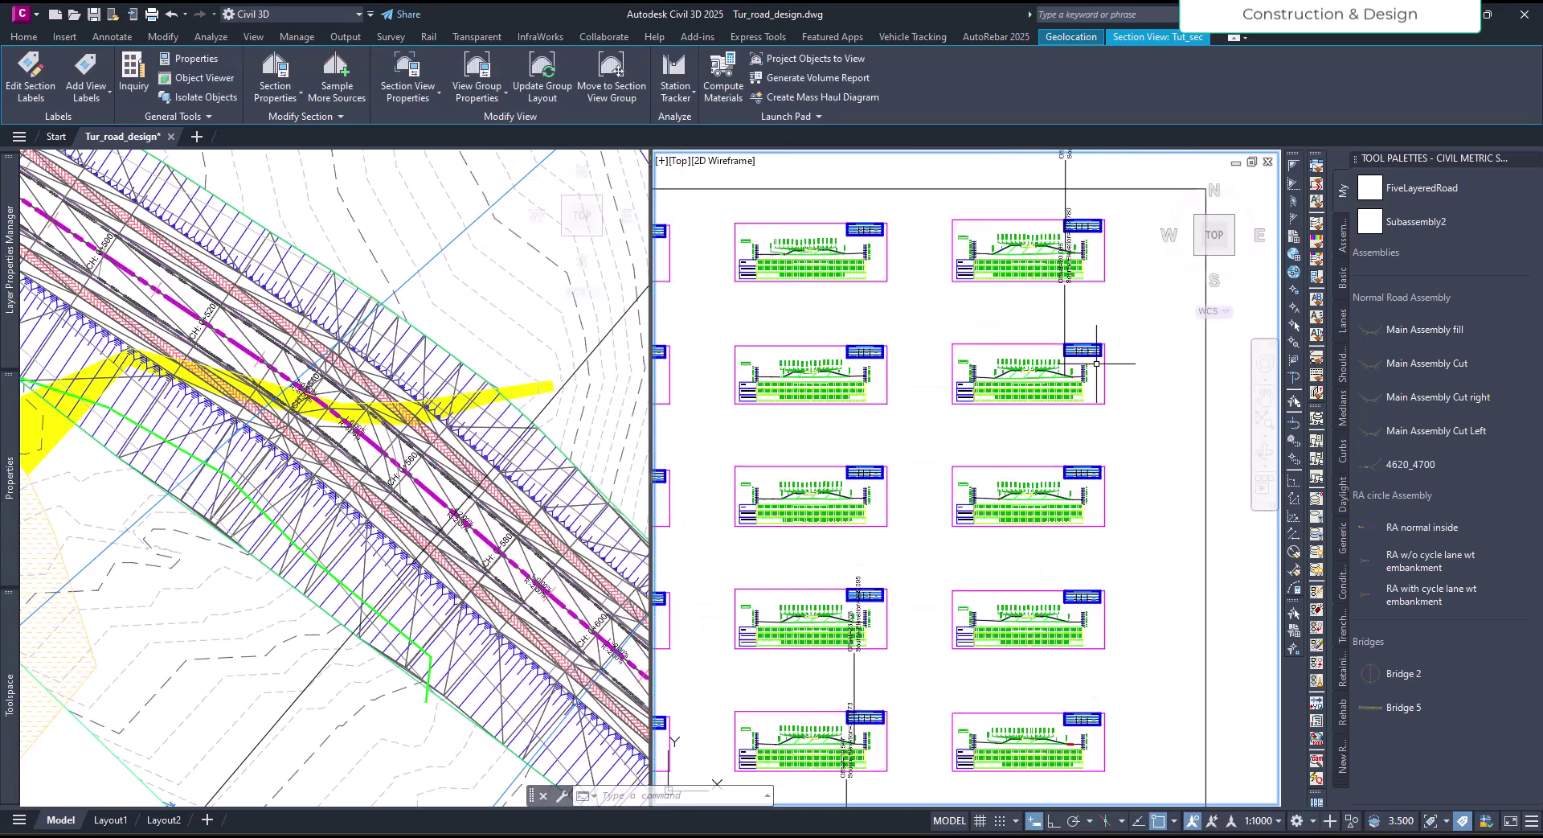
scroll(1069, 362, "up", 2)
scroll(1095, 441, "down", 3)
scroll(1000, 635, "up", 2)
key("Escape")
scroll(967, 756, "up", 8)
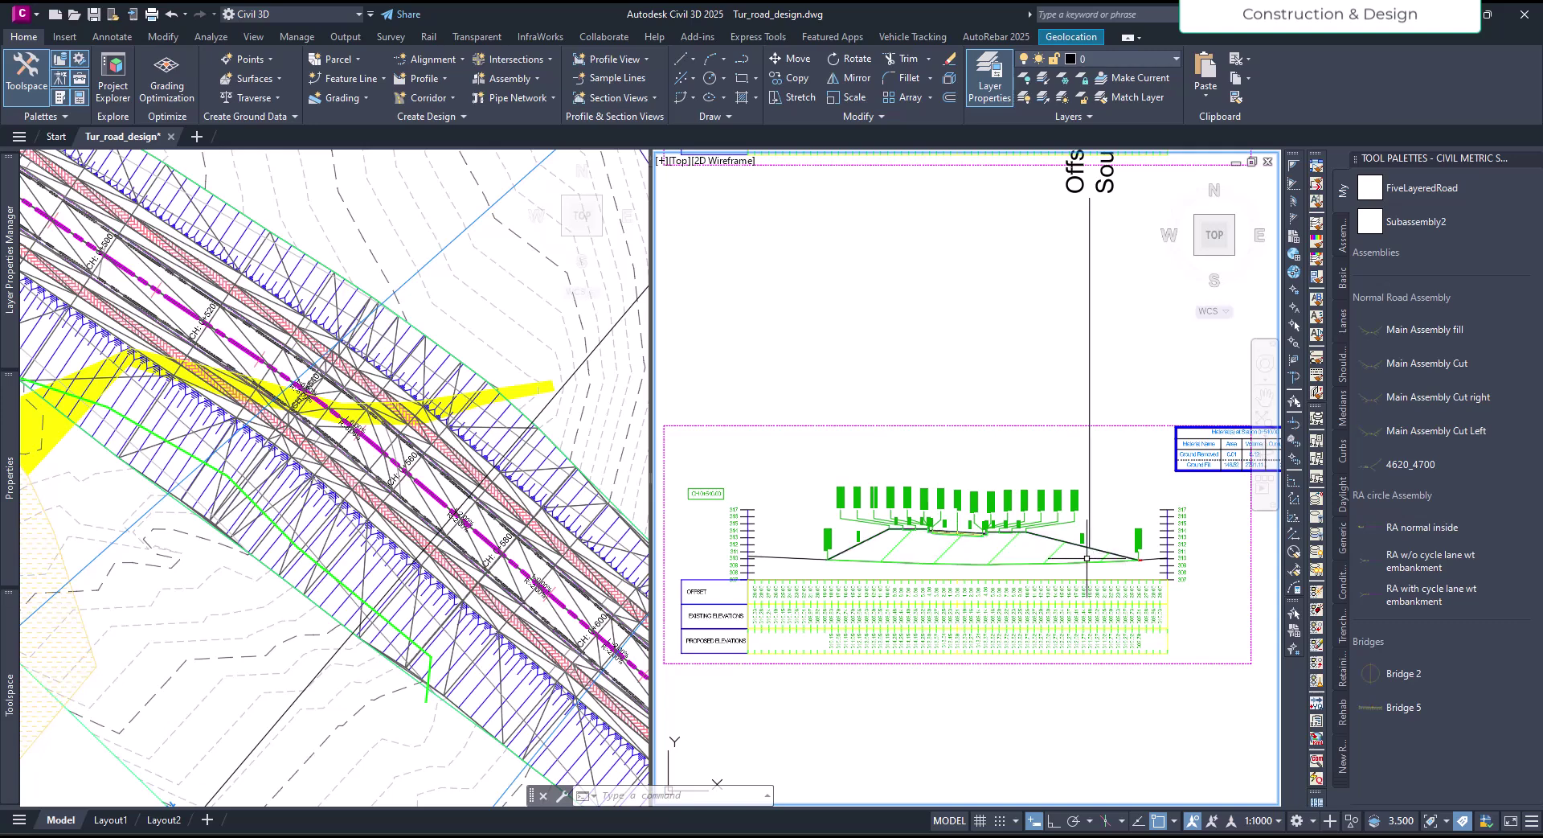
In Prospector, expand Tut_cor_sur_bot's Definition and choose Add on Boundaries.
left_click(498, 342)
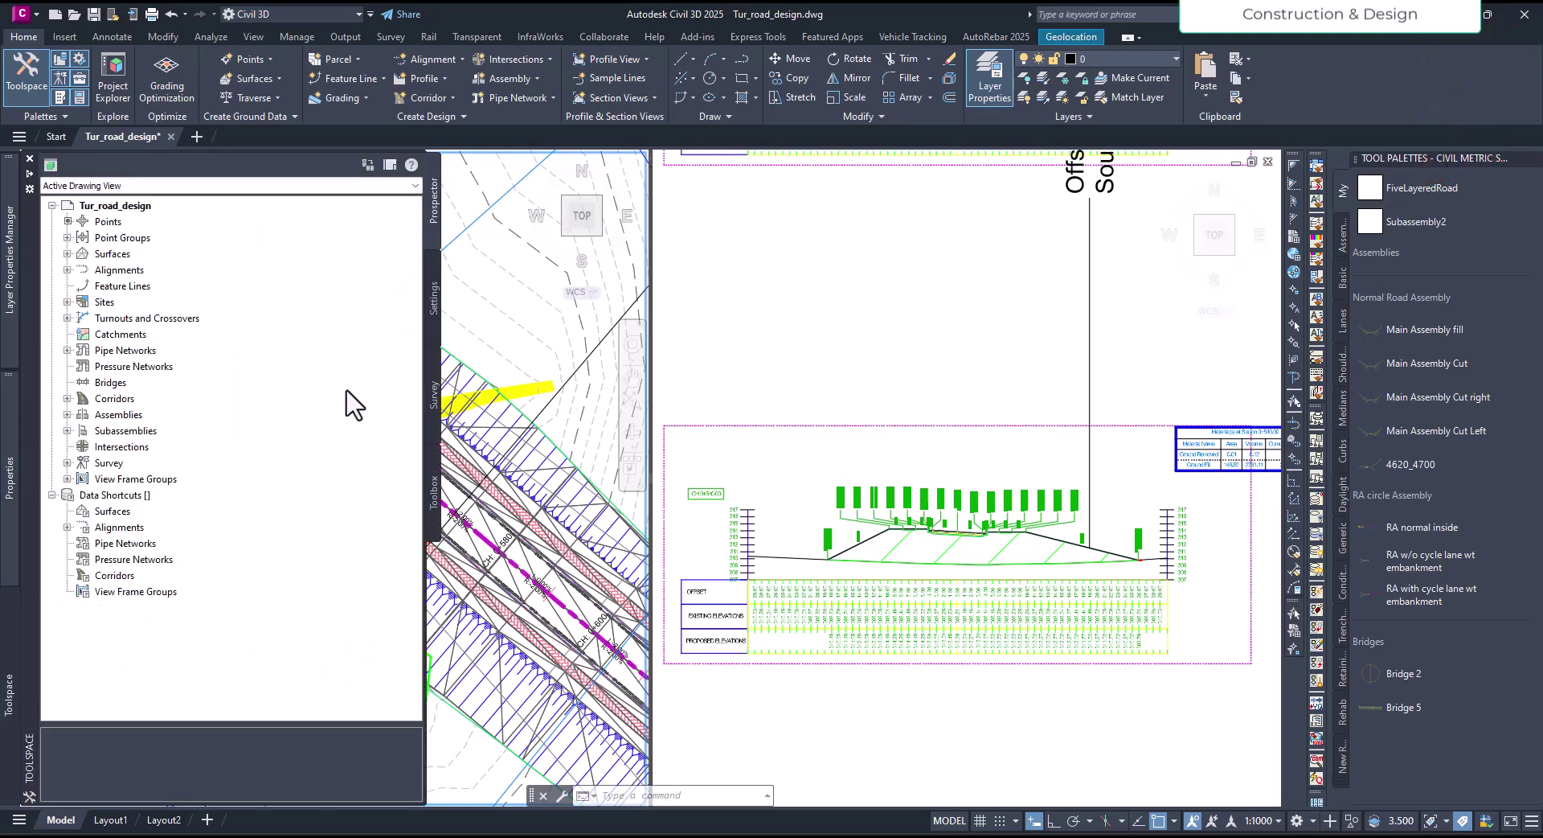
left_click(66, 254)
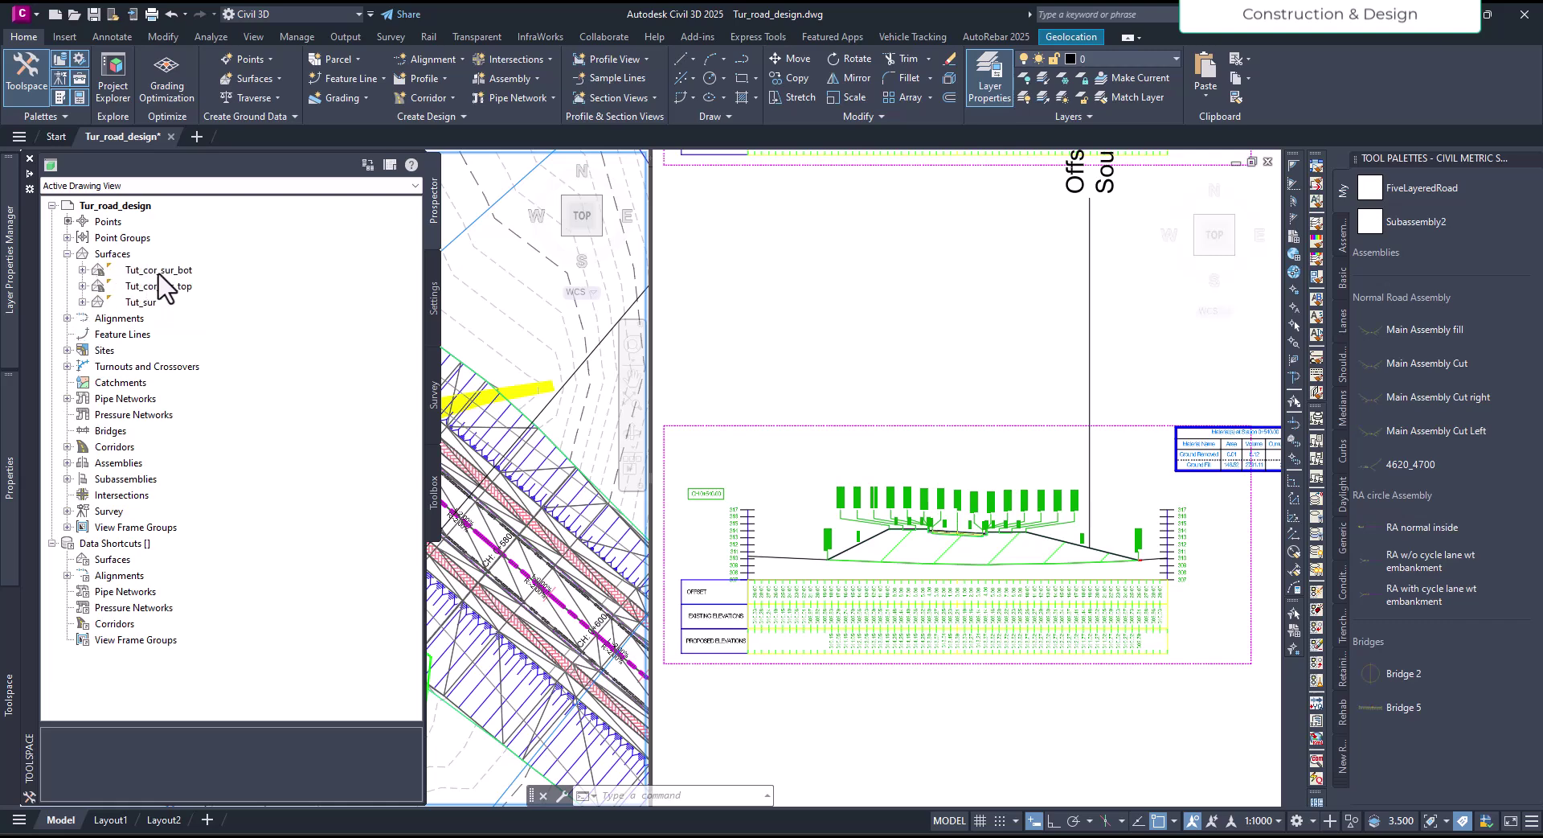
left_click(160, 271)
left_click(82, 271)
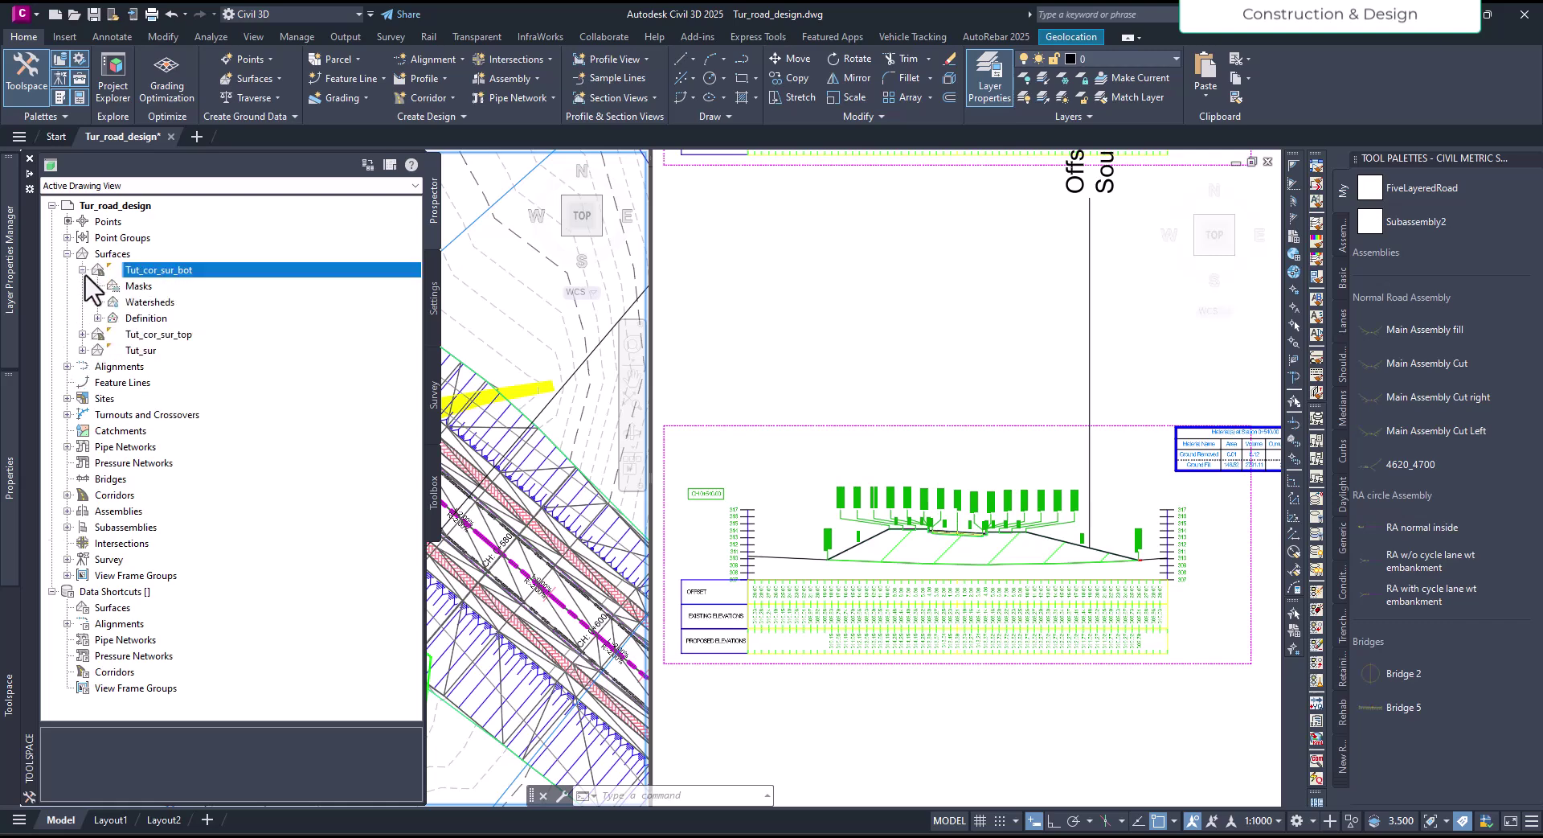
left_click(97, 319)
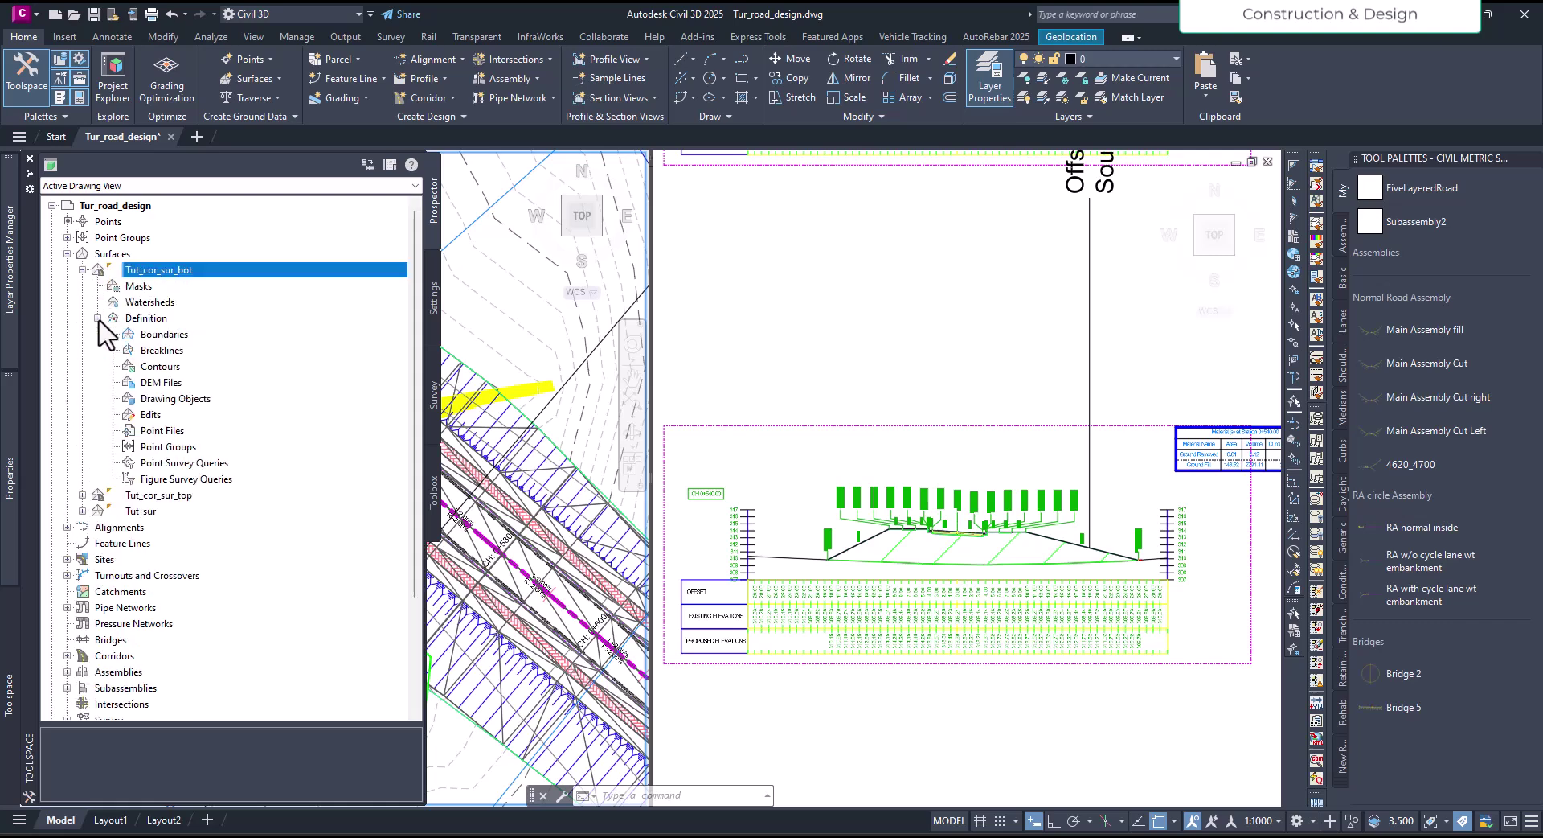
left_click(167, 336)
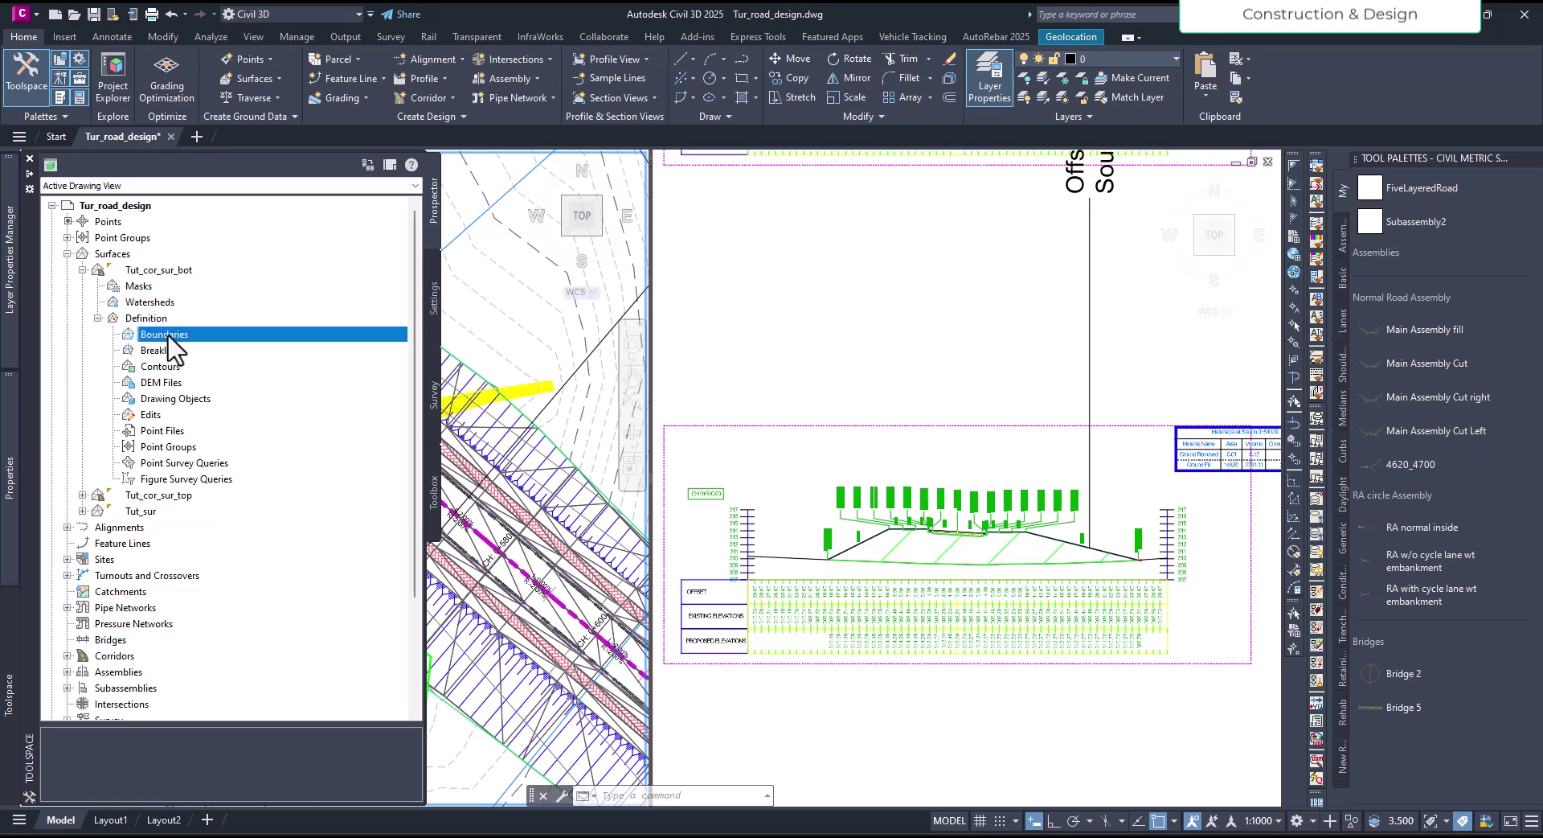
right_click(185, 334)
left_click(203, 344)
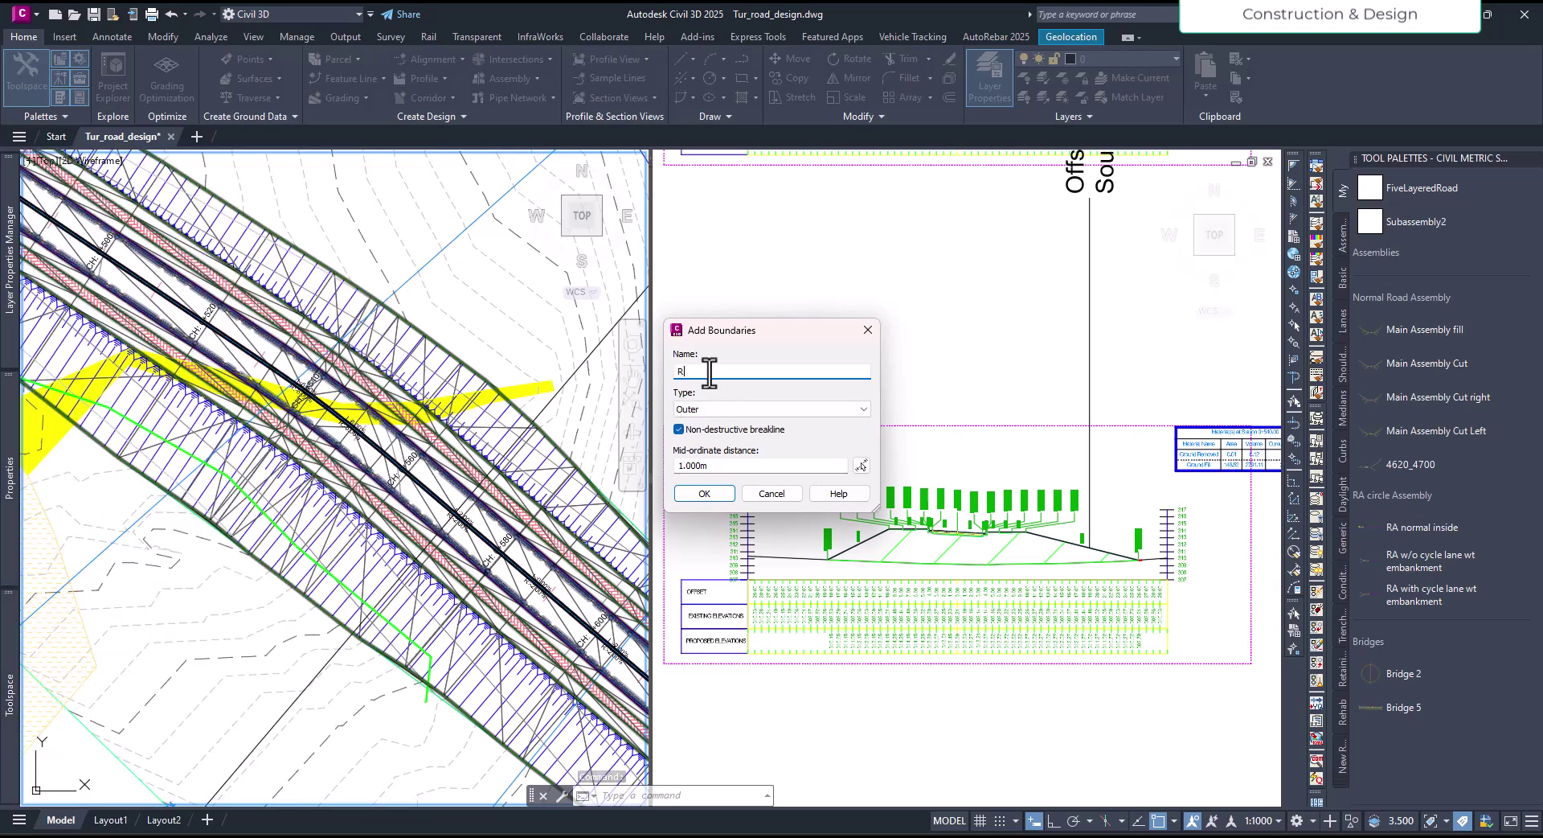
Make RW a Show boundary, then pick the green feature line and a second object.
left_click(729, 410)
left_click(707, 434)
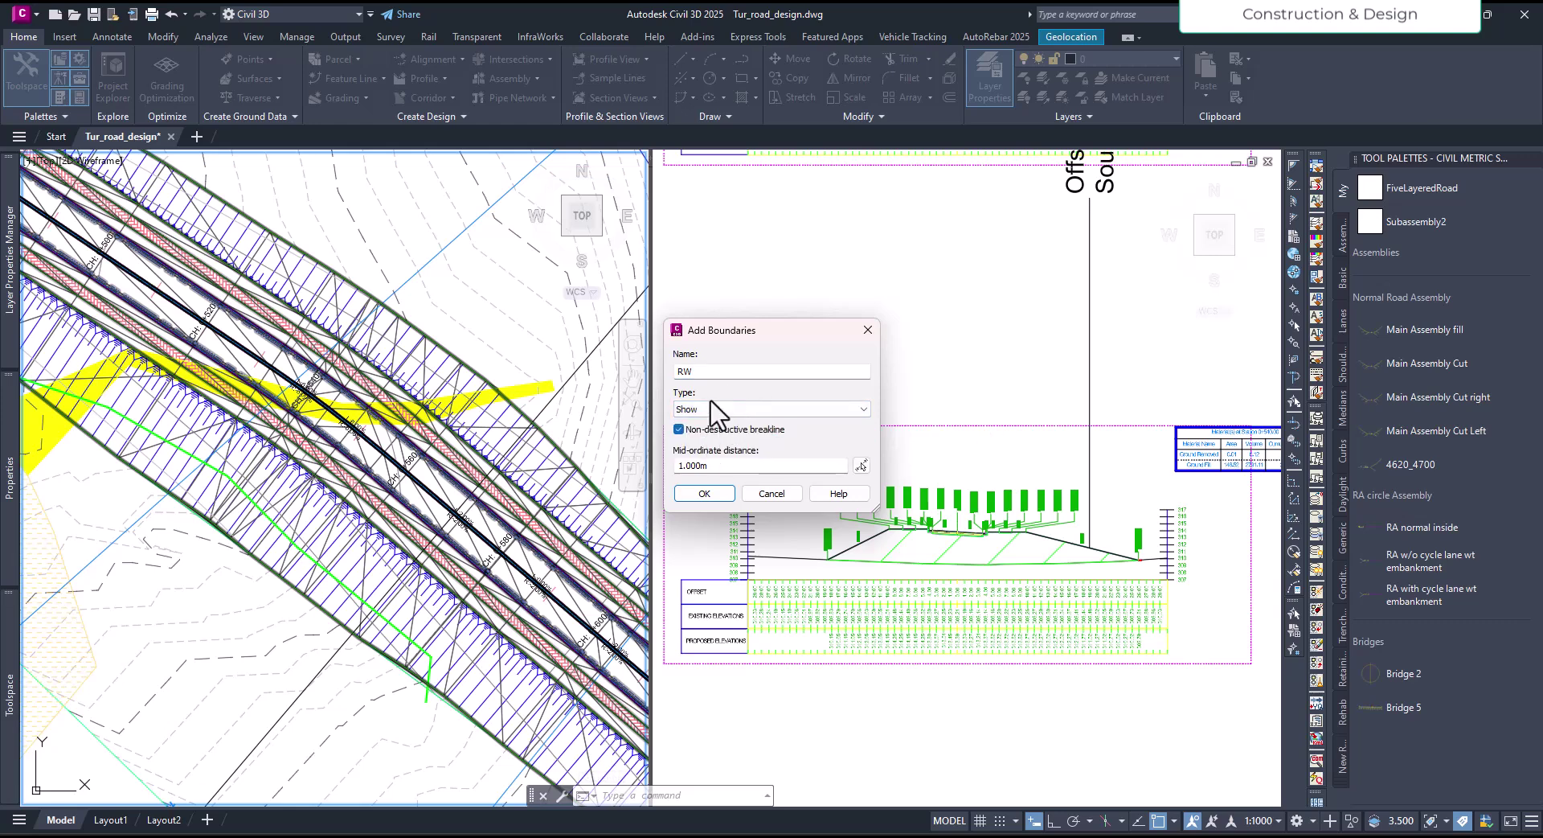
left_click(704, 493)
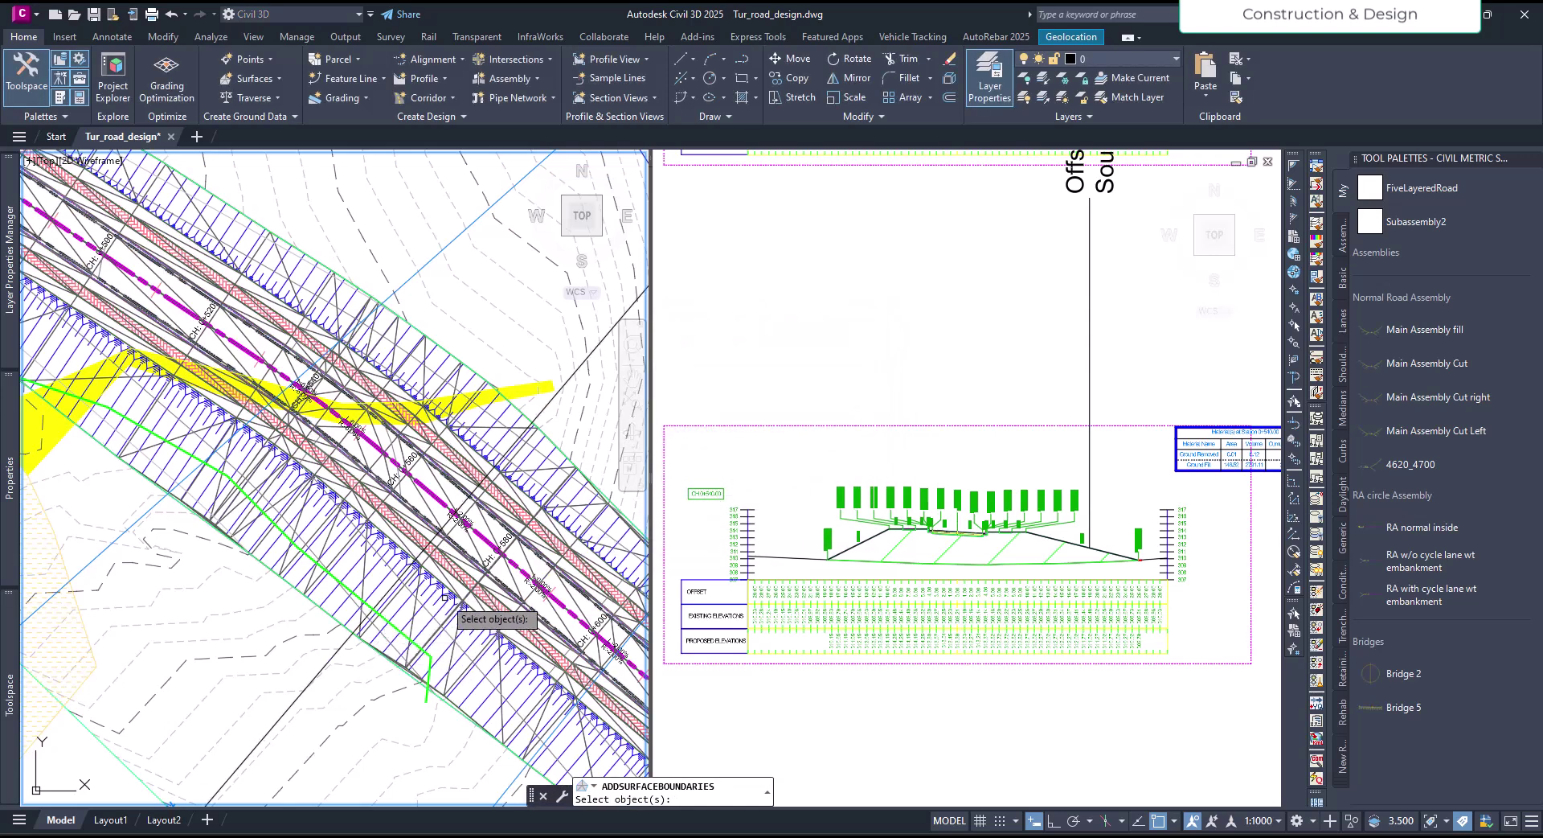
left_click(432, 653)
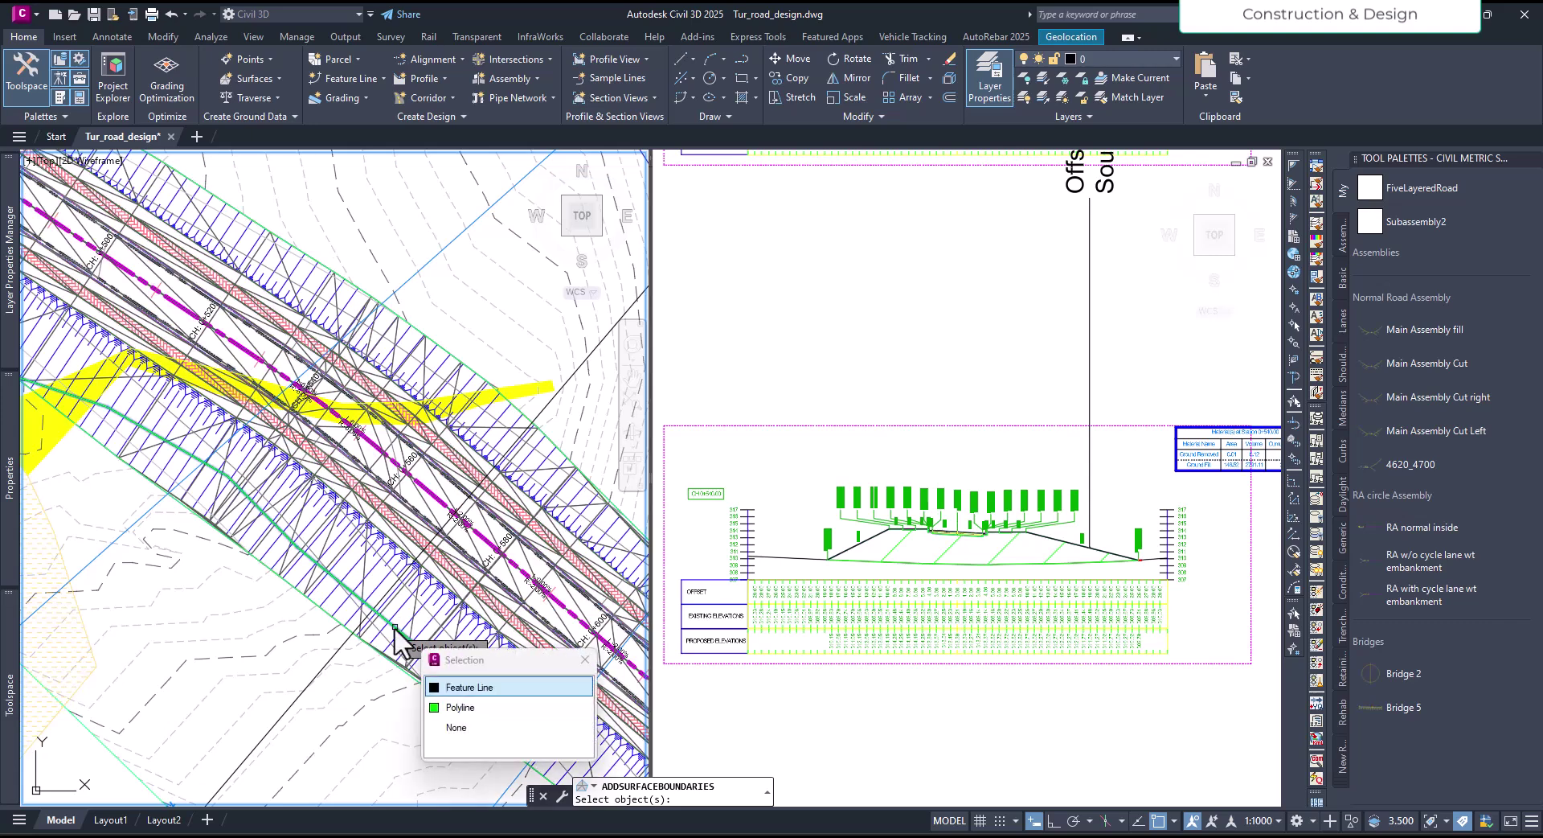
left_click(460, 688)
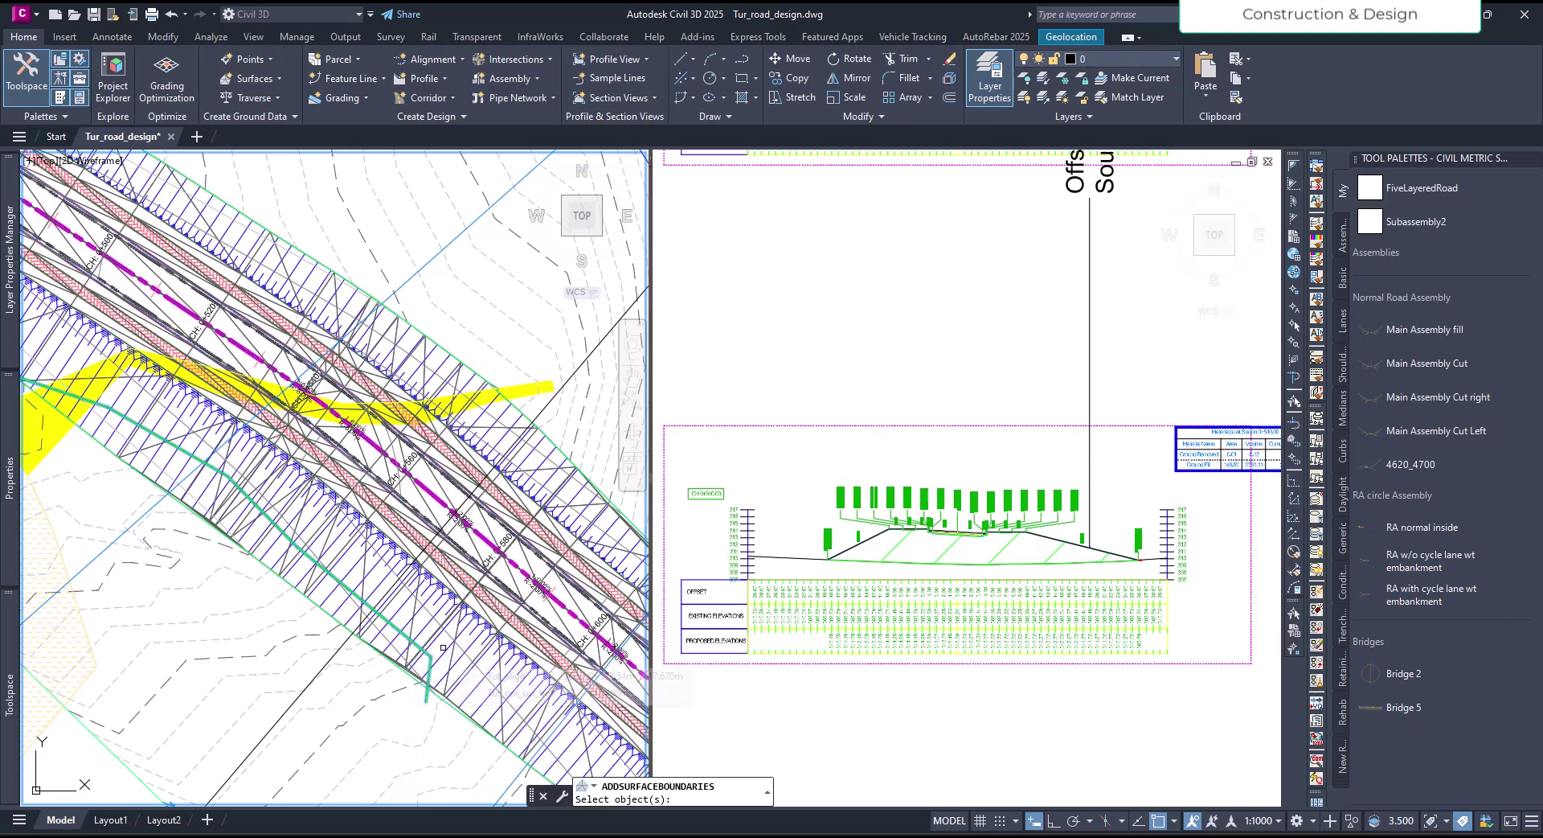
key("Return")
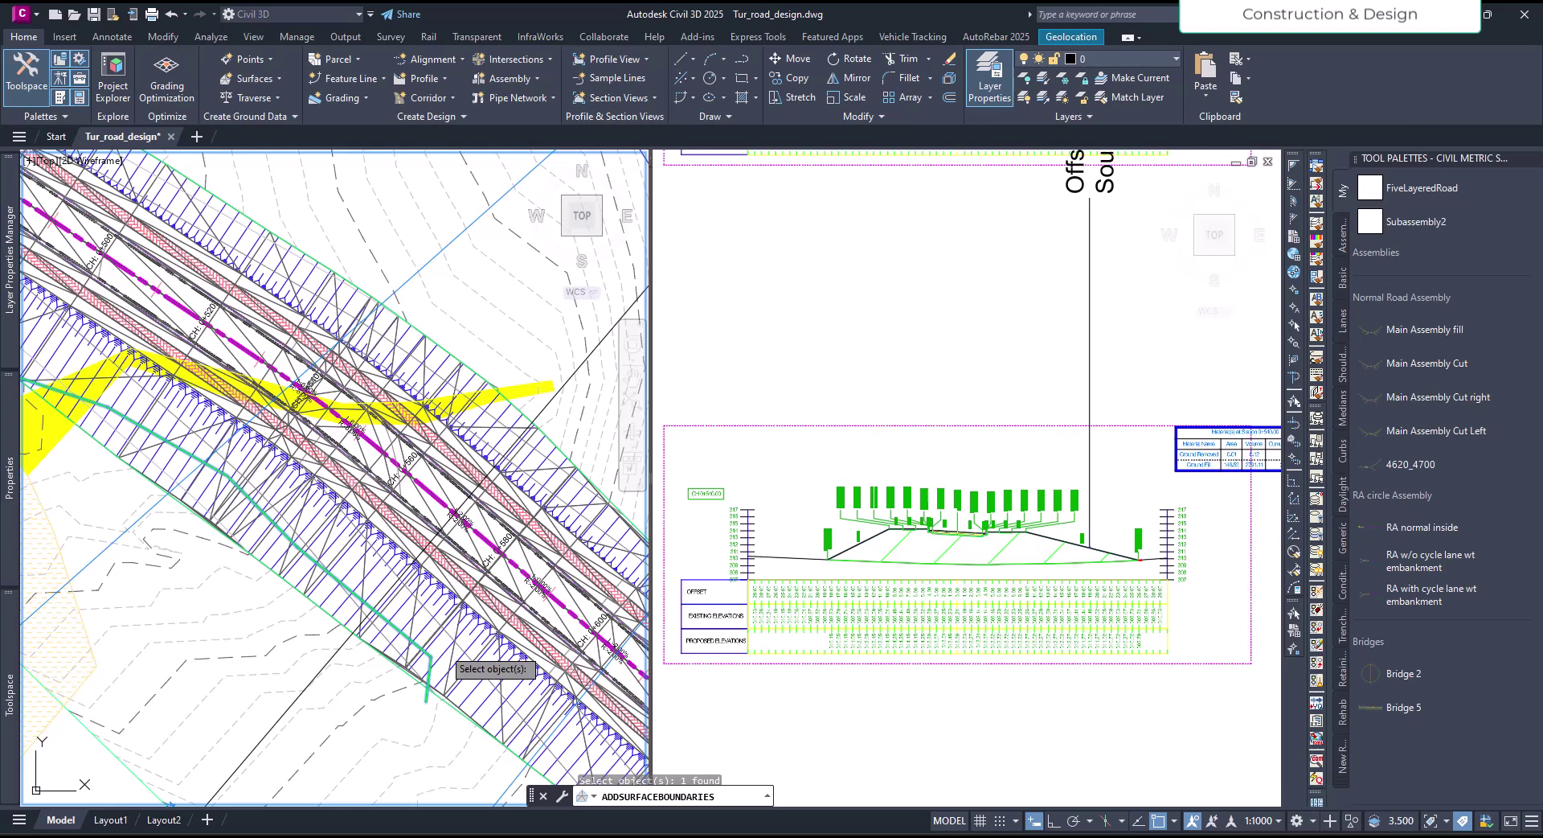
left_click(432, 655)
scroll(430, 647, "up", 3)
scroll(427, 643, "up", 3)
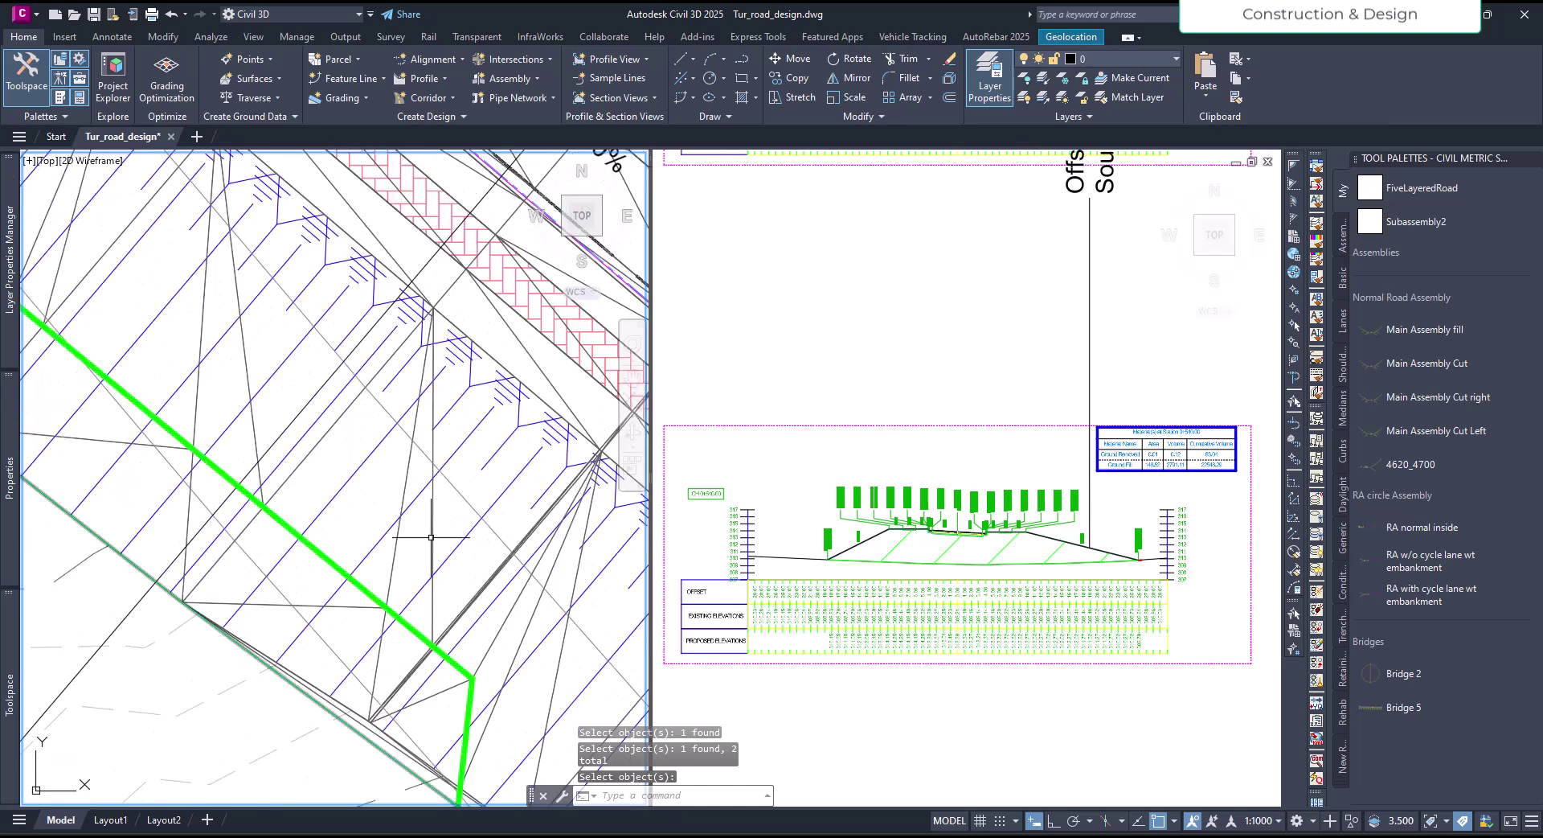
key("Return")
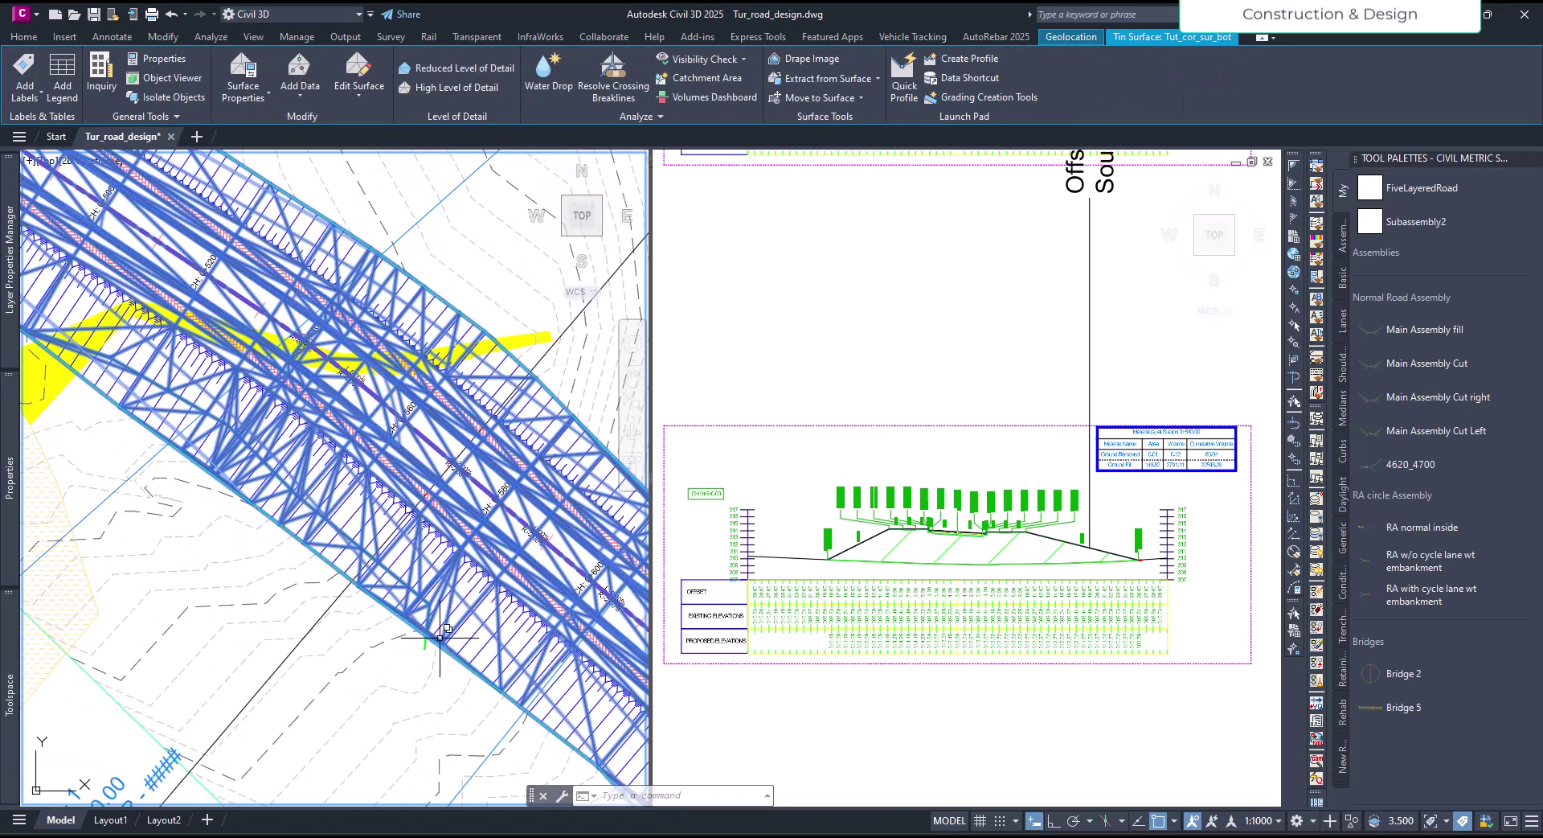
scroll(440, 638, "up", 4)
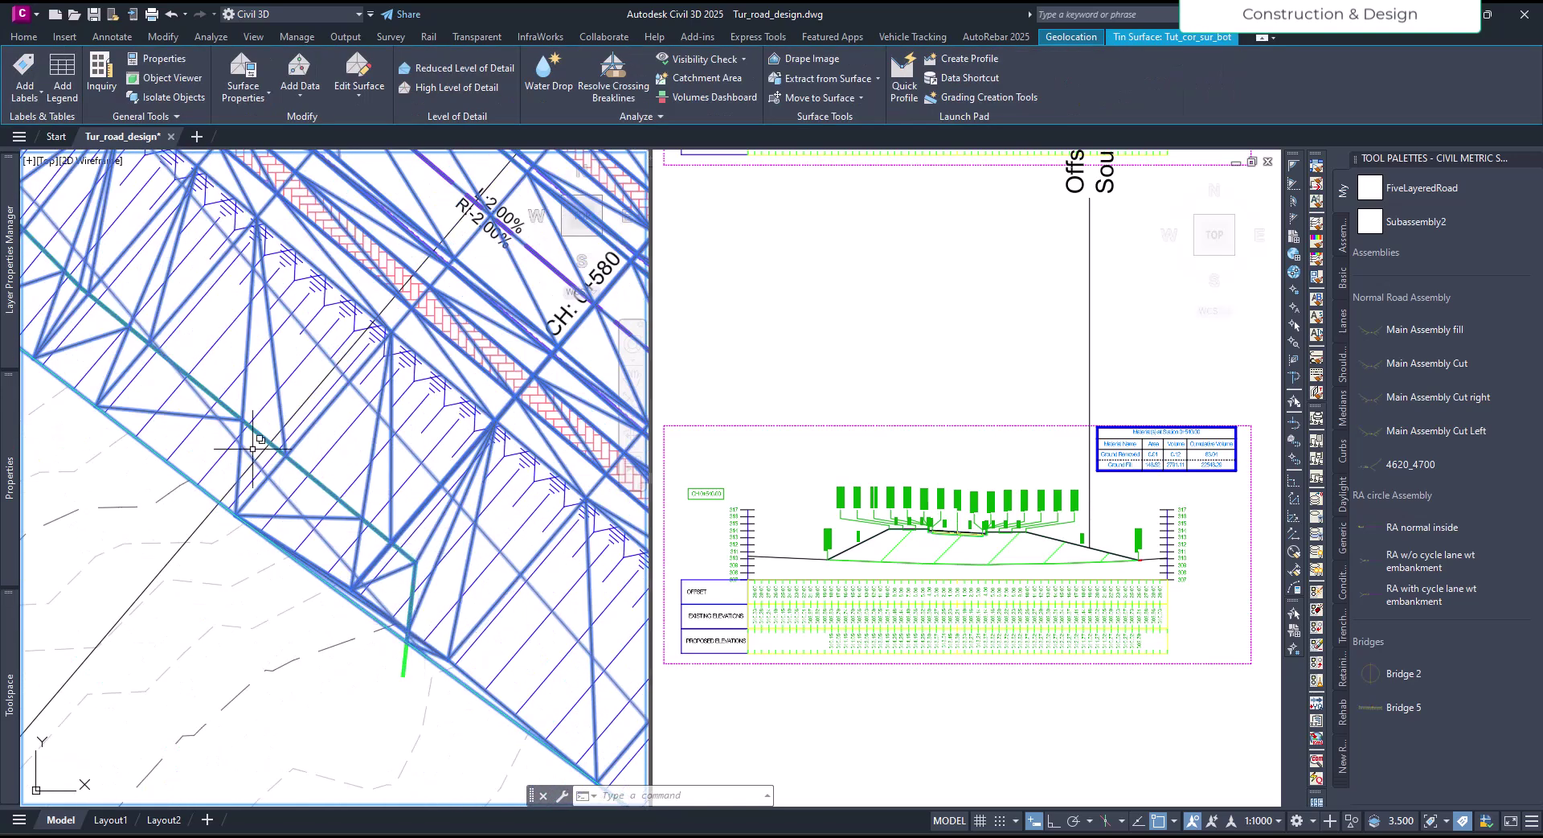
scroll(242, 435, "down", 2)
scroll(209, 418, "down", 2)
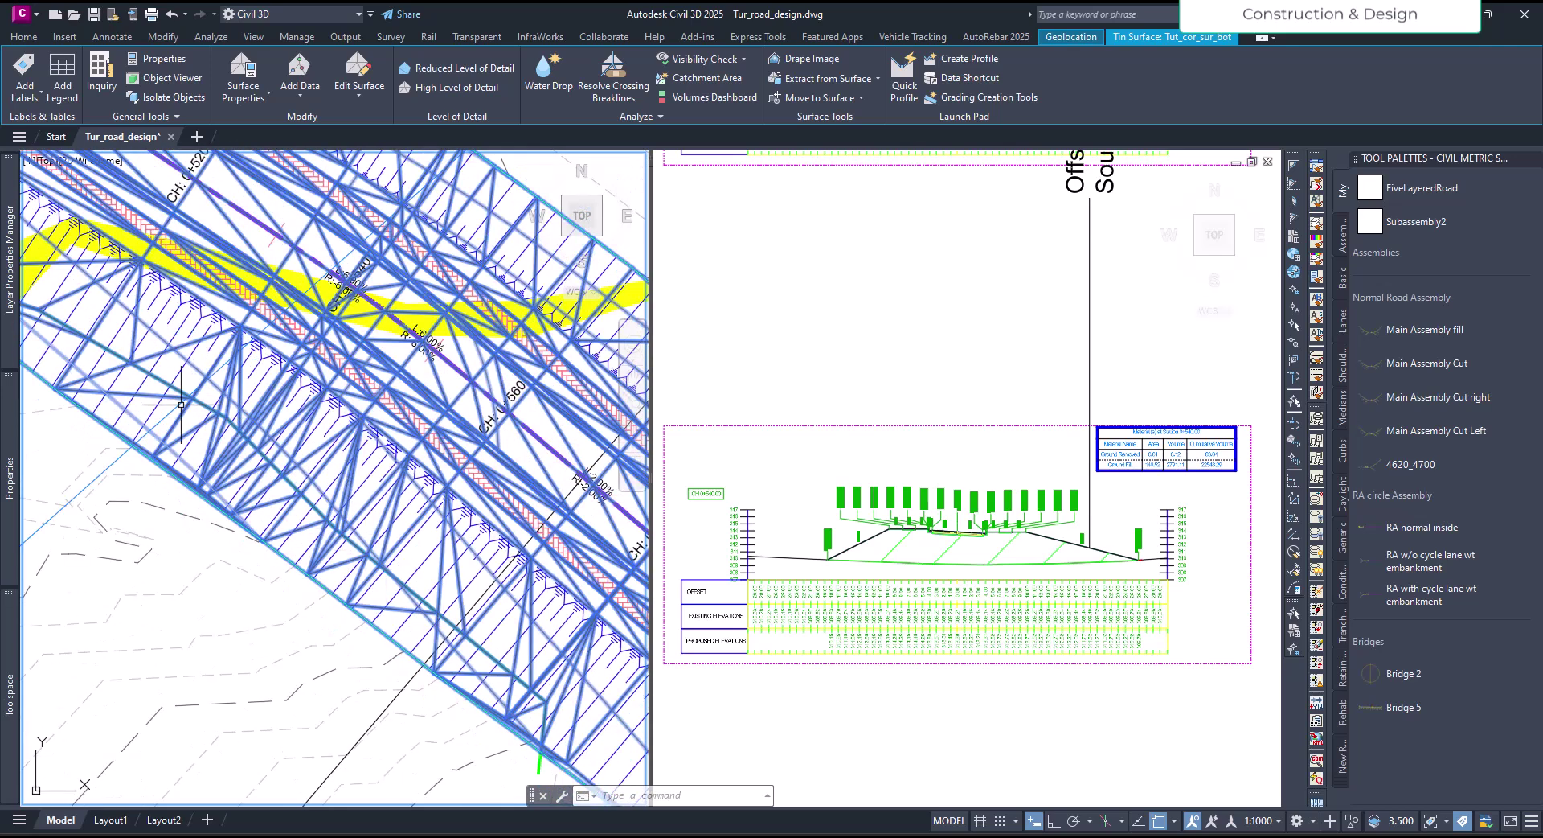
mouse_move(182, 402)
middle_mouse_down()
mouse_move(399, 515)
mouse_move(275, 430)
middle_mouse_up()
middle_click_drag(579, 655, 424, 535)
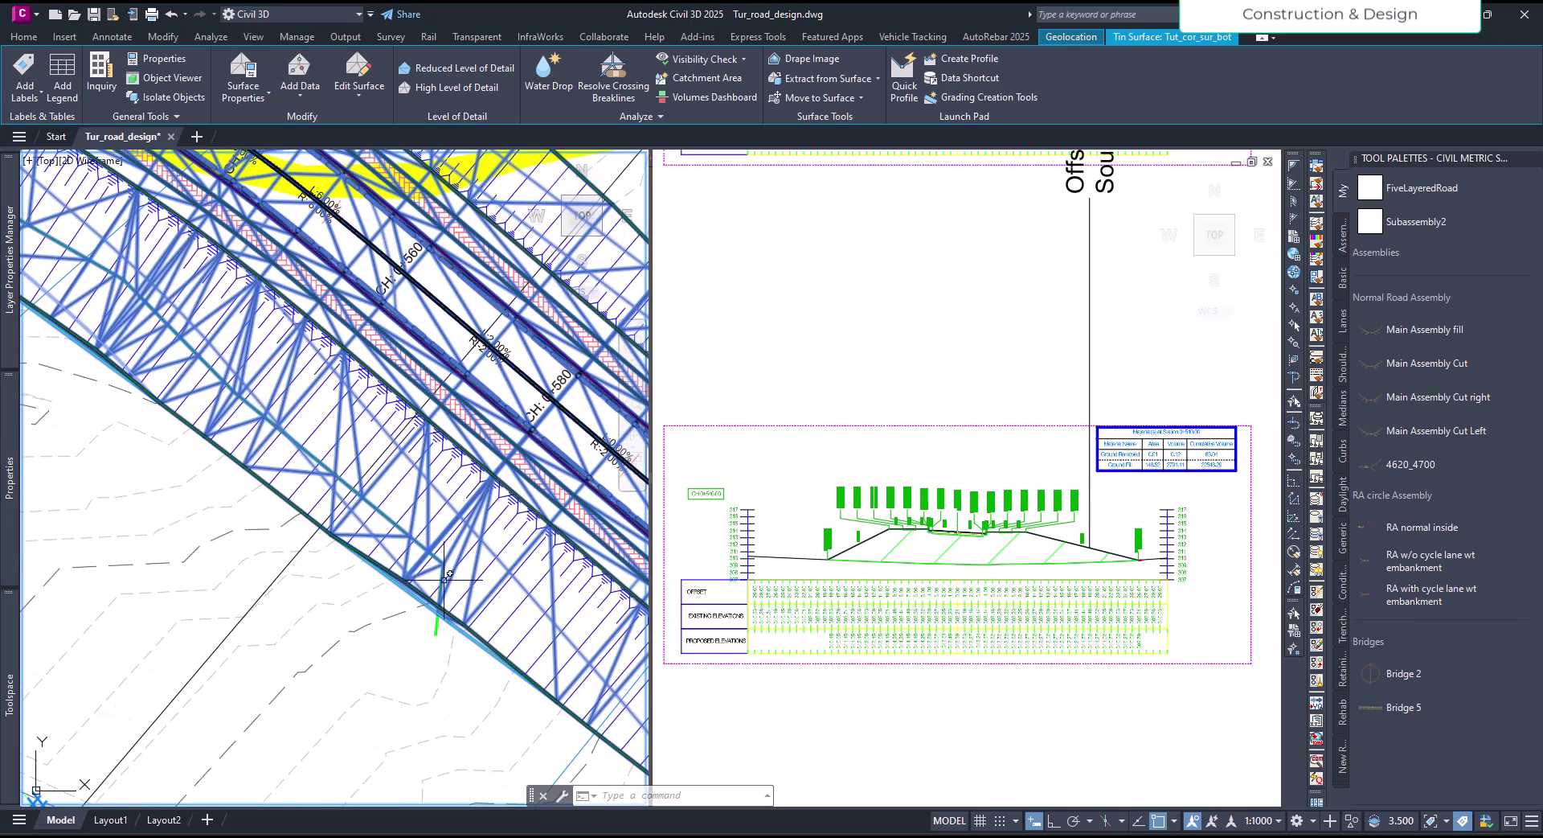
middle_click_drag(477, 615, 508, 640)
key("Escape")
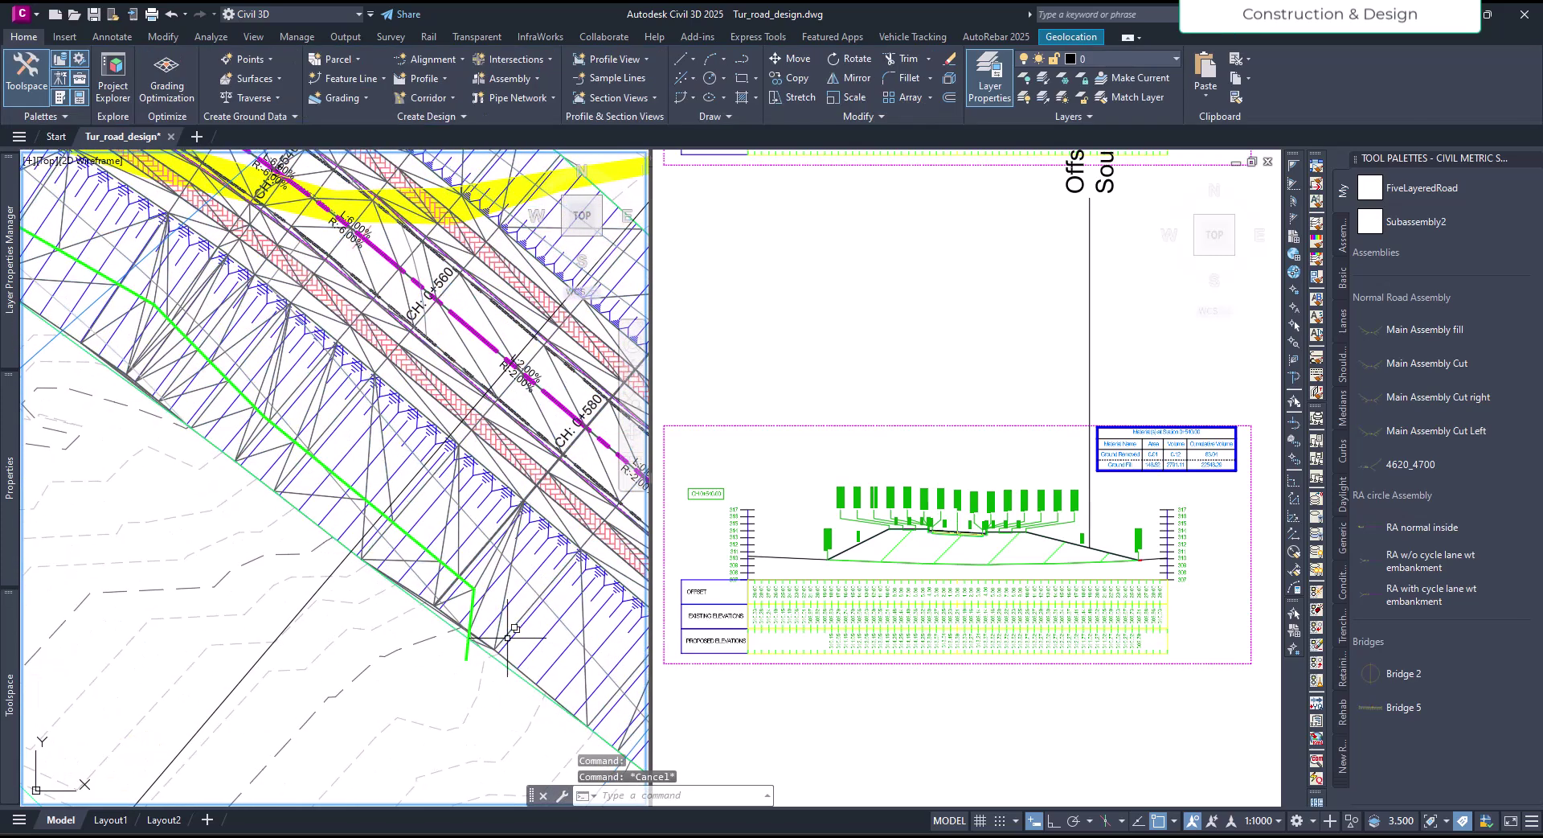
left_click(518, 575)
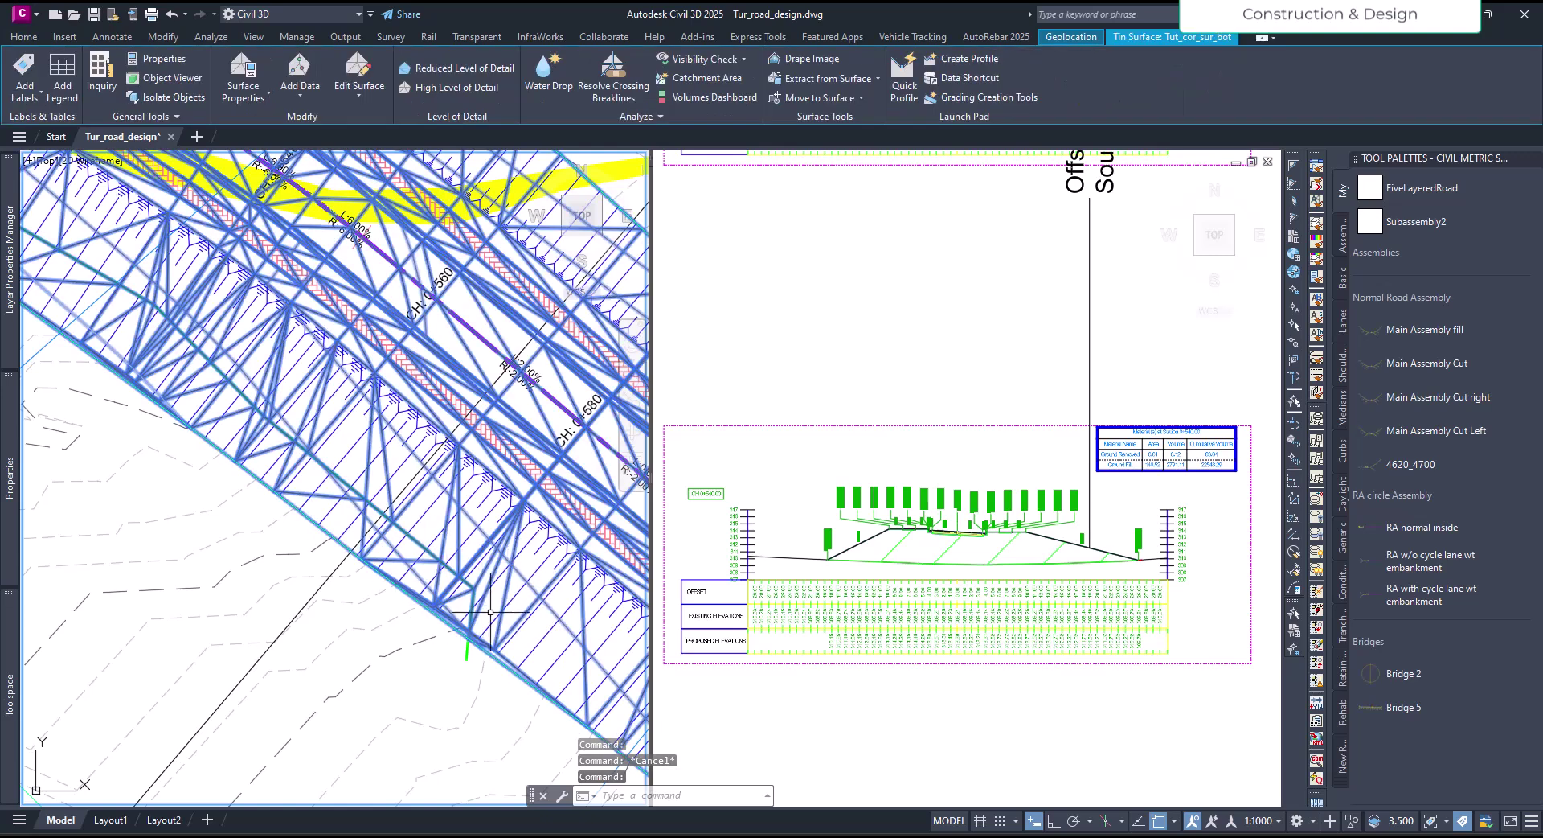
middle_click_drag(463, 551, 442, 646)
key("Escape")
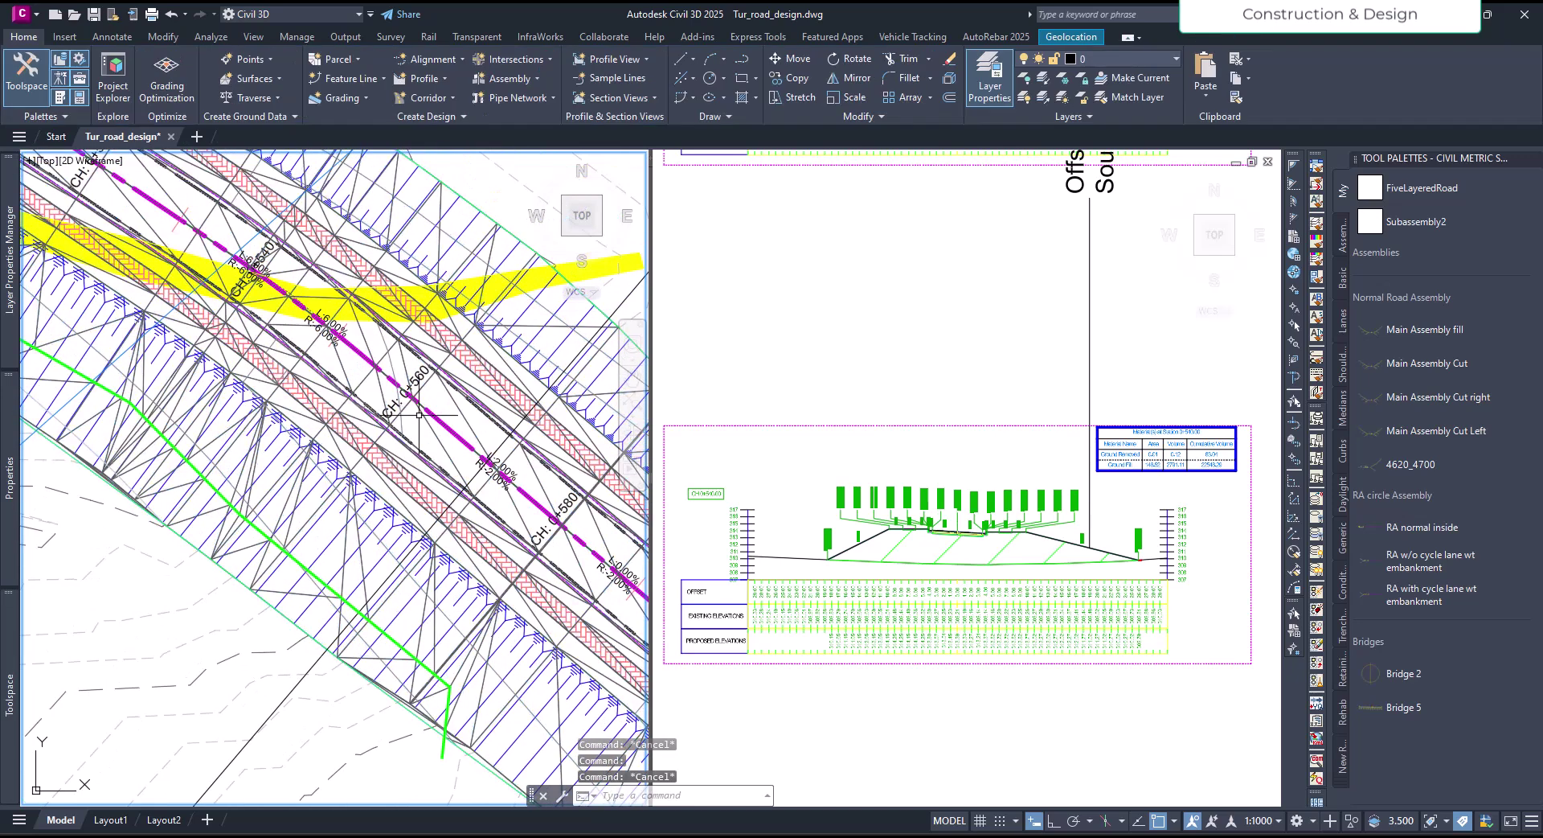
middle_click_drag(275, 269, 371, 365)
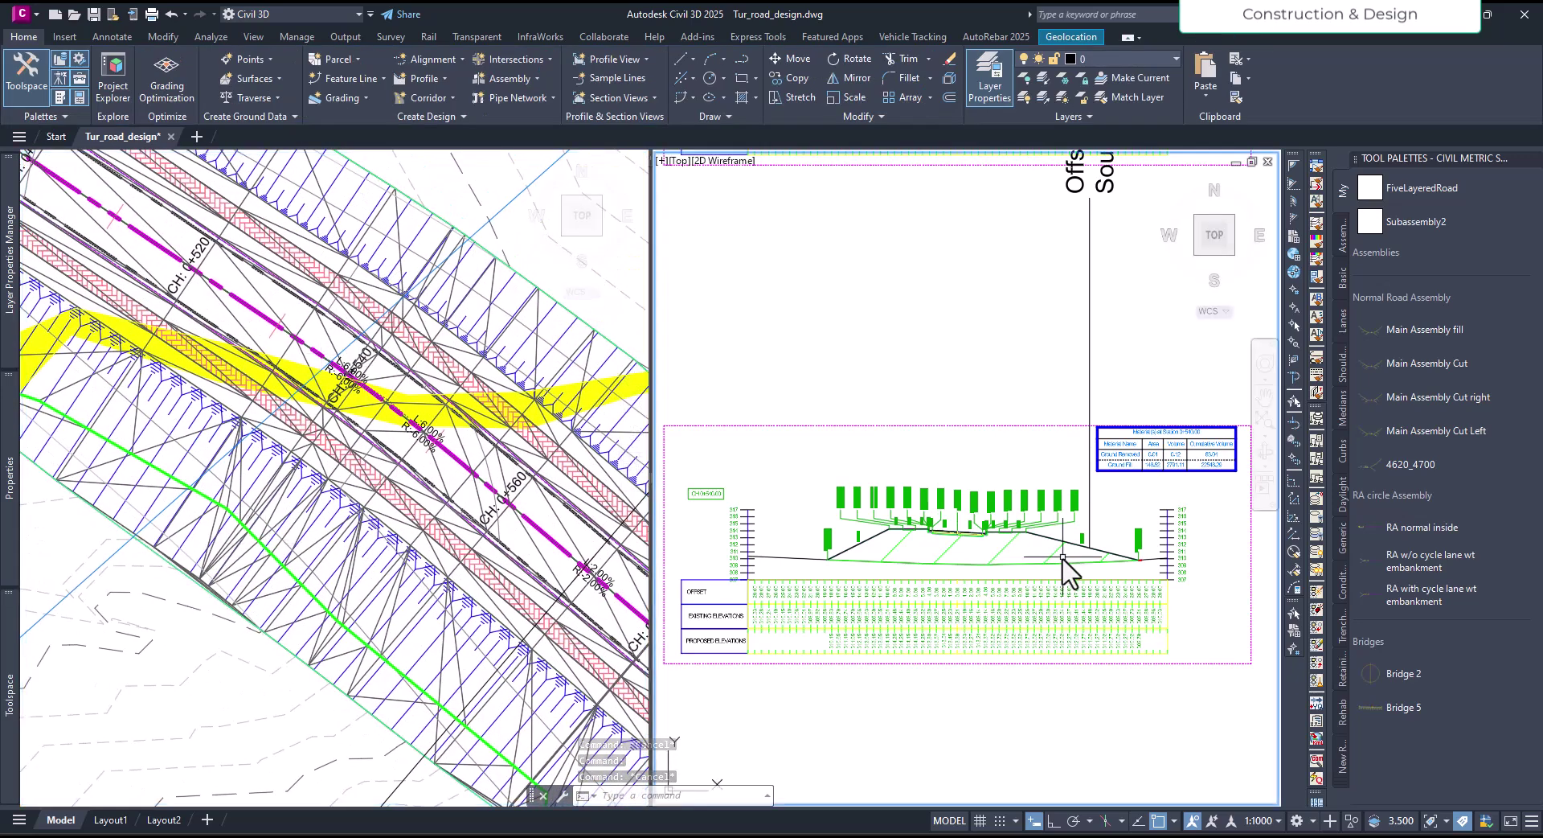
Zoom into the 0+540 section's fill material, then select Tut_cor_sur_bot in plan view.
scroll(1005, 563, "up", 2)
mouse_move(1005, 563)
middle_mouse_down()
mouse_move(1233, 569)
mouse_move(1116, 537)
middle_mouse_up()
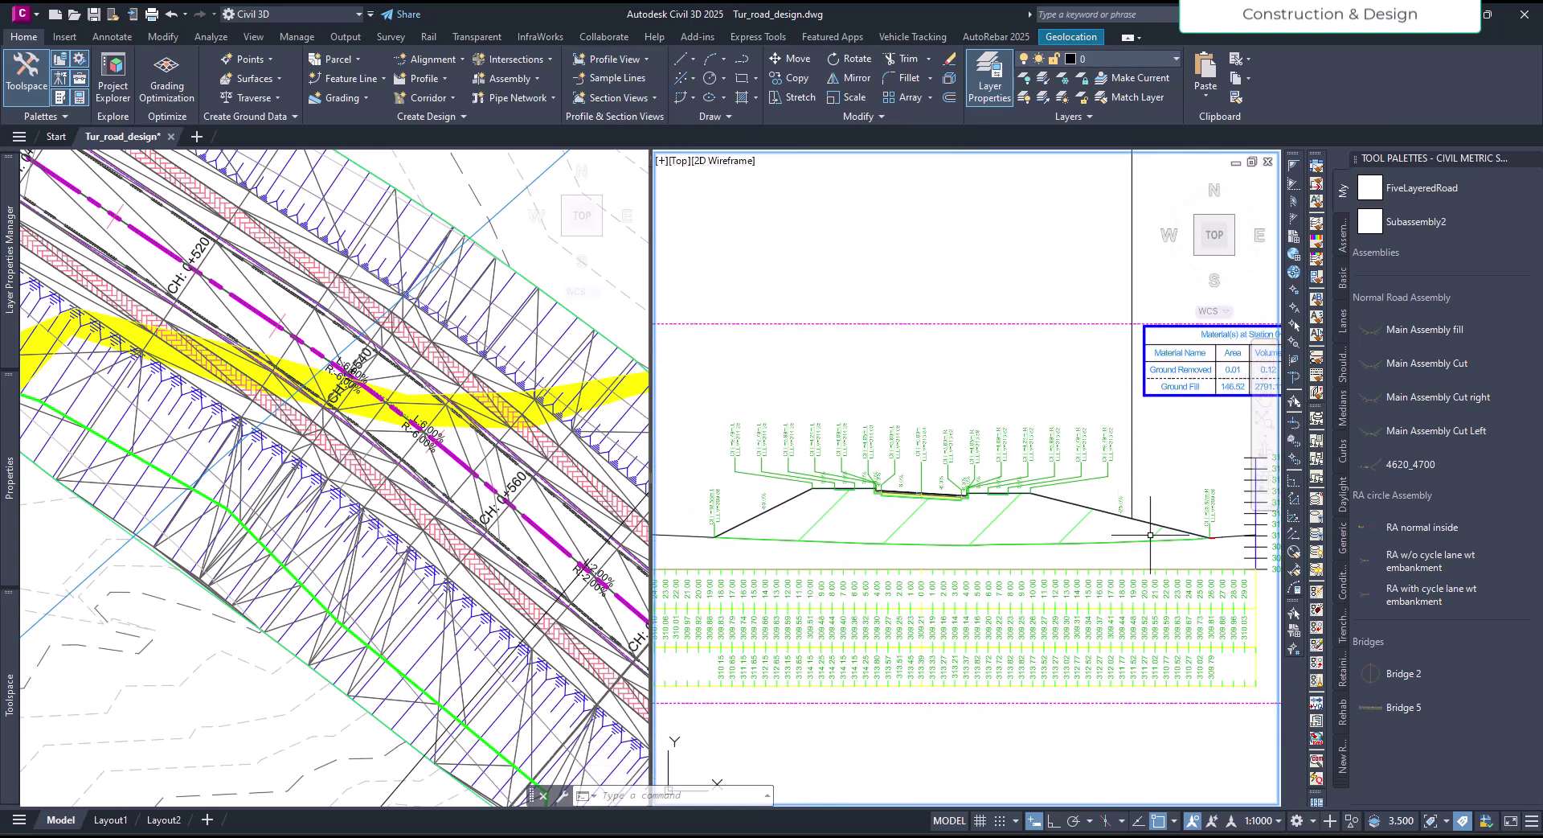
left_click(1159, 532)
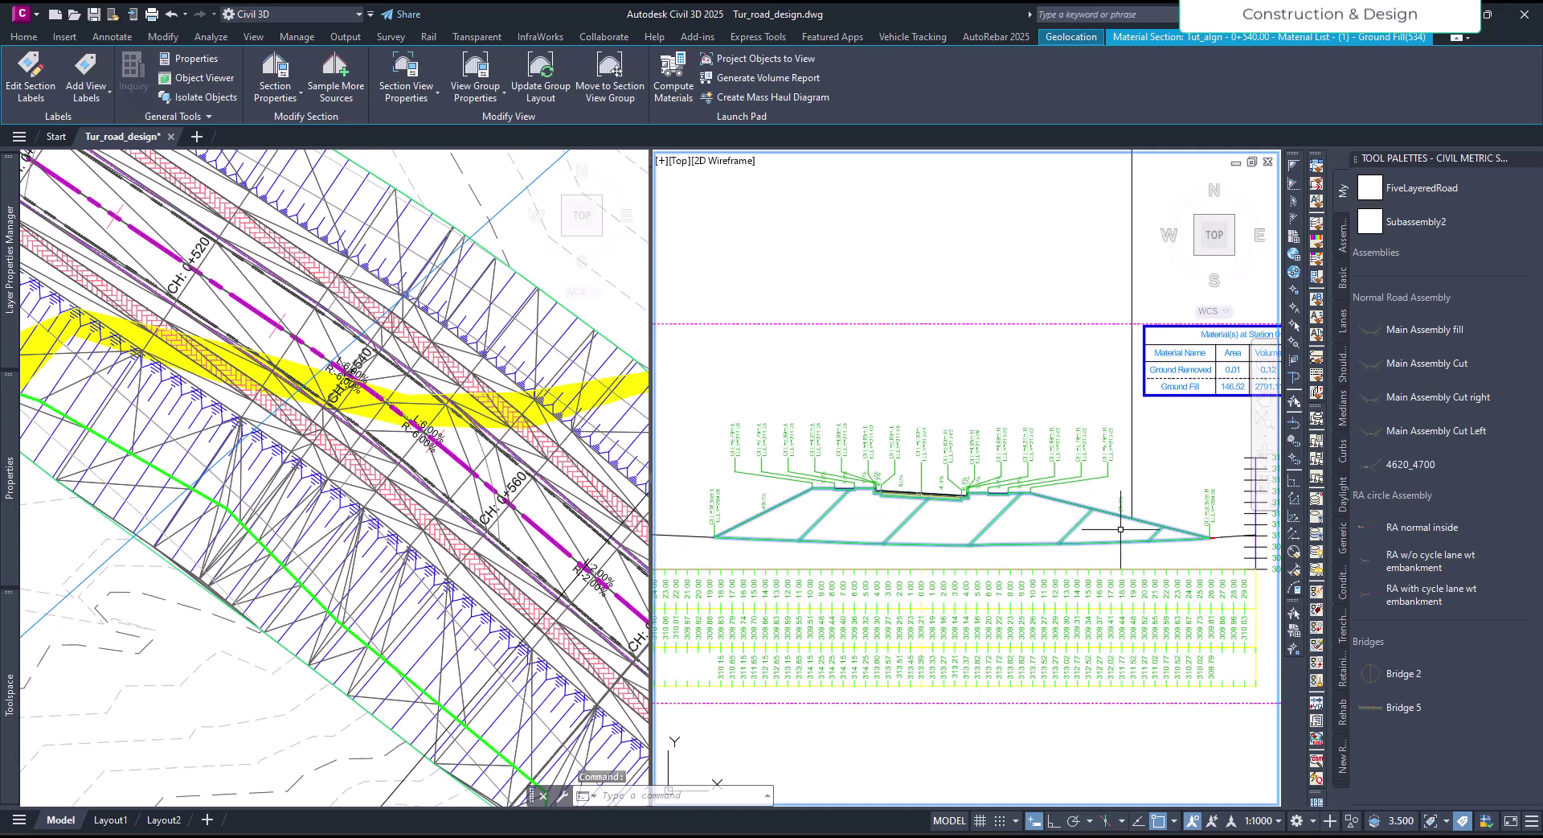
left_click(282, 645)
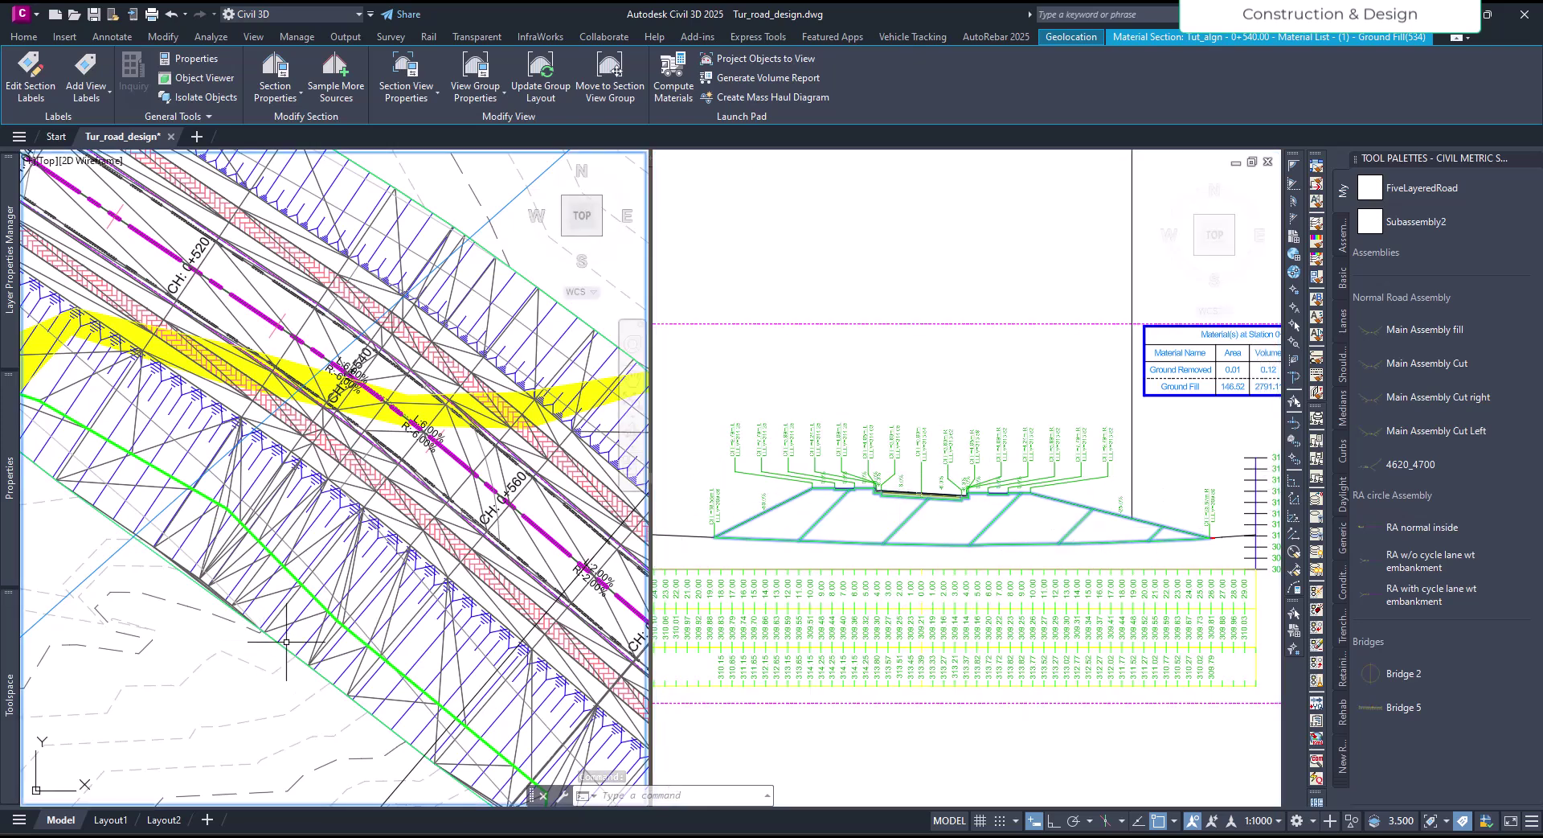
key("Escape")
left_click(349, 585)
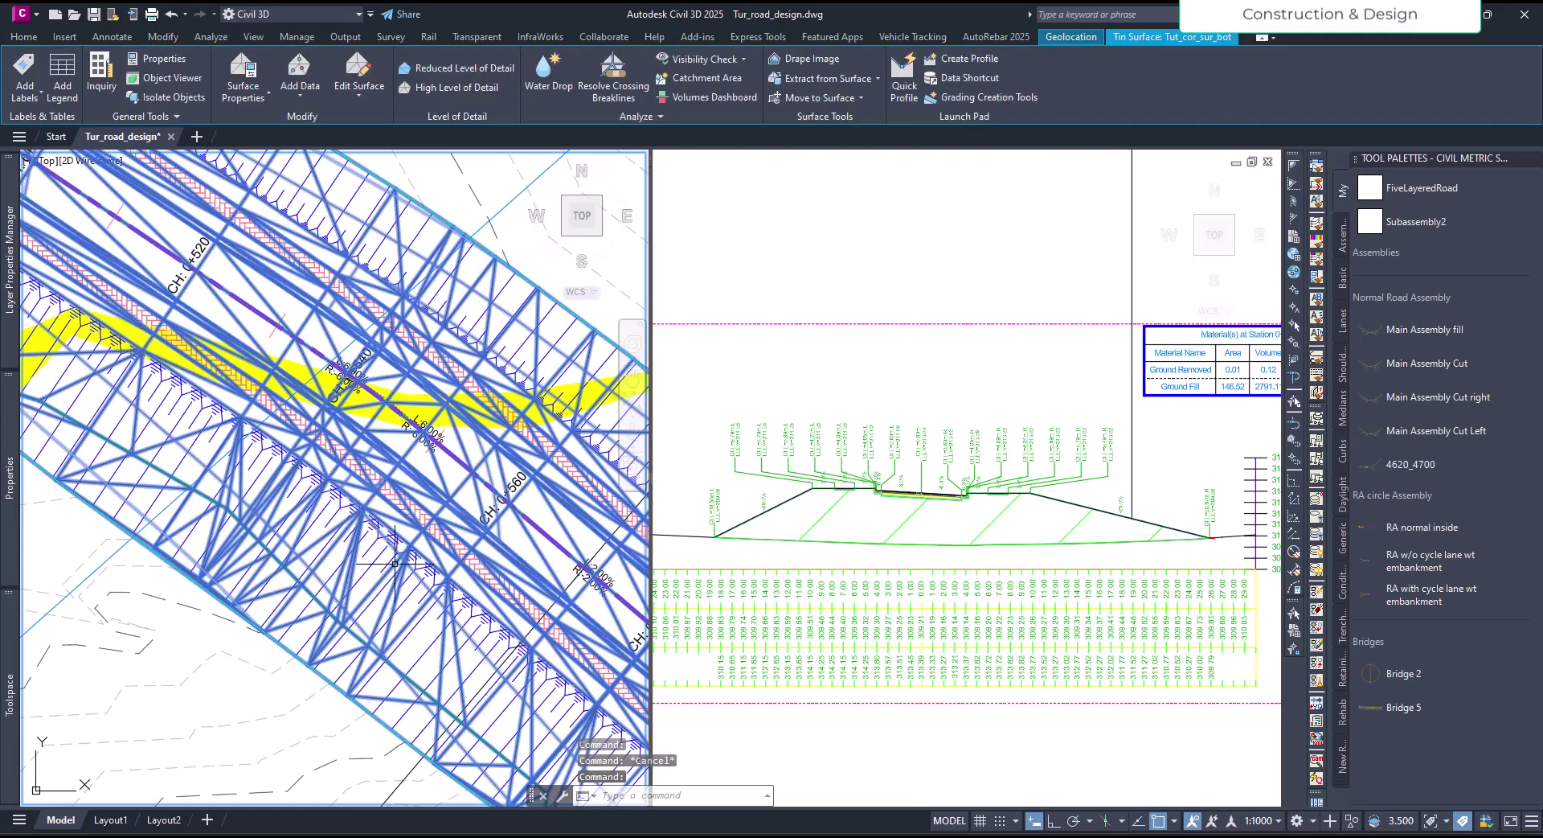
Delete Line: crossing-select and delete 43 edges beyond the green line, Ground Fill now 139.13.
left_click(344, 94)
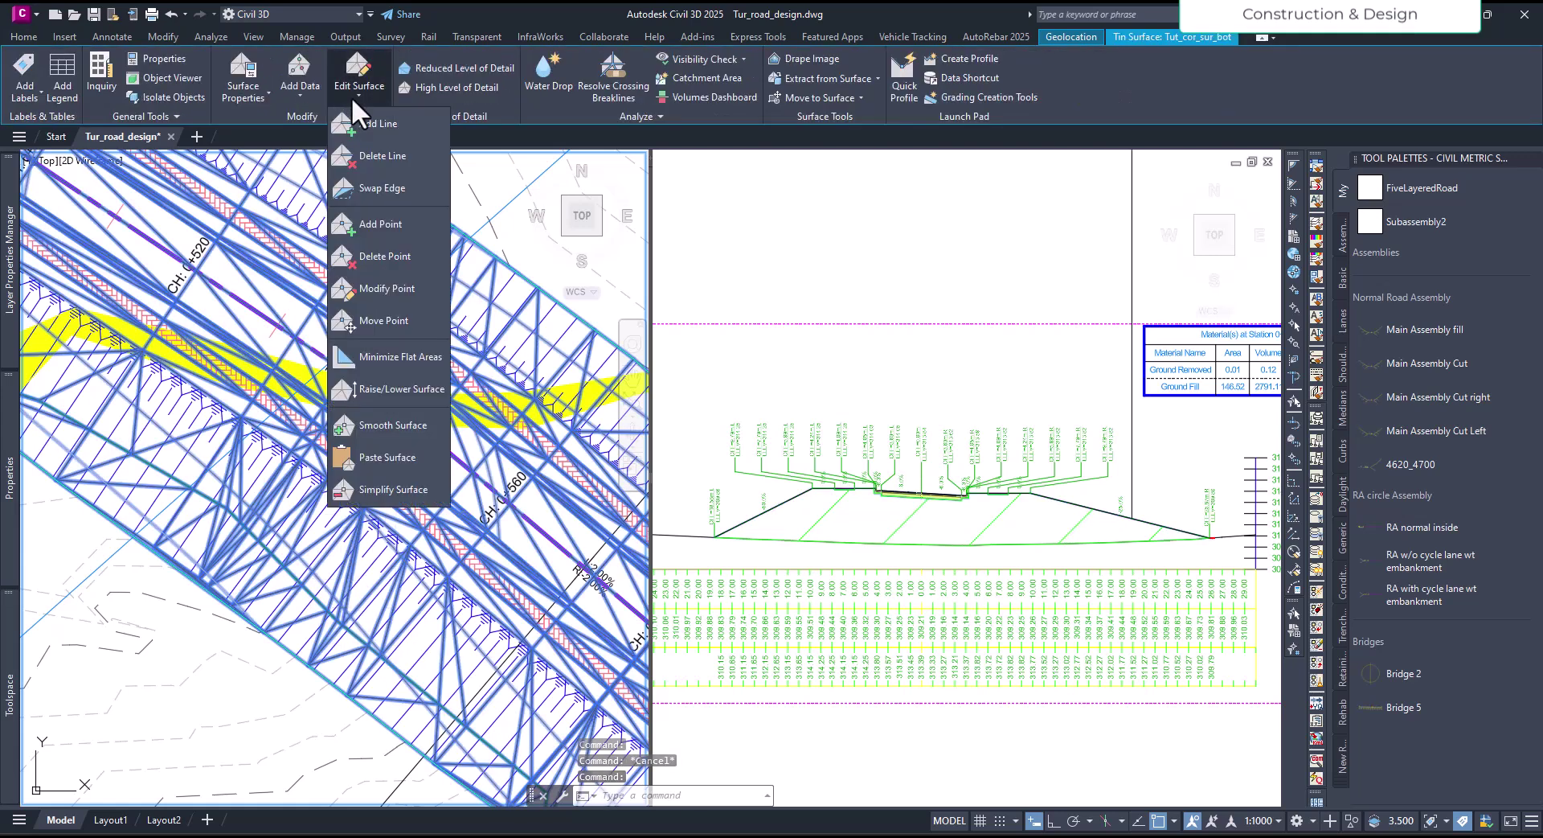
left_click(382, 153)
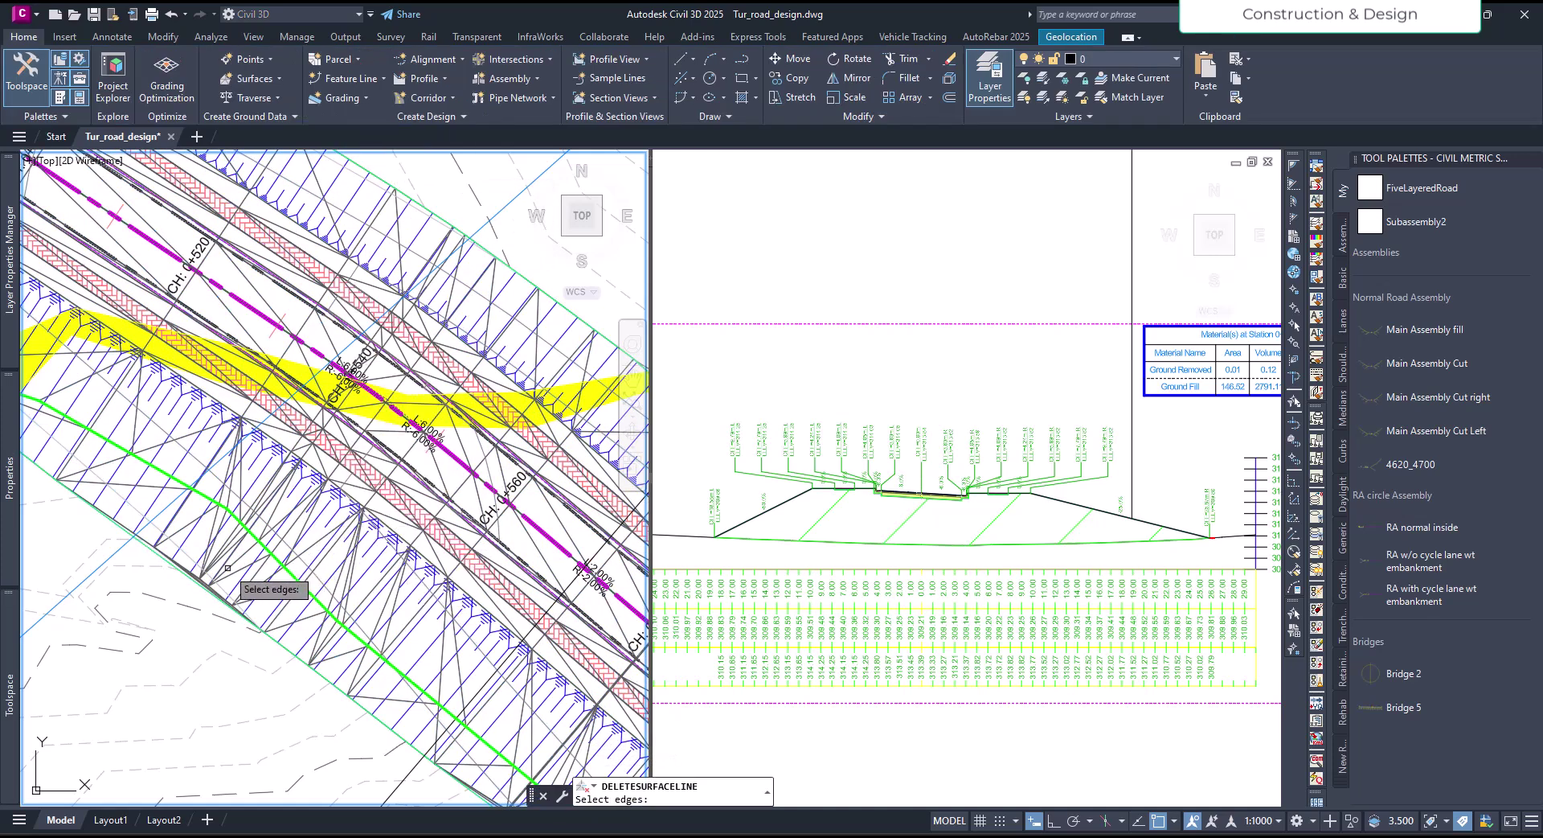
scroll(227, 567, "up", 2)
left_click(241, 647)
left_click_drag(330, 667, 156, 526)
scroll(164, 531, "down", 2)
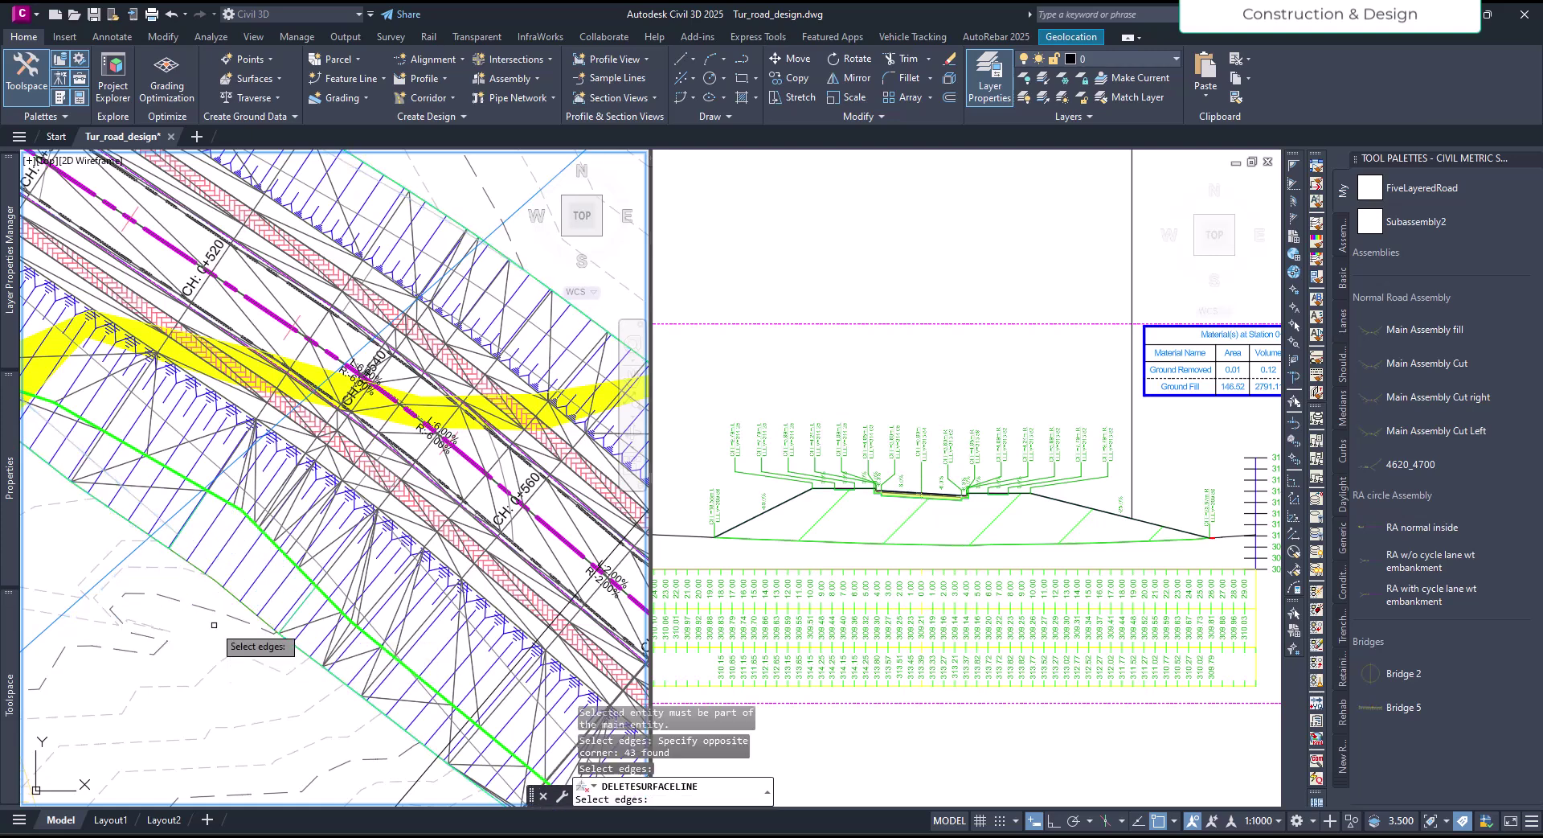
key("Return")
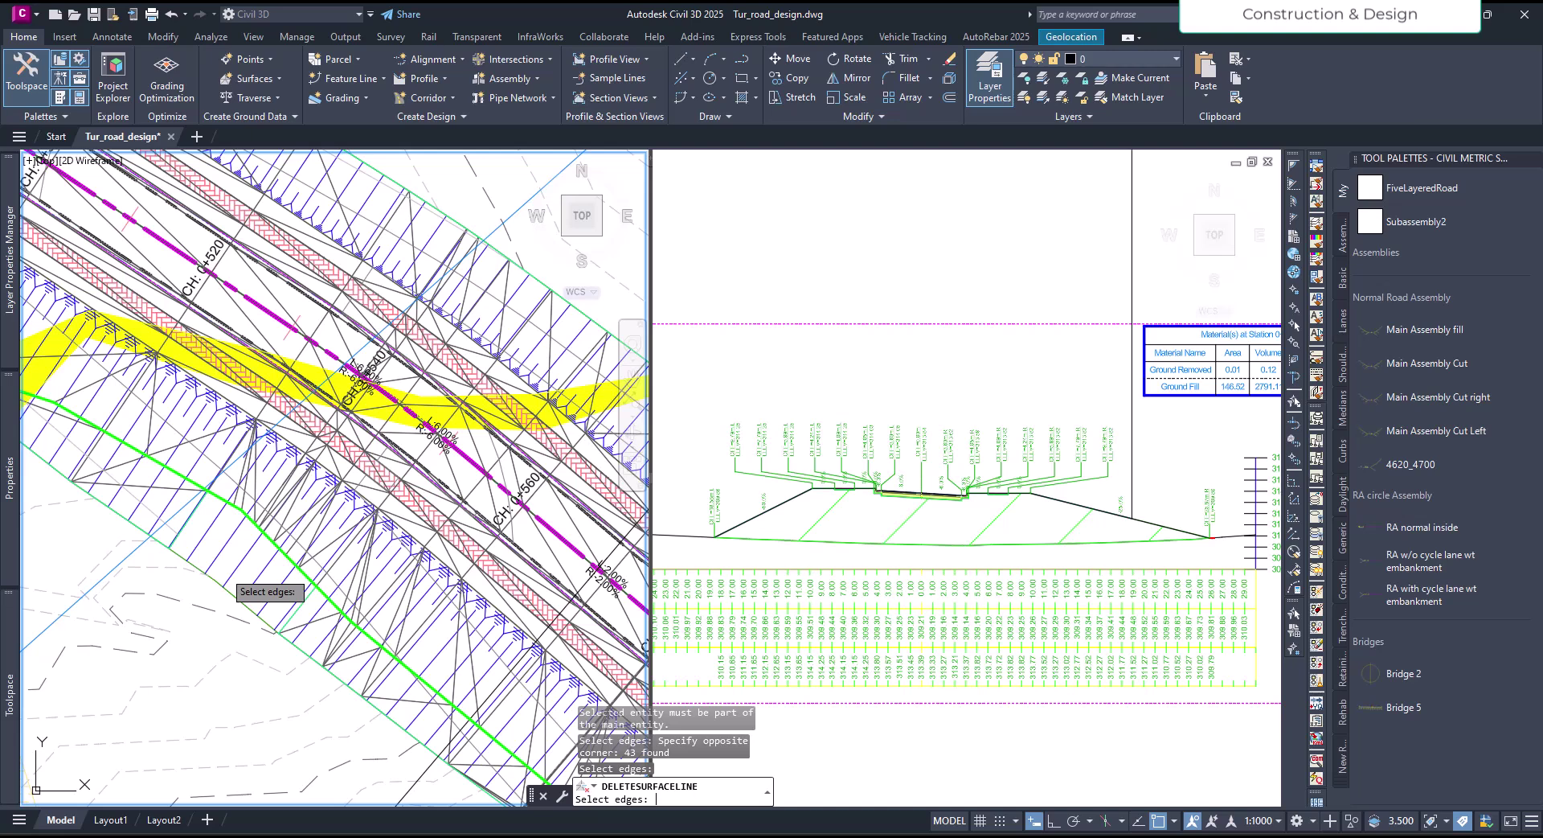
key("Return")
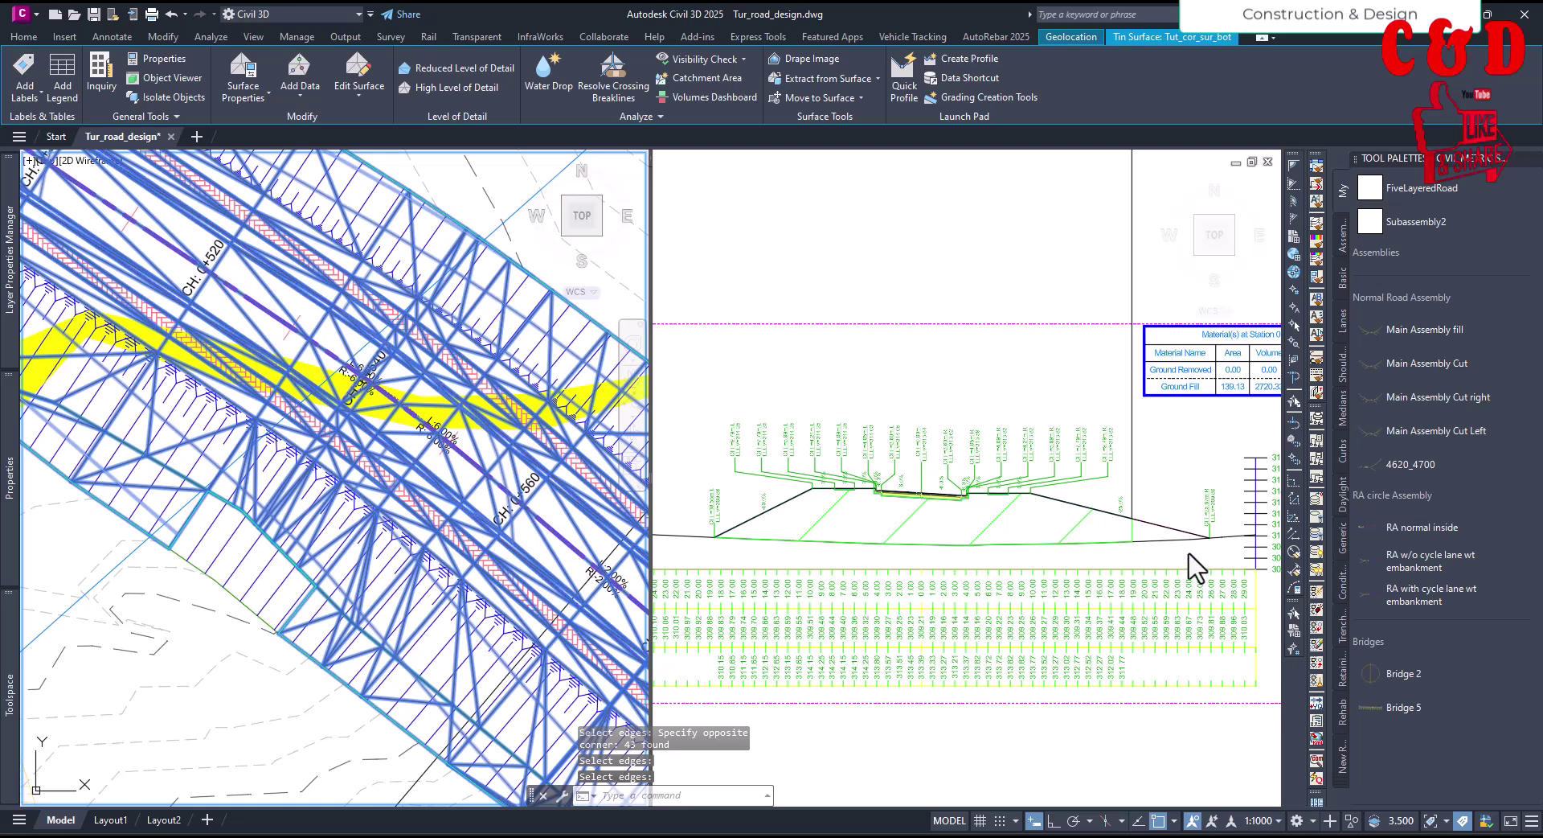
left_click(1162, 494)
key("Return")
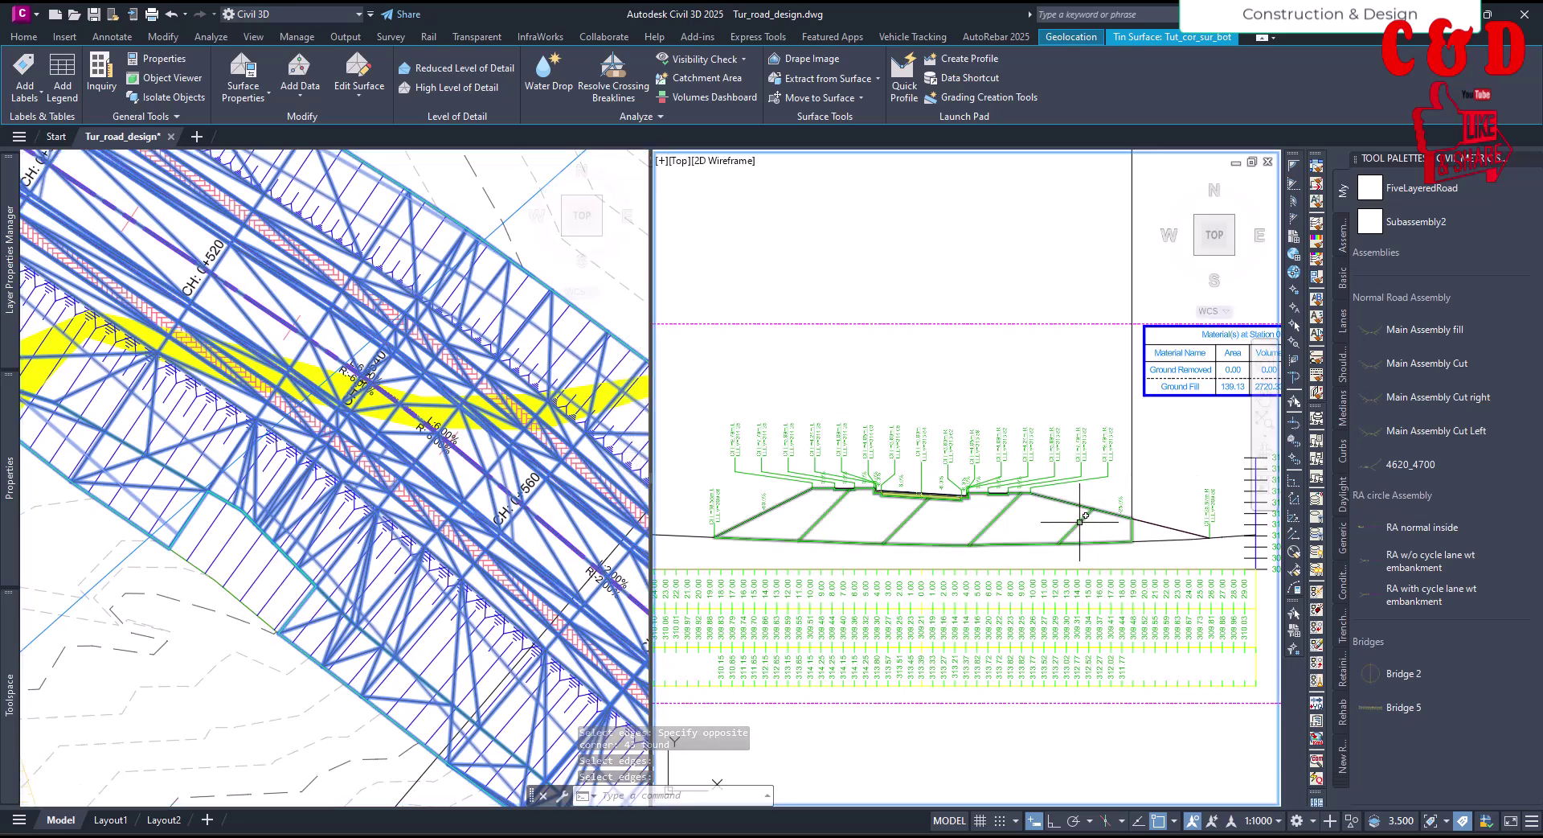
left_click(1093, 539)
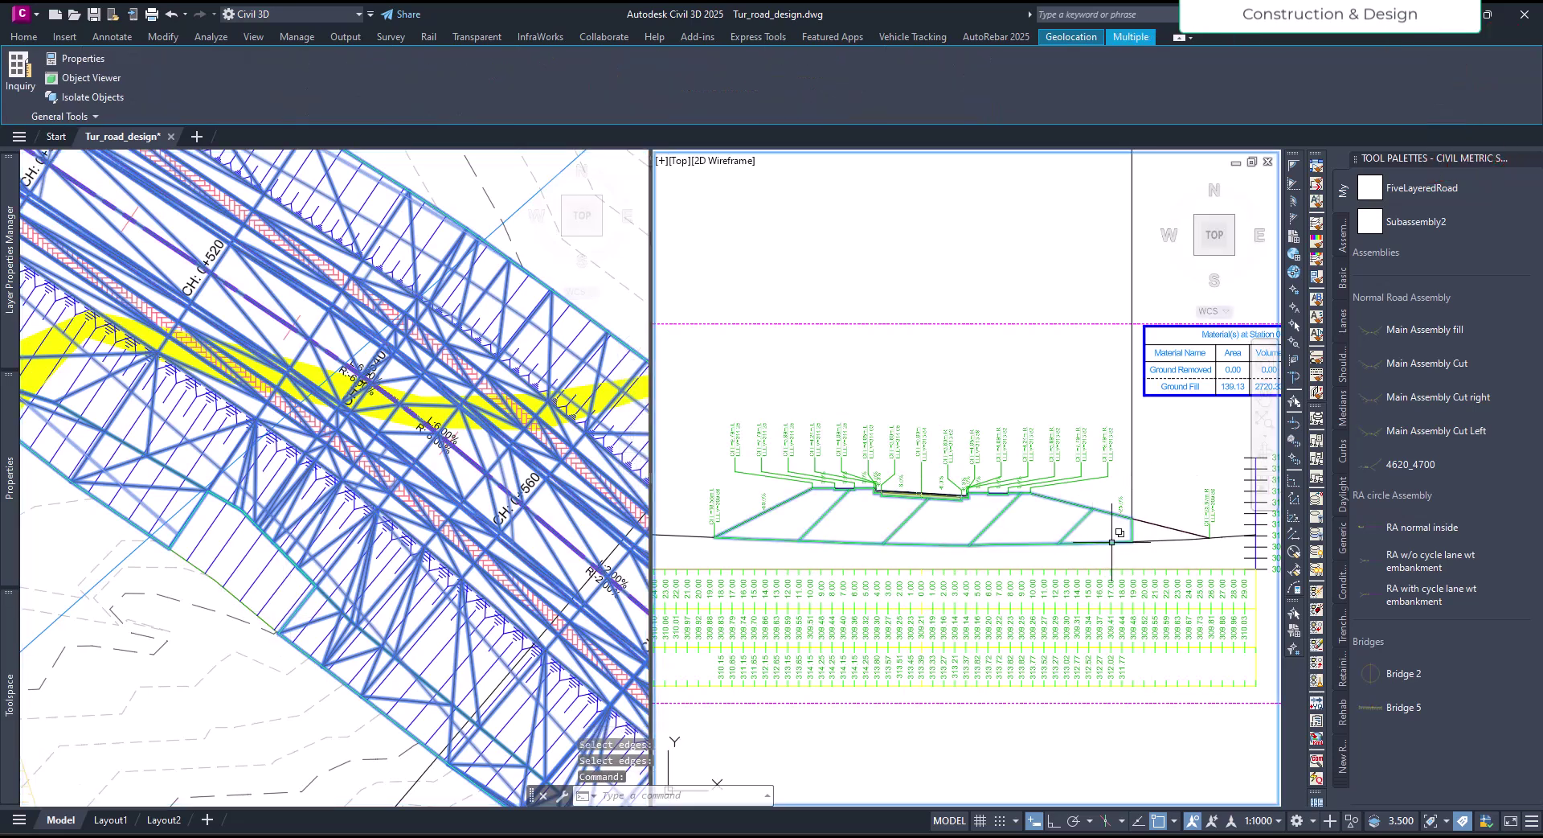
scroll(1114, 522, "up", 3)
scroll(1112, 458, "up", 3)
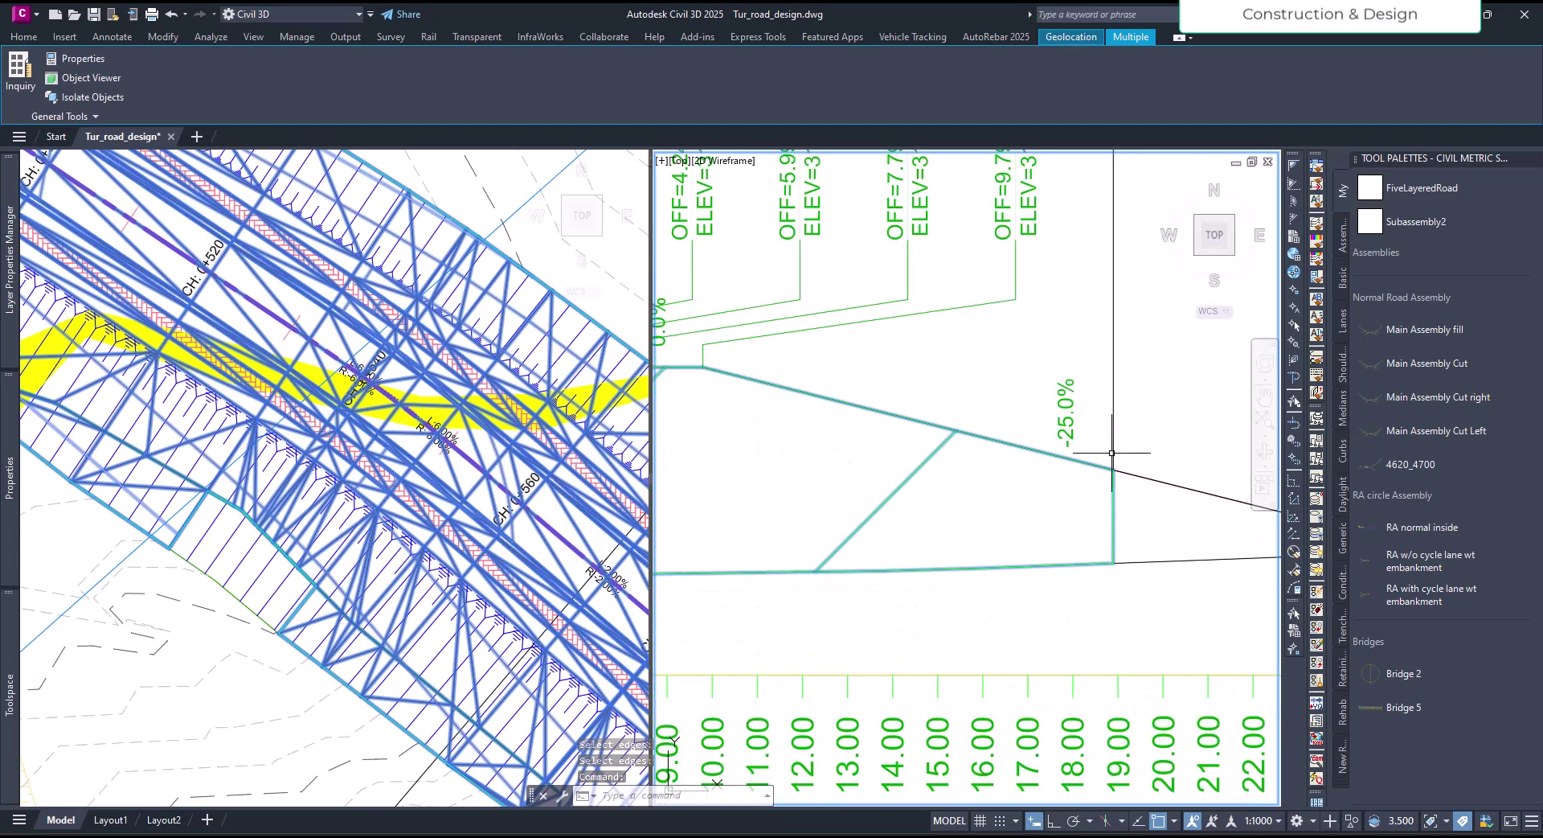
scroll(1115, 563, "down", 5)
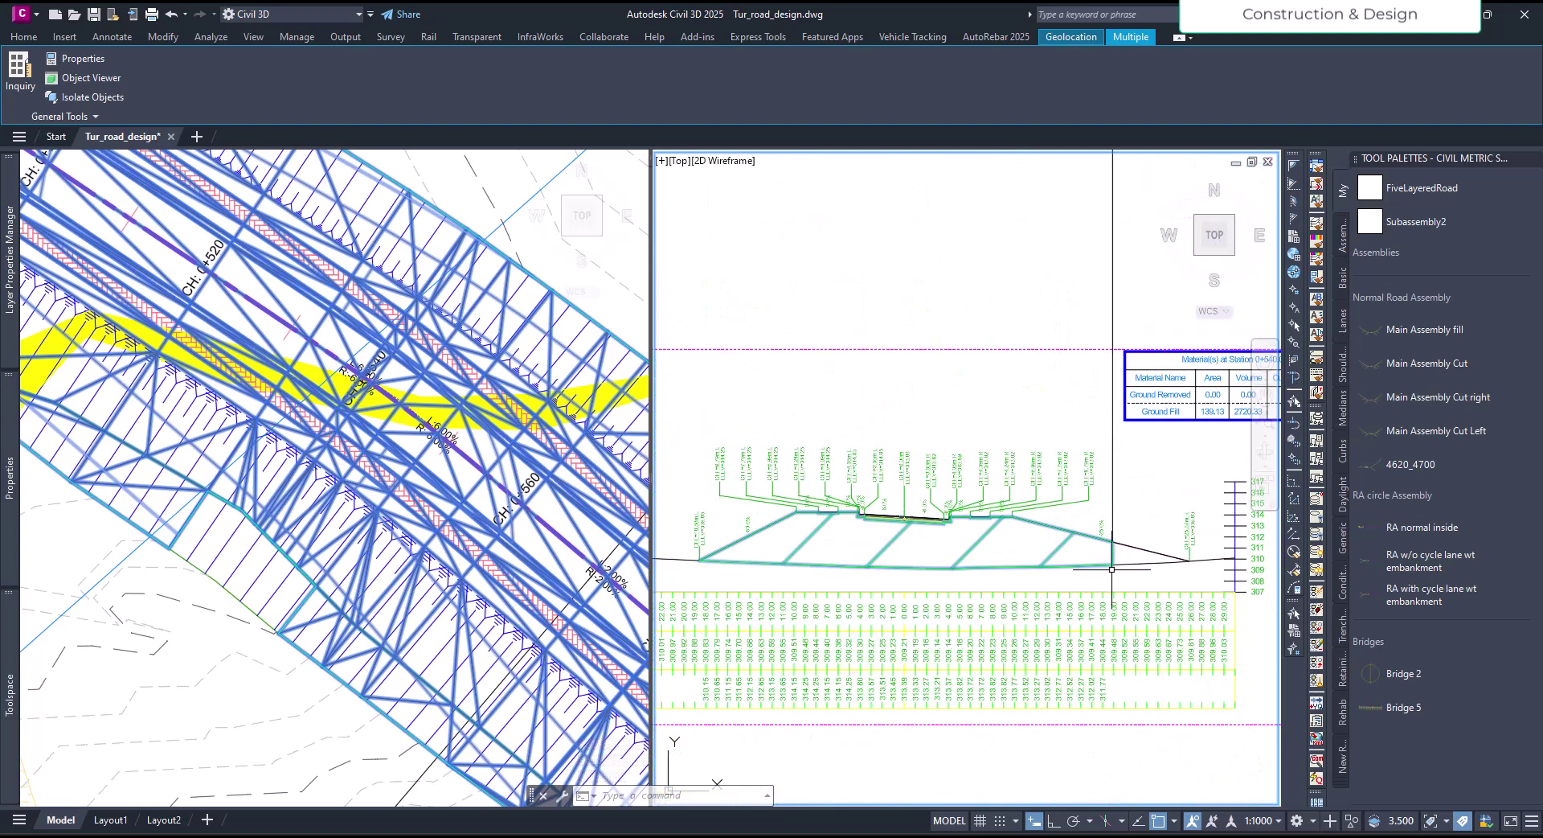
middle_click_drag(1111, 569, 1128, 573)
middle_click_drag(1215, 503, 1036, 529)
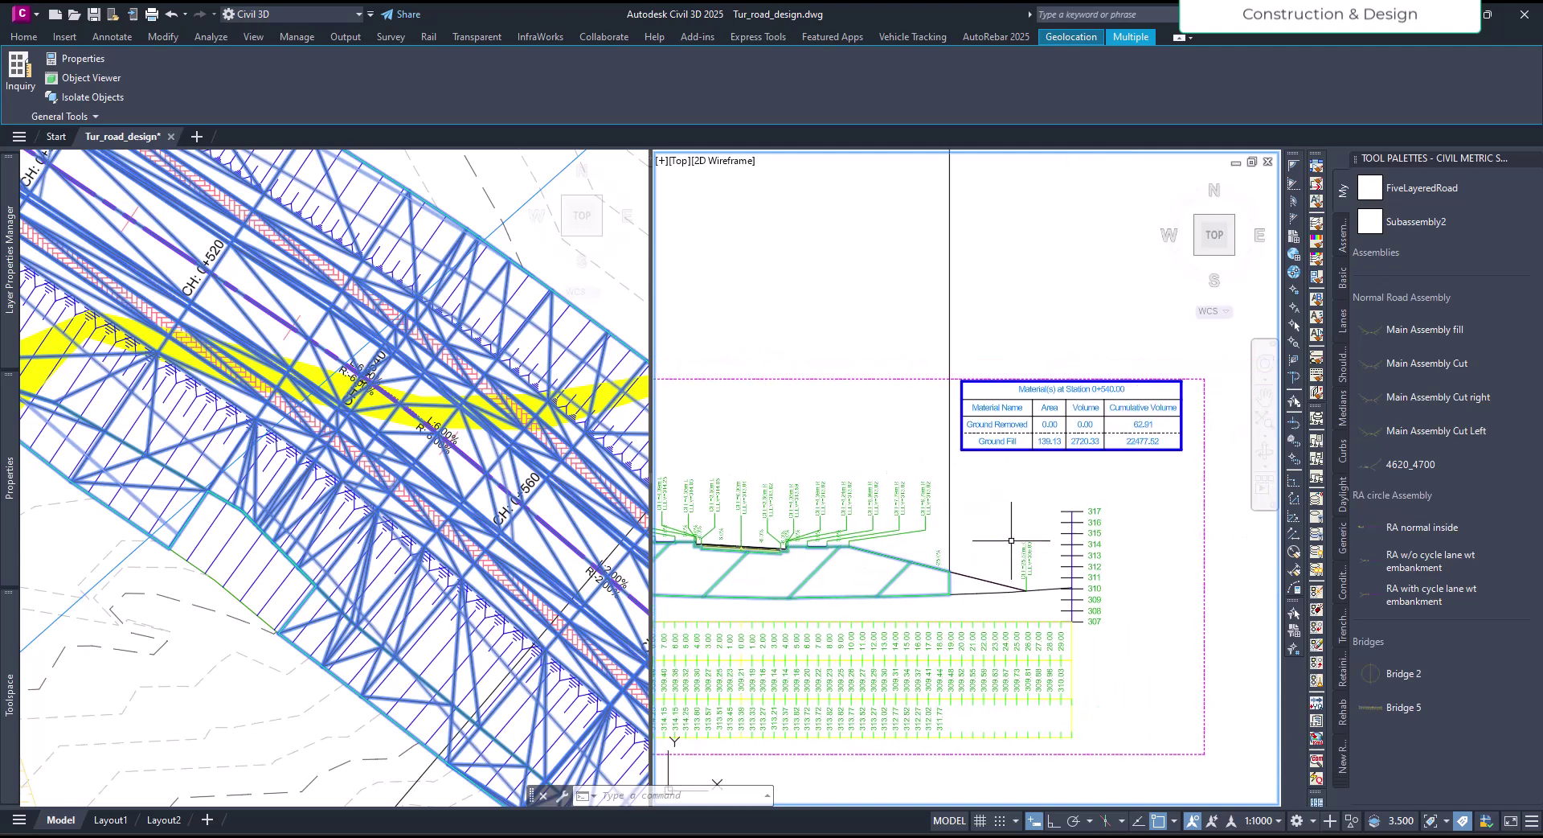
key("Escape")
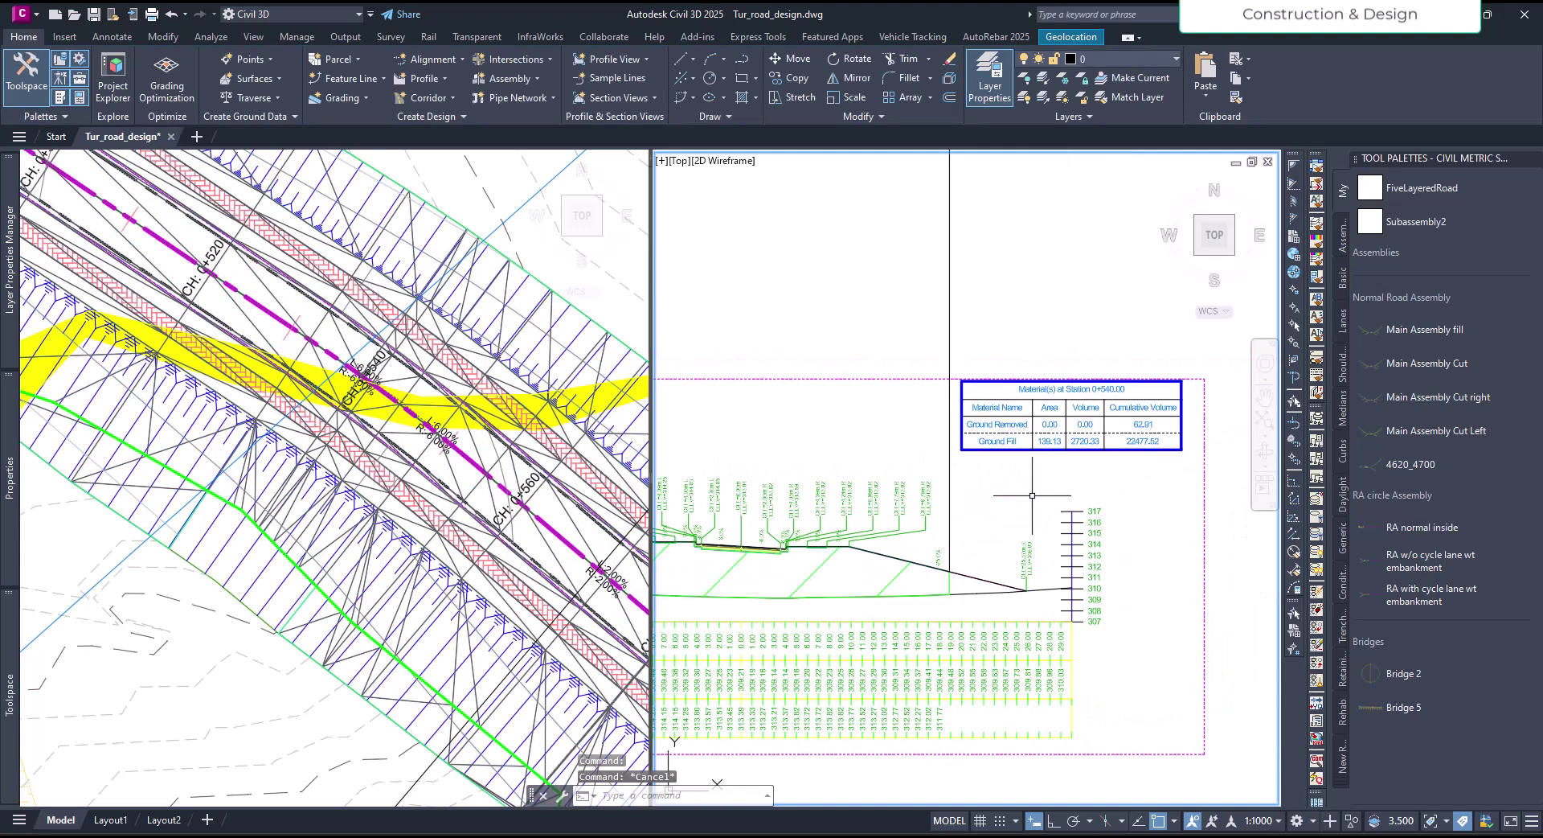
scroll(1037, 515, "down", 2)
Frame both section views, then select the corridor bottom surface in plan view.
middle_click_drag(1088, 466, 1096, 602)
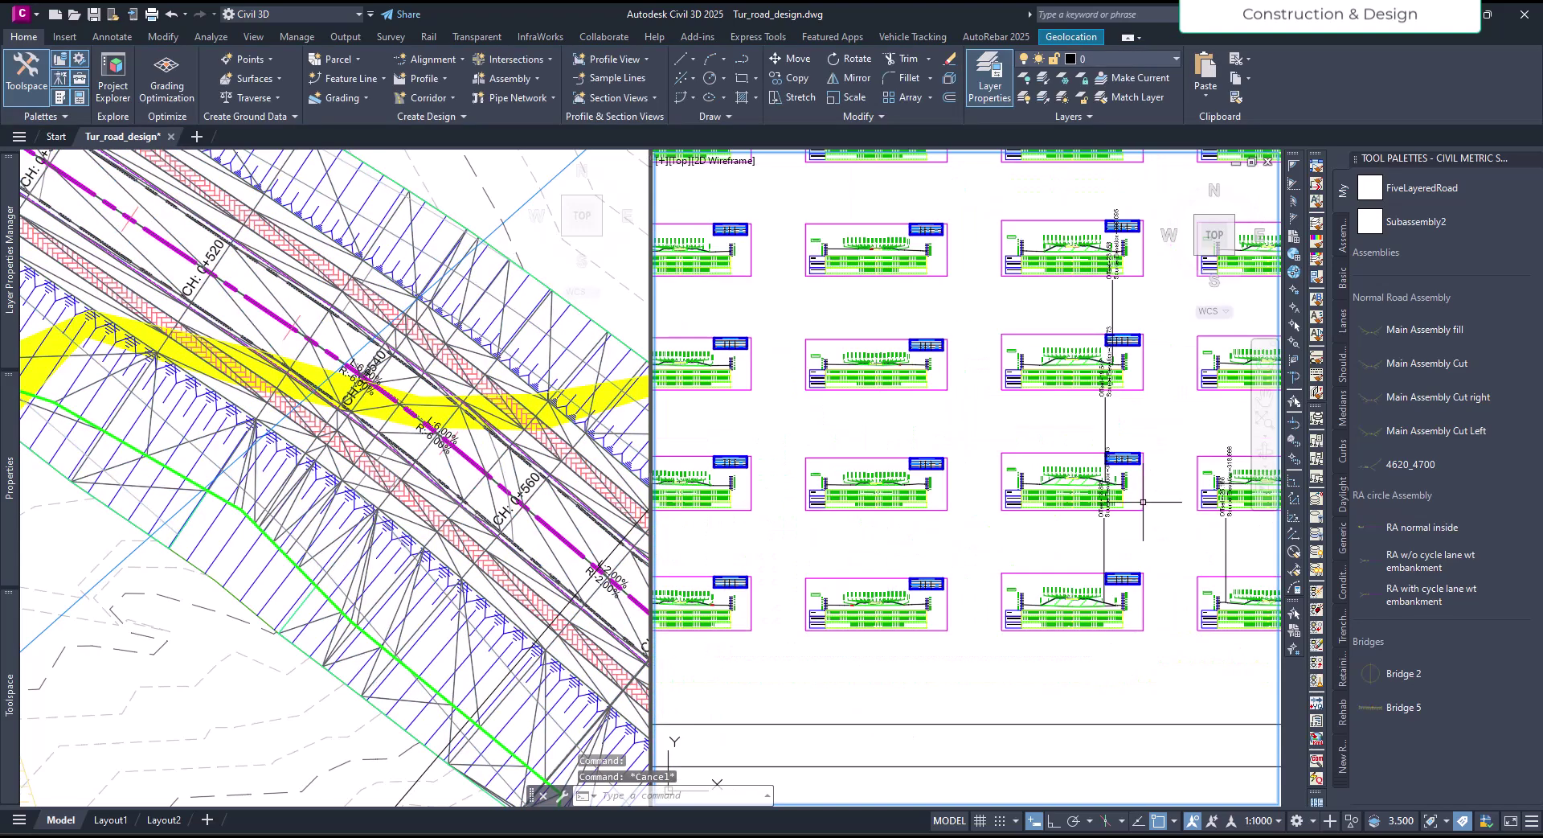
scroll(1137, 497, "up", 5)
scroll(1136, 496, "up", 2)
scroll(1117, 523, "down", 7)
scroll(1097, 551, "down", 1)
scroll(1097, 551, "up", 4)
middle_click_drag(1040, 517, 998, 513)
left_click(246, 659)
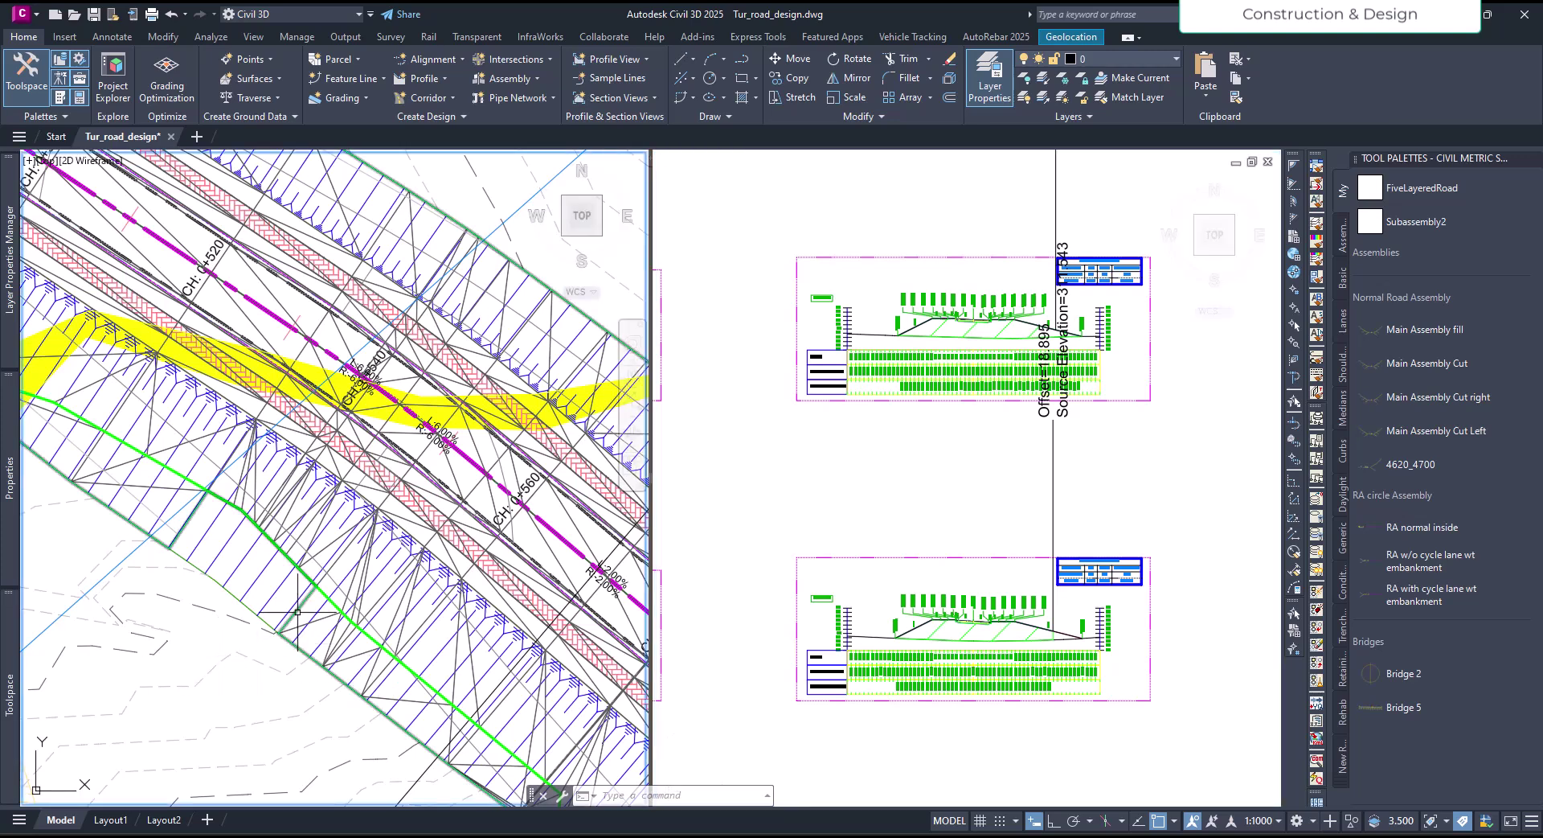
left_click(317, 628)
middle_click_drag(378, 608, 496, 606)
scroll(368, 550, "down", 2)
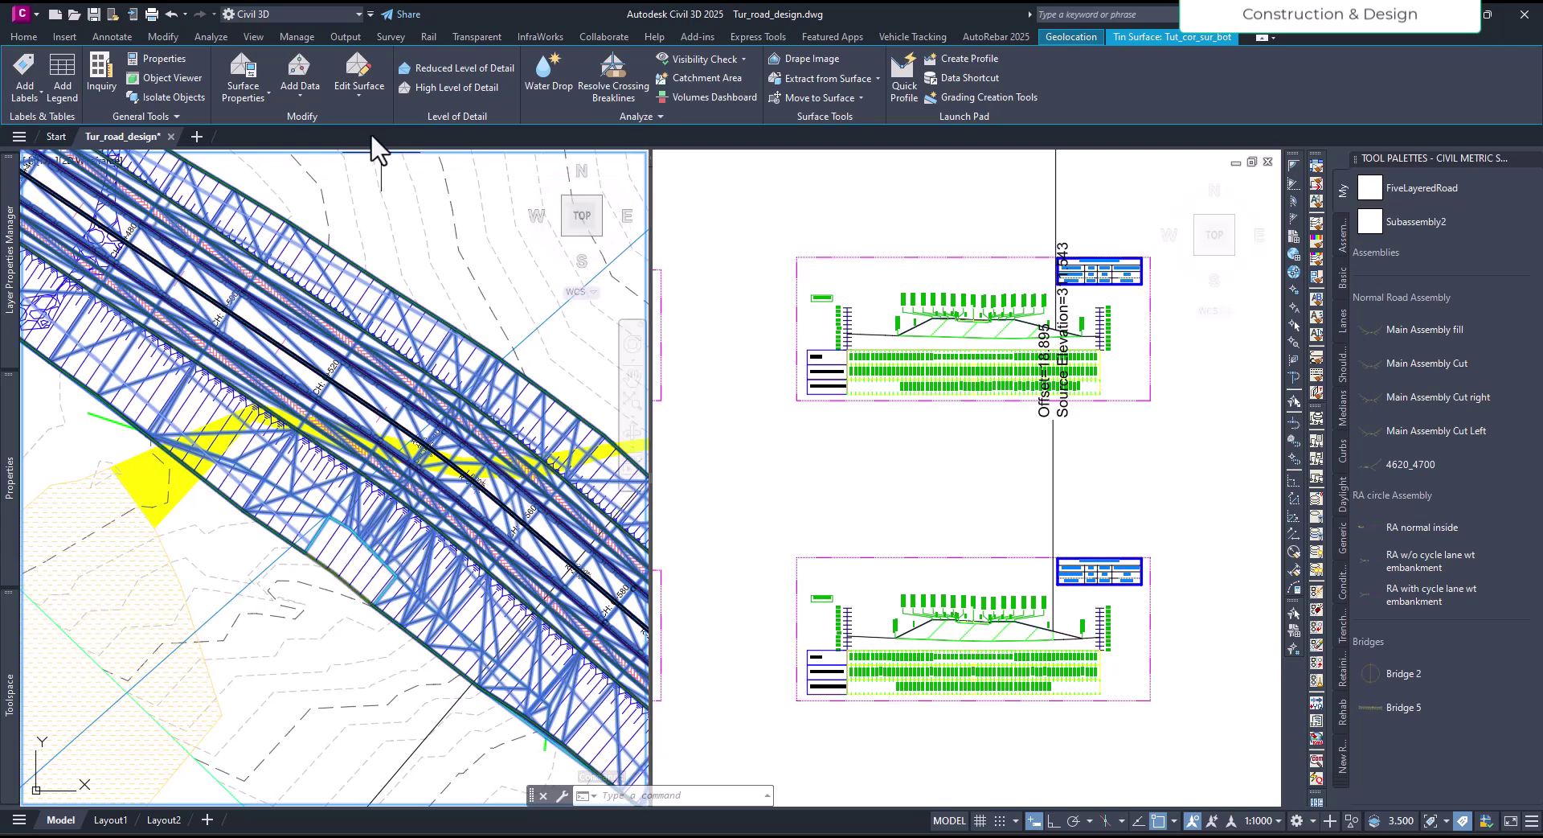
Start Delete Line again and window-select the first edges beyond the green feature line.
left_click(356, 93)
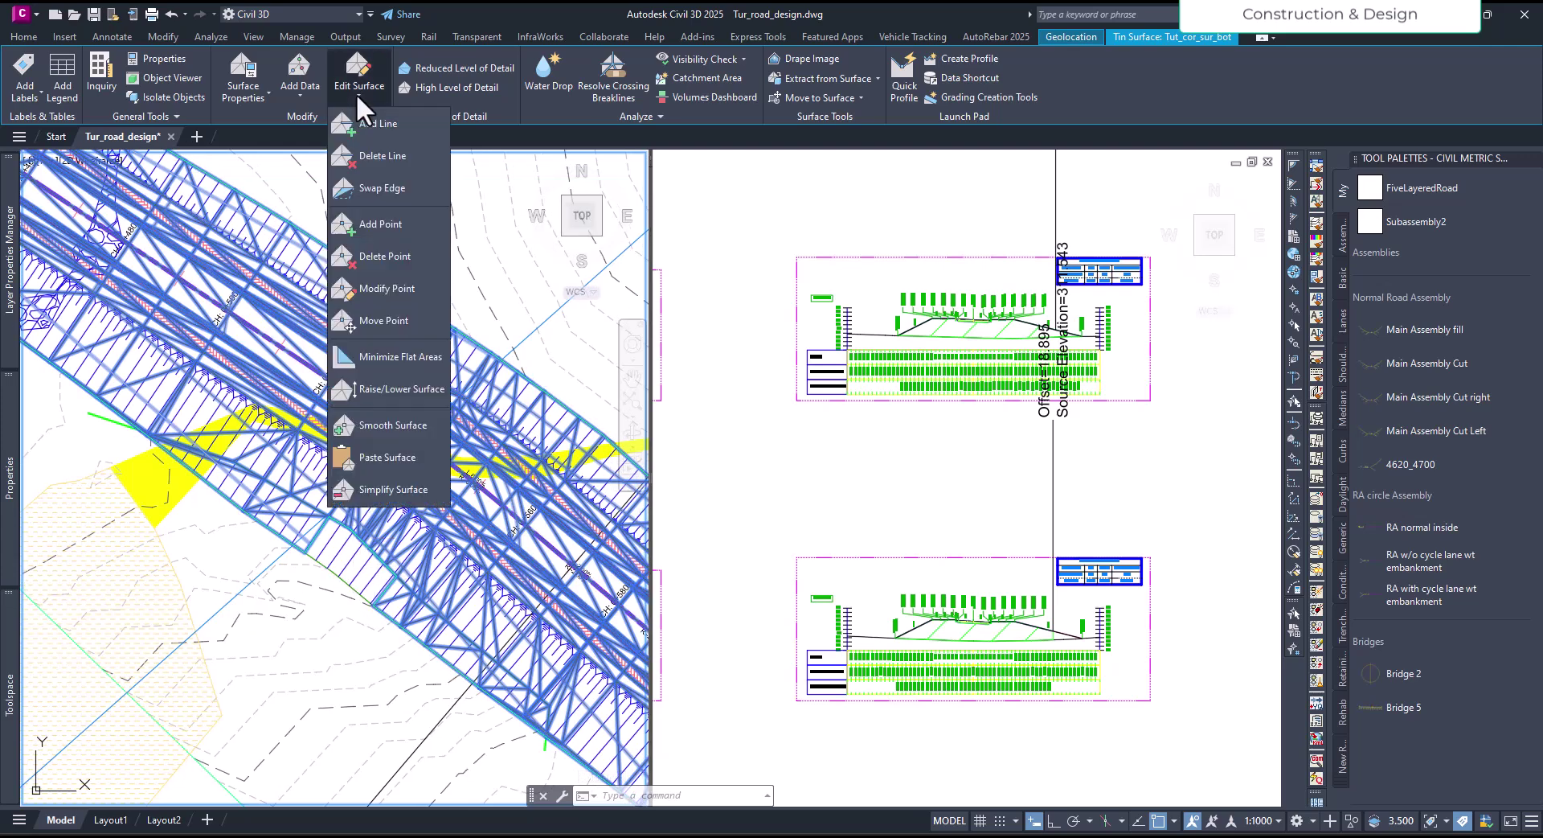
left_click(377, 158)
scroll(430, 635, "up", 1)
scroll(414, 554, "up", 2)
scroll(406, 542, "up", 3)
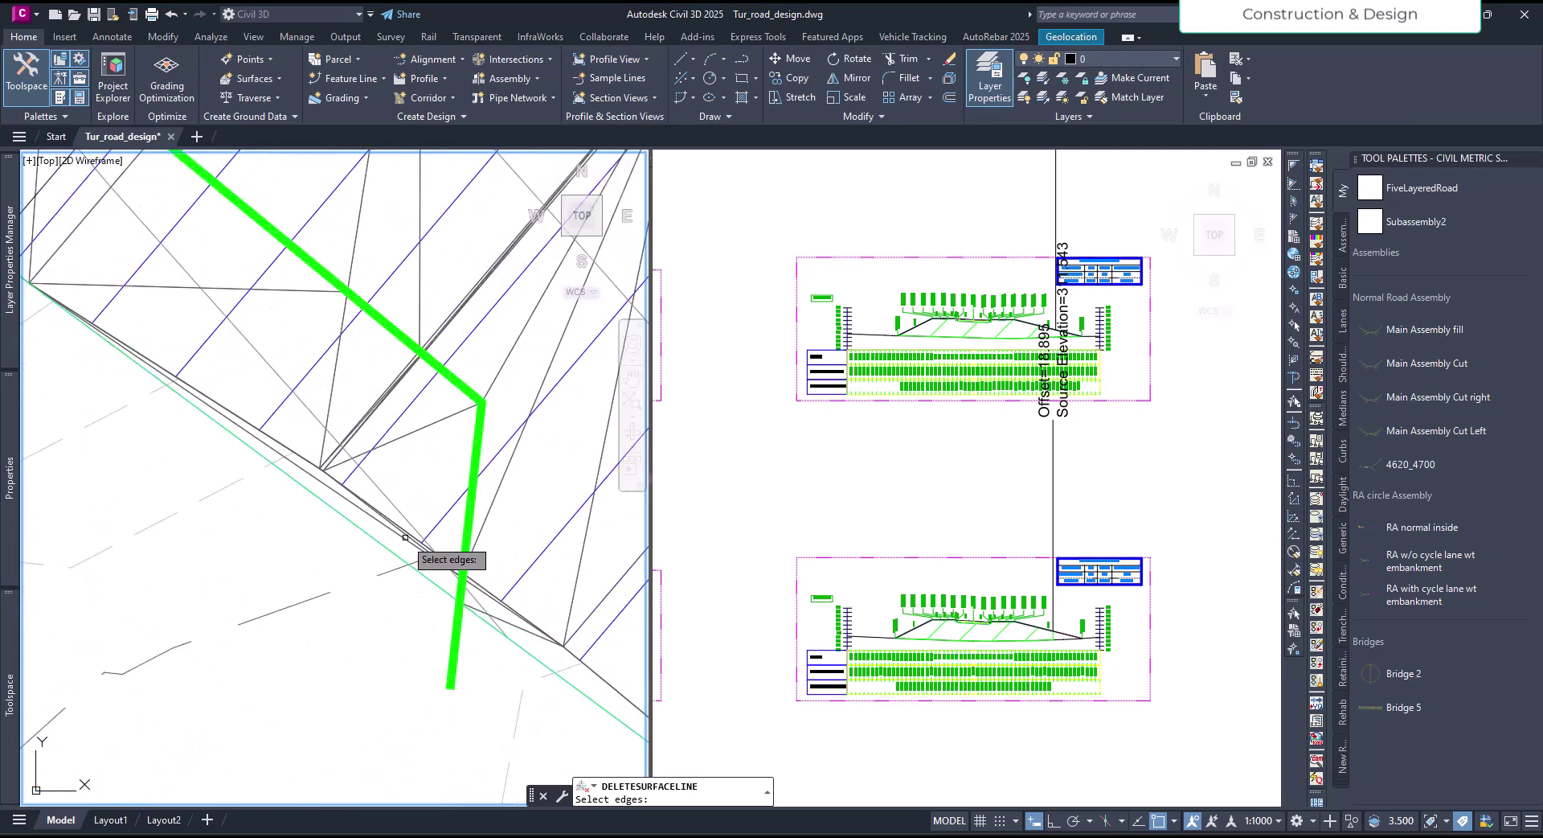
left_click(426, 608)
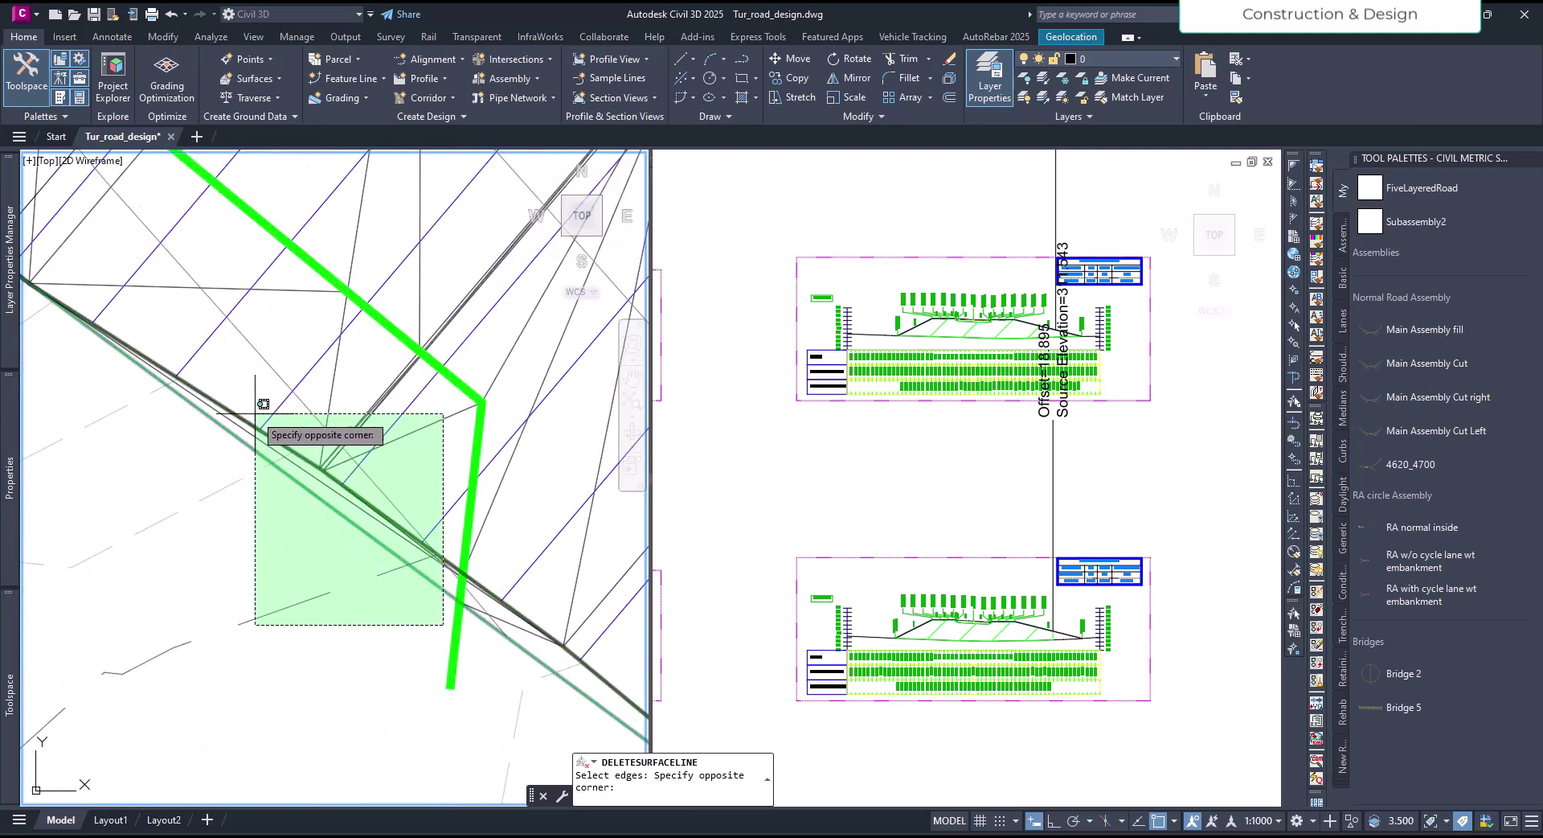
left_click(330, 379)
middle_click_drag(330, 379, 575, 529)
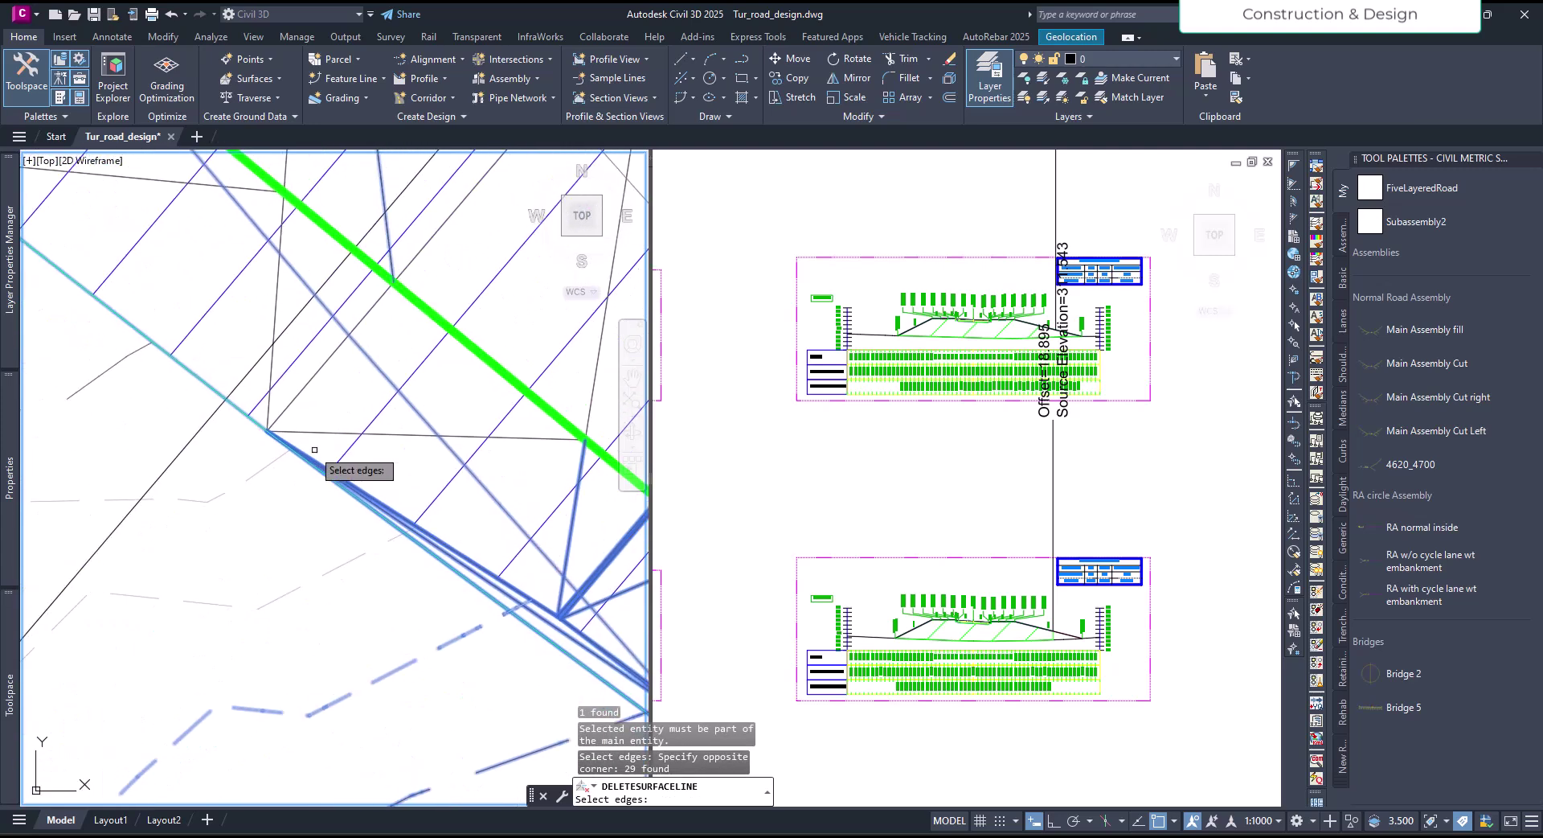
left_click(451, 552)
left_click(534, 620)
left_click(464, 539)
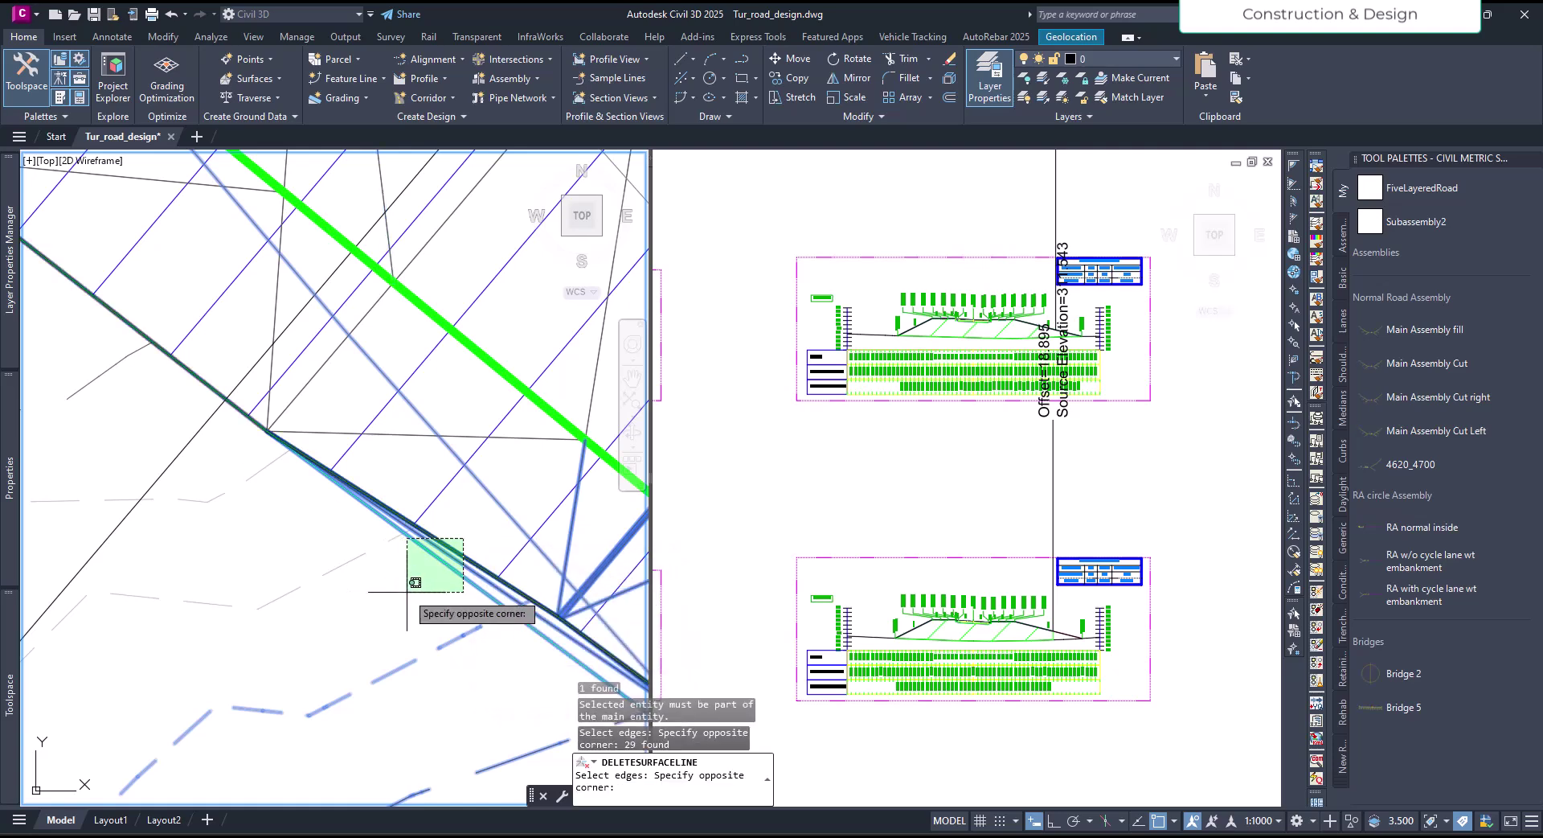
left_click(118, 357)
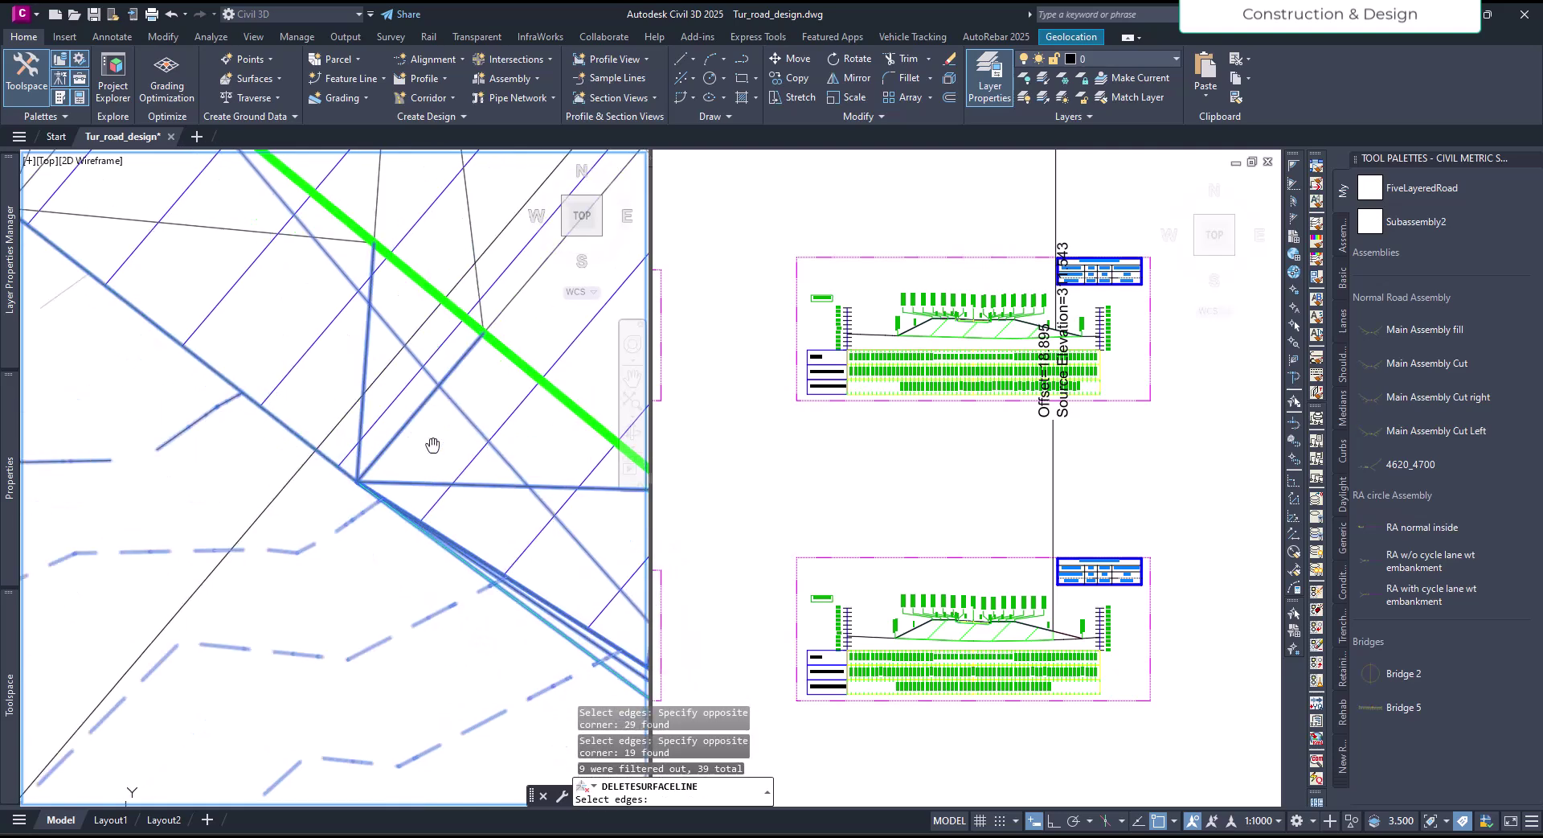
Window-select further edges along the boundary, adding batches of 12, 16 and 11.
scroll(453, 580, "down", 3)
left_click(433, 569)
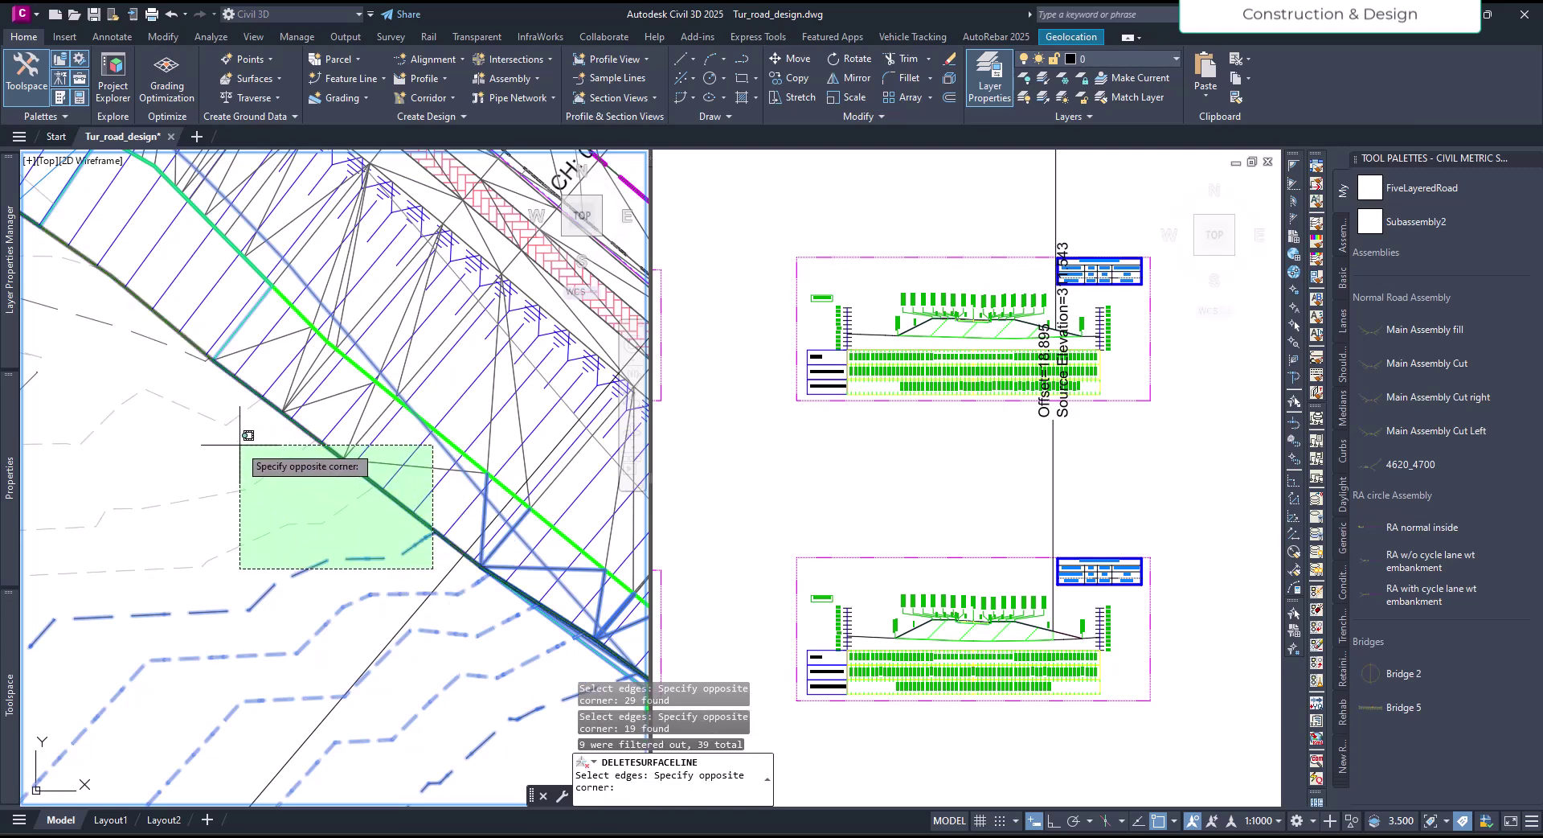
left_click(239, 416)
middle_click_drag(306, 434, 431, 541)
left_click(431, 541)
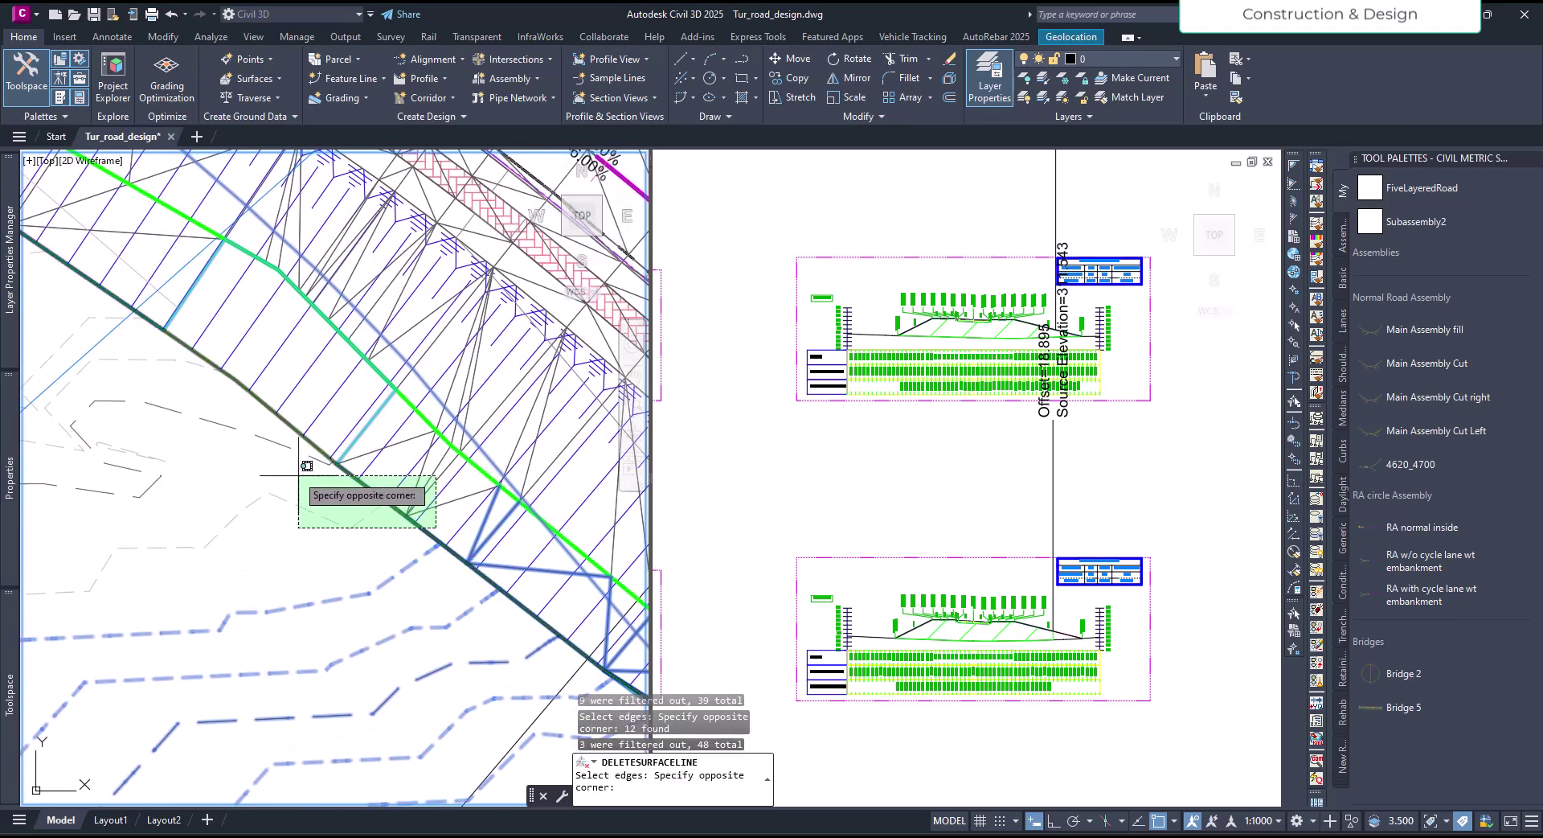
left_click(256, 427)
middle_click_drag(291, 453, 455, 604)
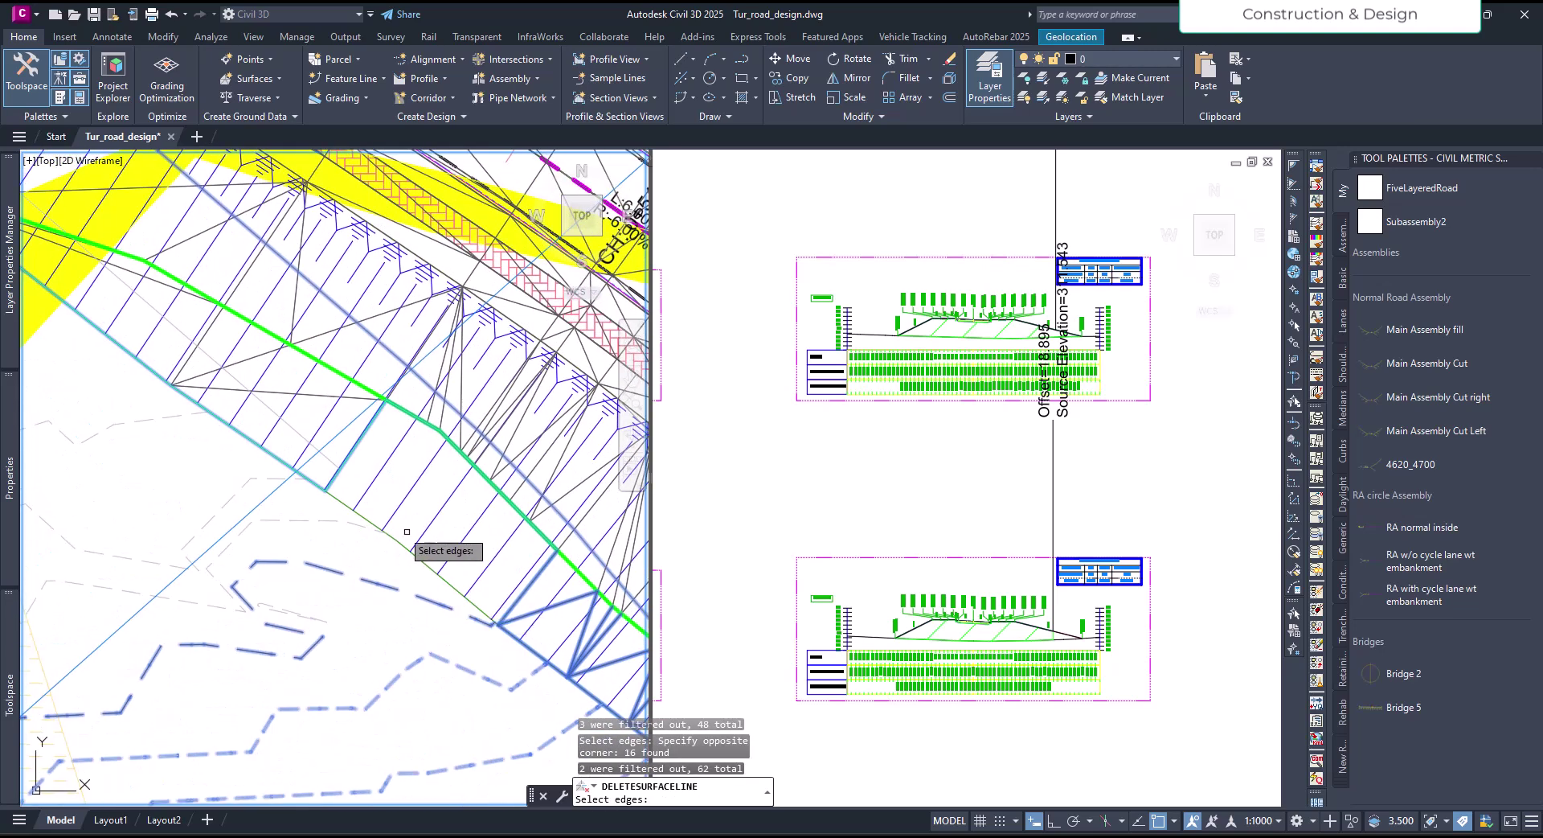
middle_click_drag(397, 526, 474, 599)
left_click(437, 562)
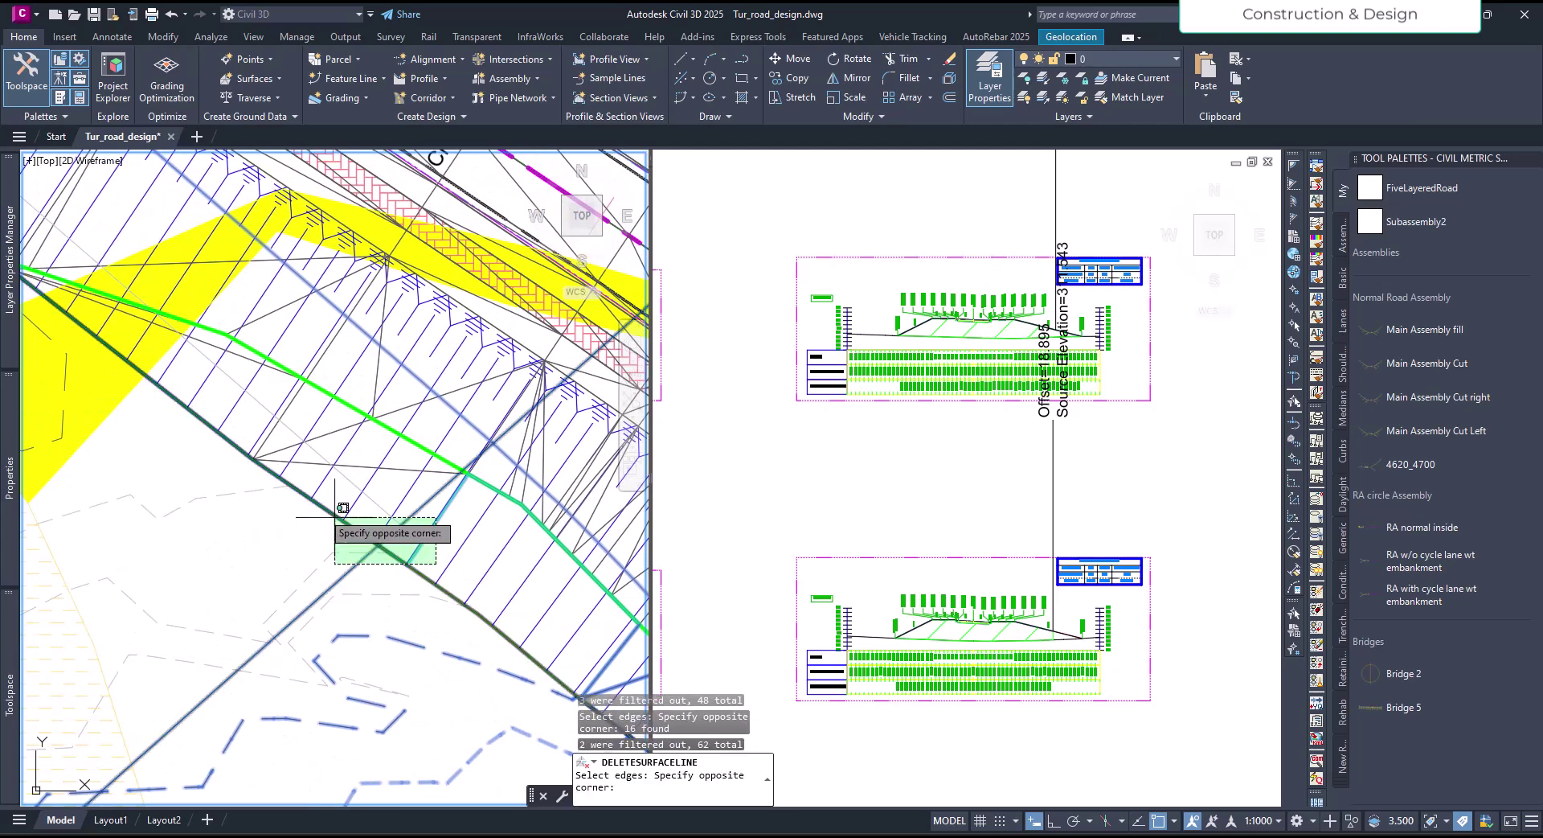
left_click(231, 459)
middle_click_drag(241, 450, 402, 563)
left_click(530, 635)
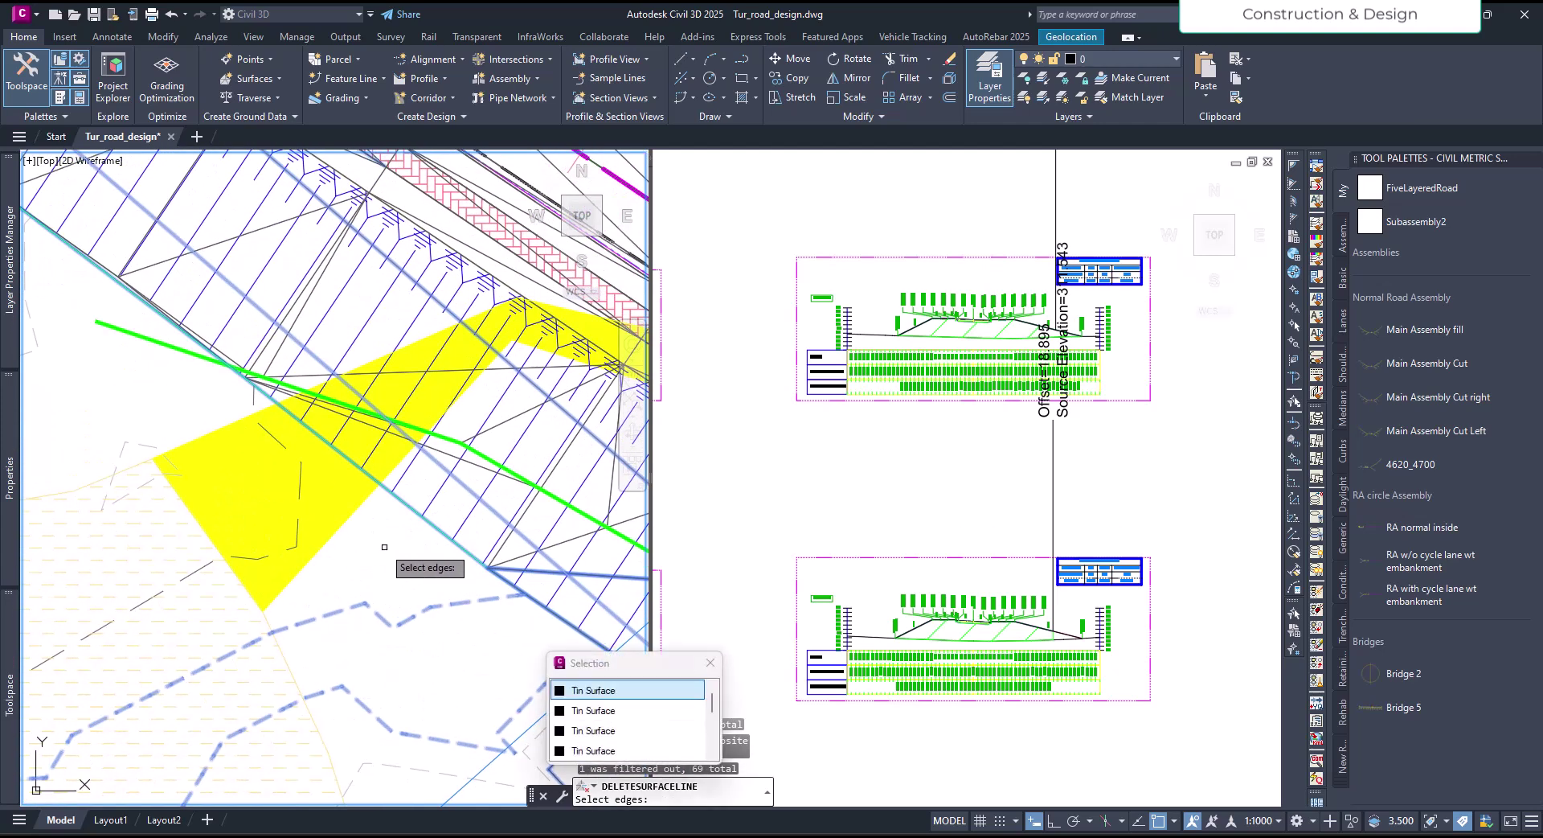
left_click(585, 690)
left_click(532, 629)
left_click(378, 537)
Add 3, 6 and 14 more edges near where the edges converge by the green line.
middle_click_drag(326, 516, 439, 574)
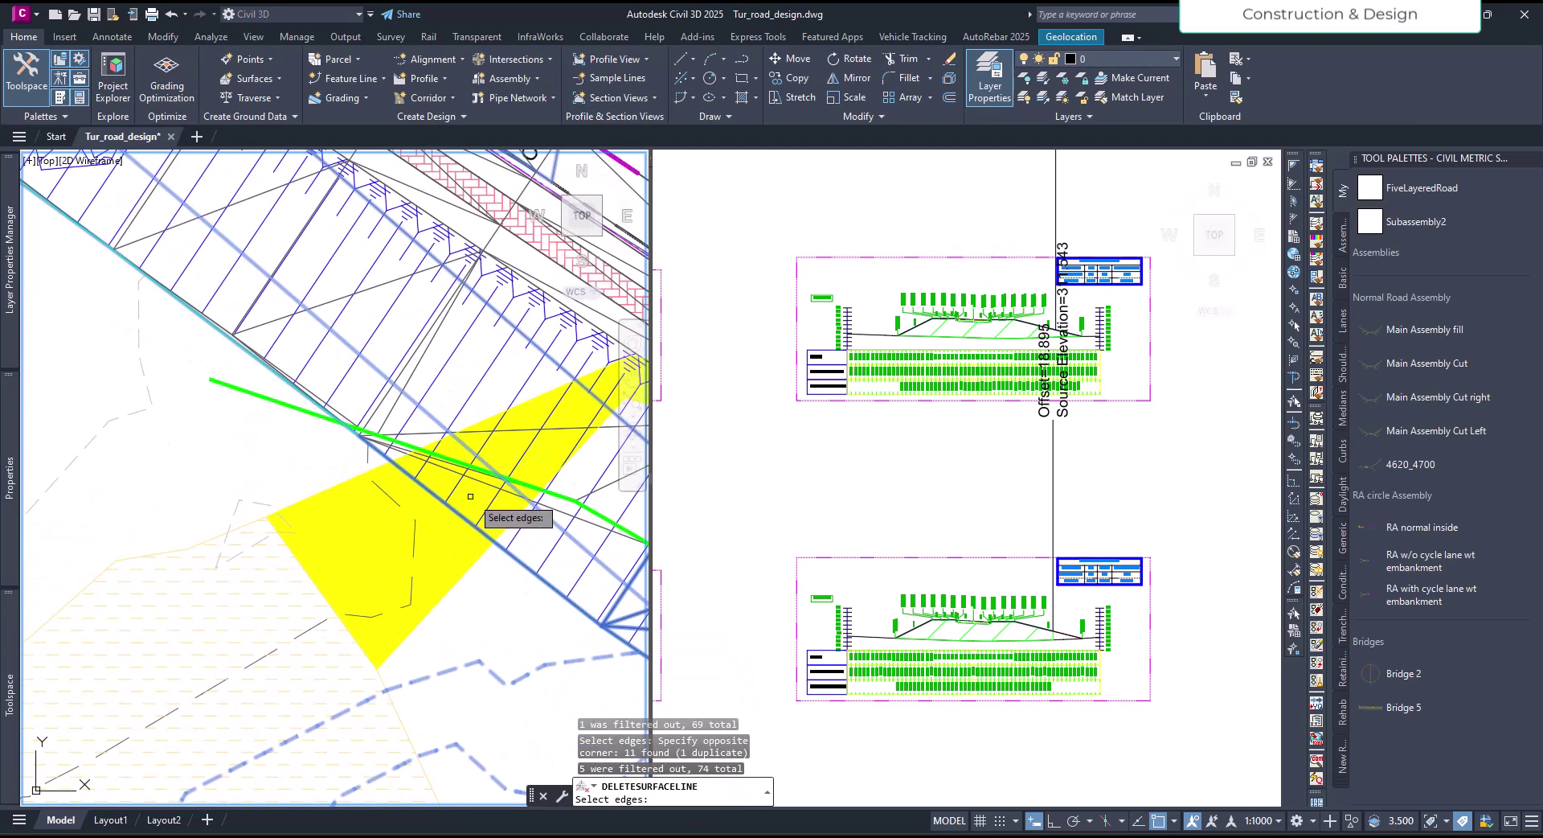
scroll(484, 497, "up", 5)
left_click(518, 573)
left_click(400, 483)
middle_click_drag(426, 479, 560, 566)
middle_click_drag(74, 400, 382, 495)
scroll(383, 494, "up", 2)
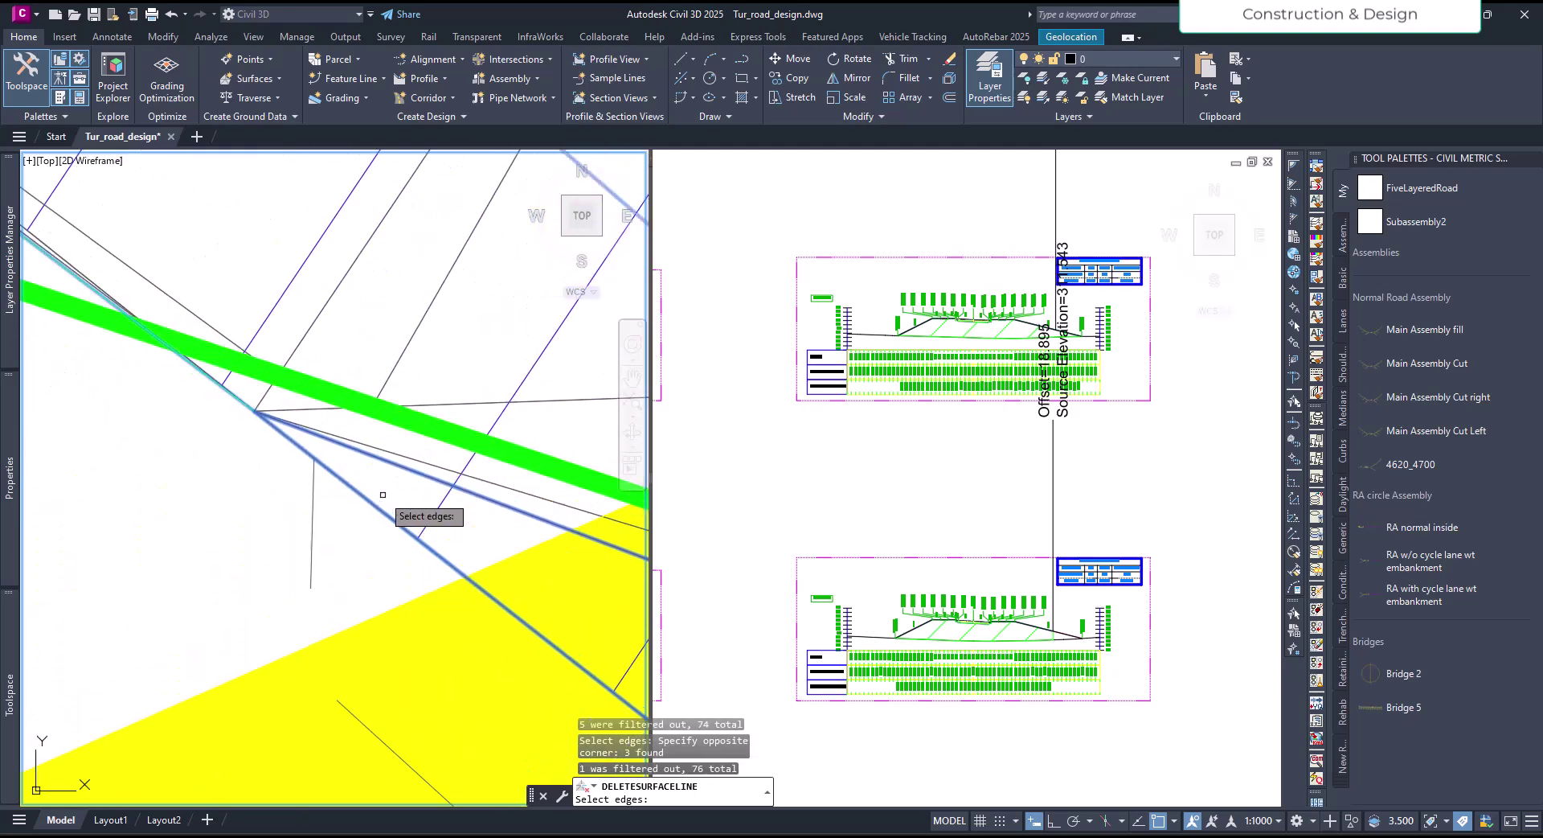
left_click(451, 524)
left_click(390, 463)
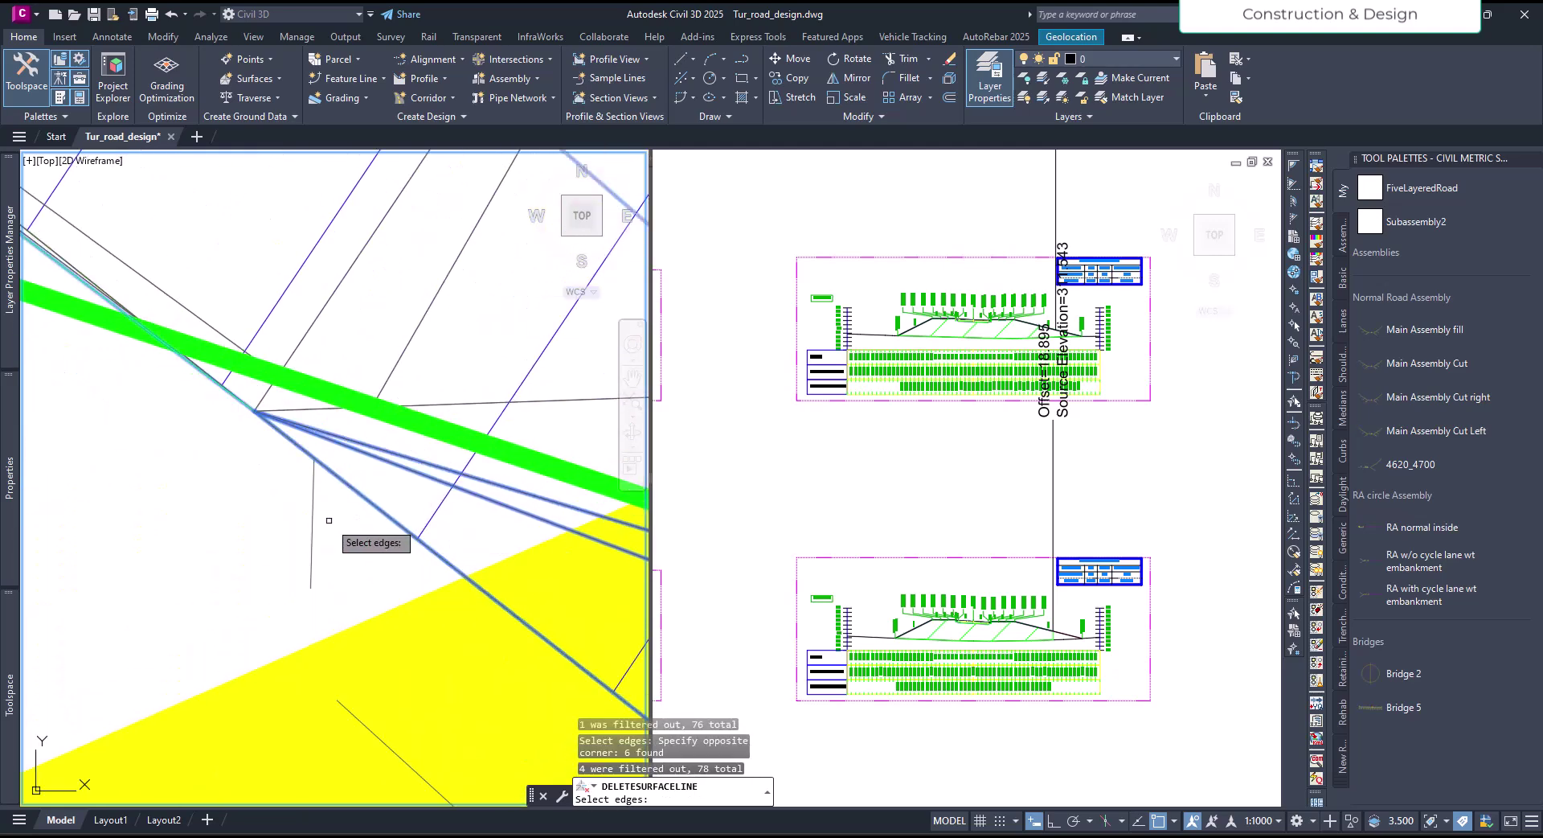
left_click(347, 565)
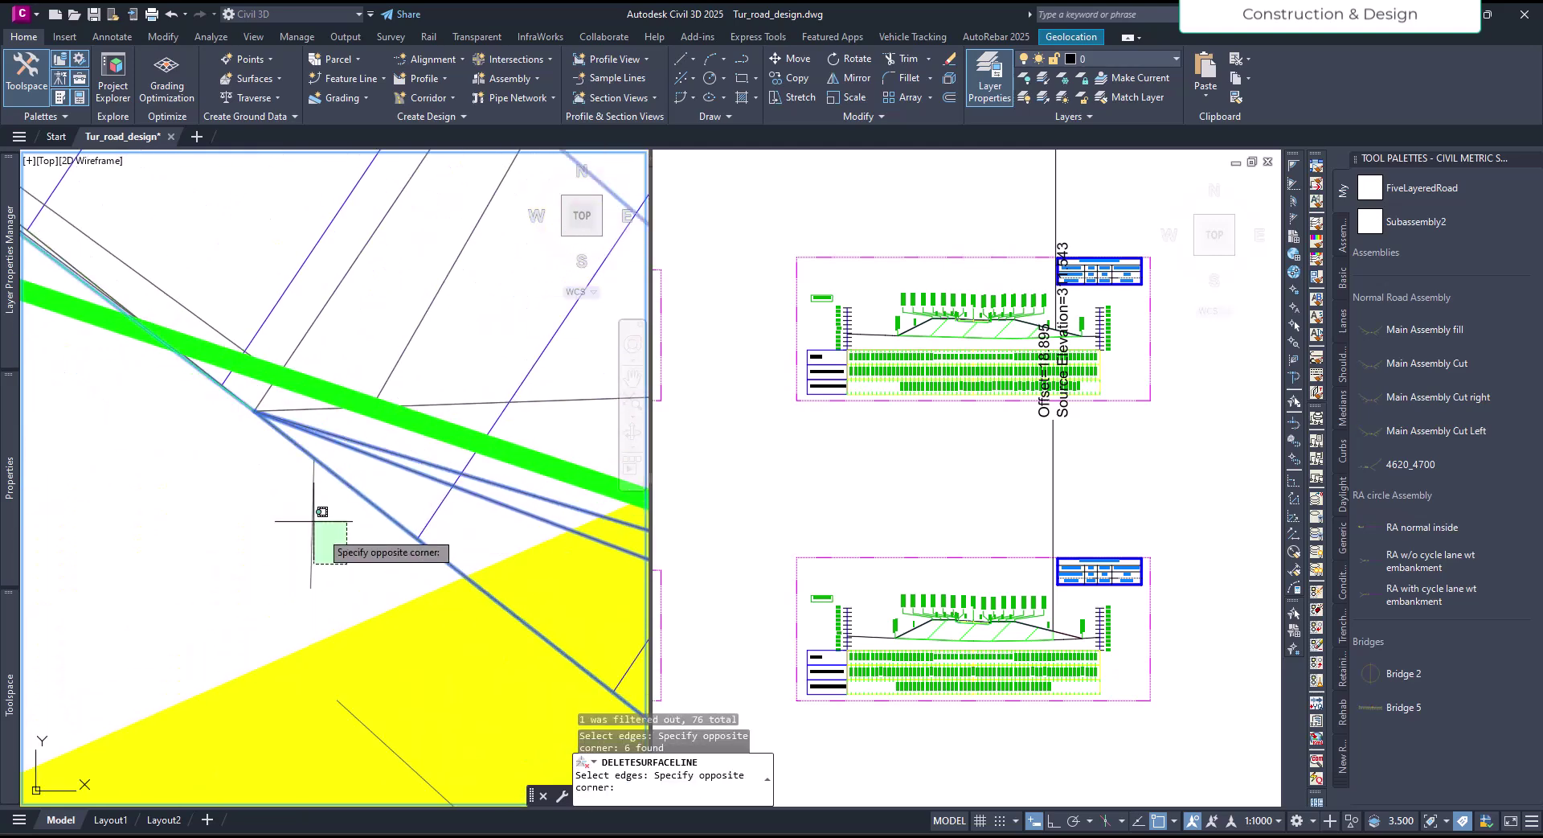
left_click(146, 409)
Review the corridor with 86 edges selected and delete them from the surface.
scroll(325, 456, "down", 2)
scroll(334, 442, "down", 2)
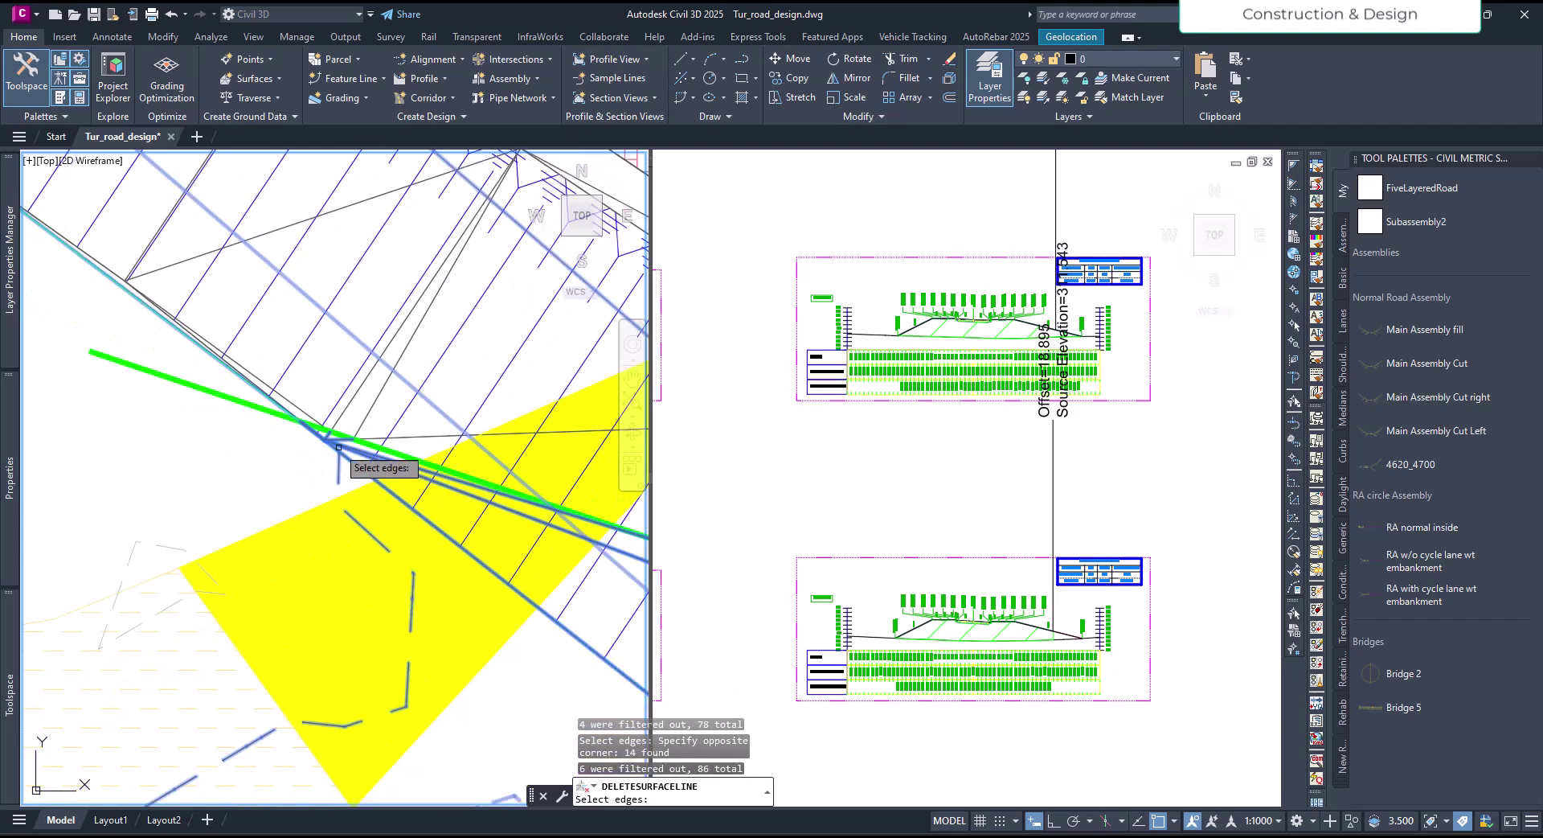
scroll(250, 471, "down", 3)
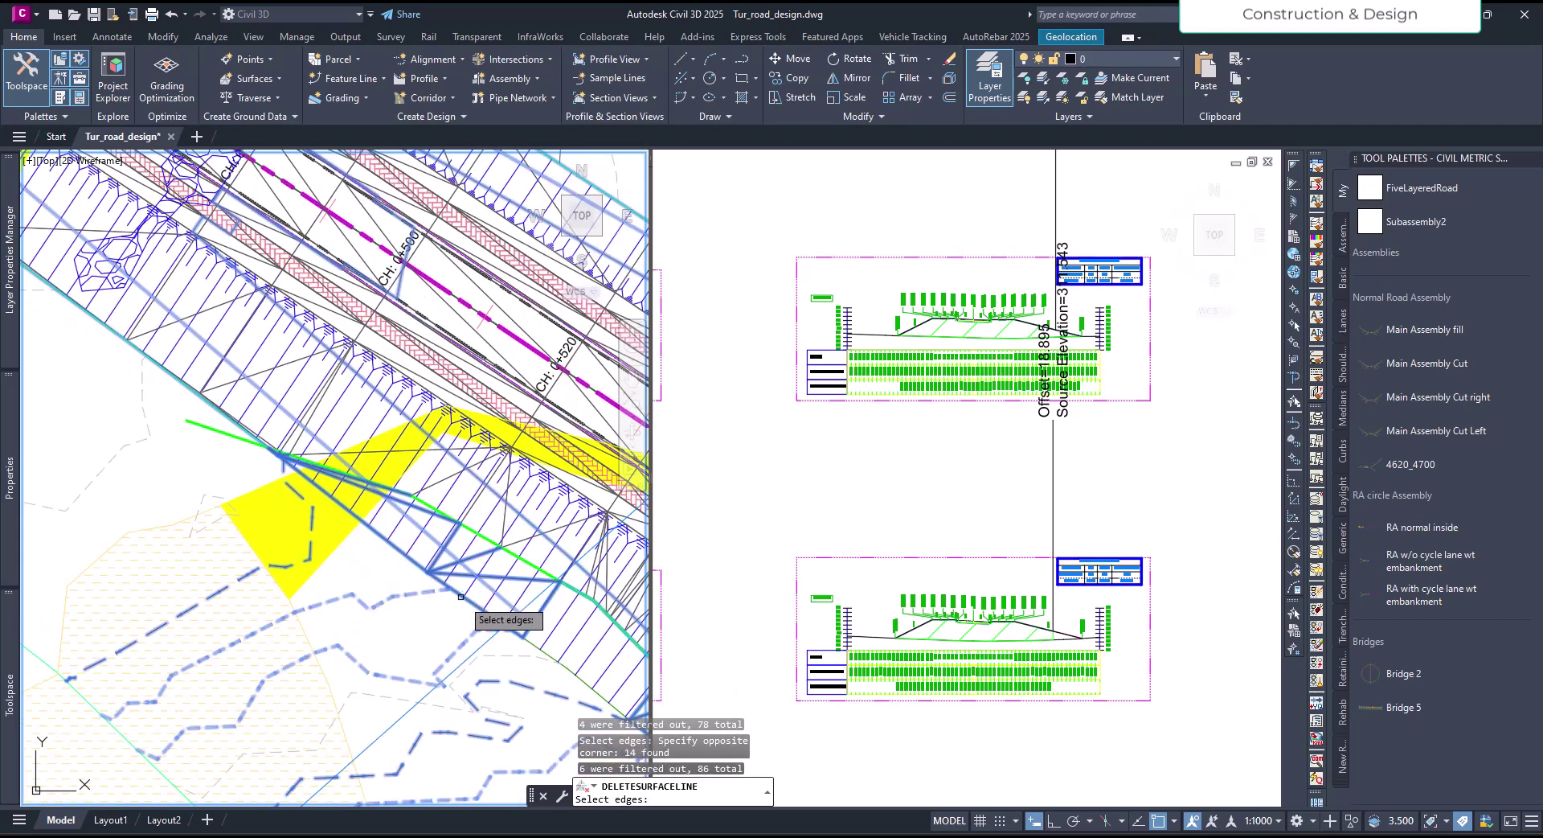
scroll(551, 618, "down", 2)
middle_click_drag(550, 618, 275, 384)
scroll(385, 487, "up", 3)
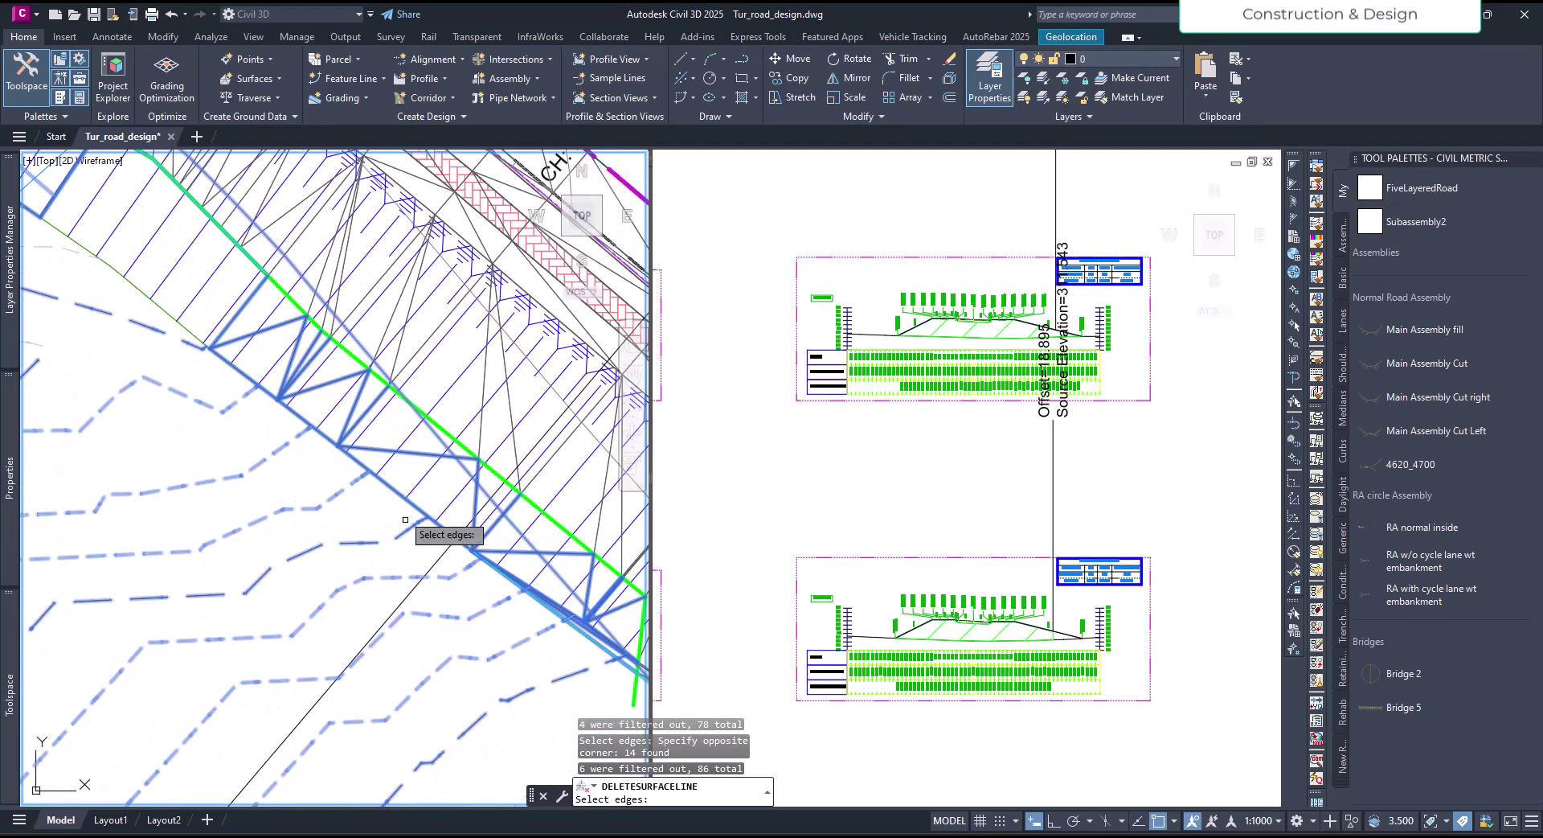
scroll(407, 522, "down", 3)
scroll(488, 680, "down", 2)
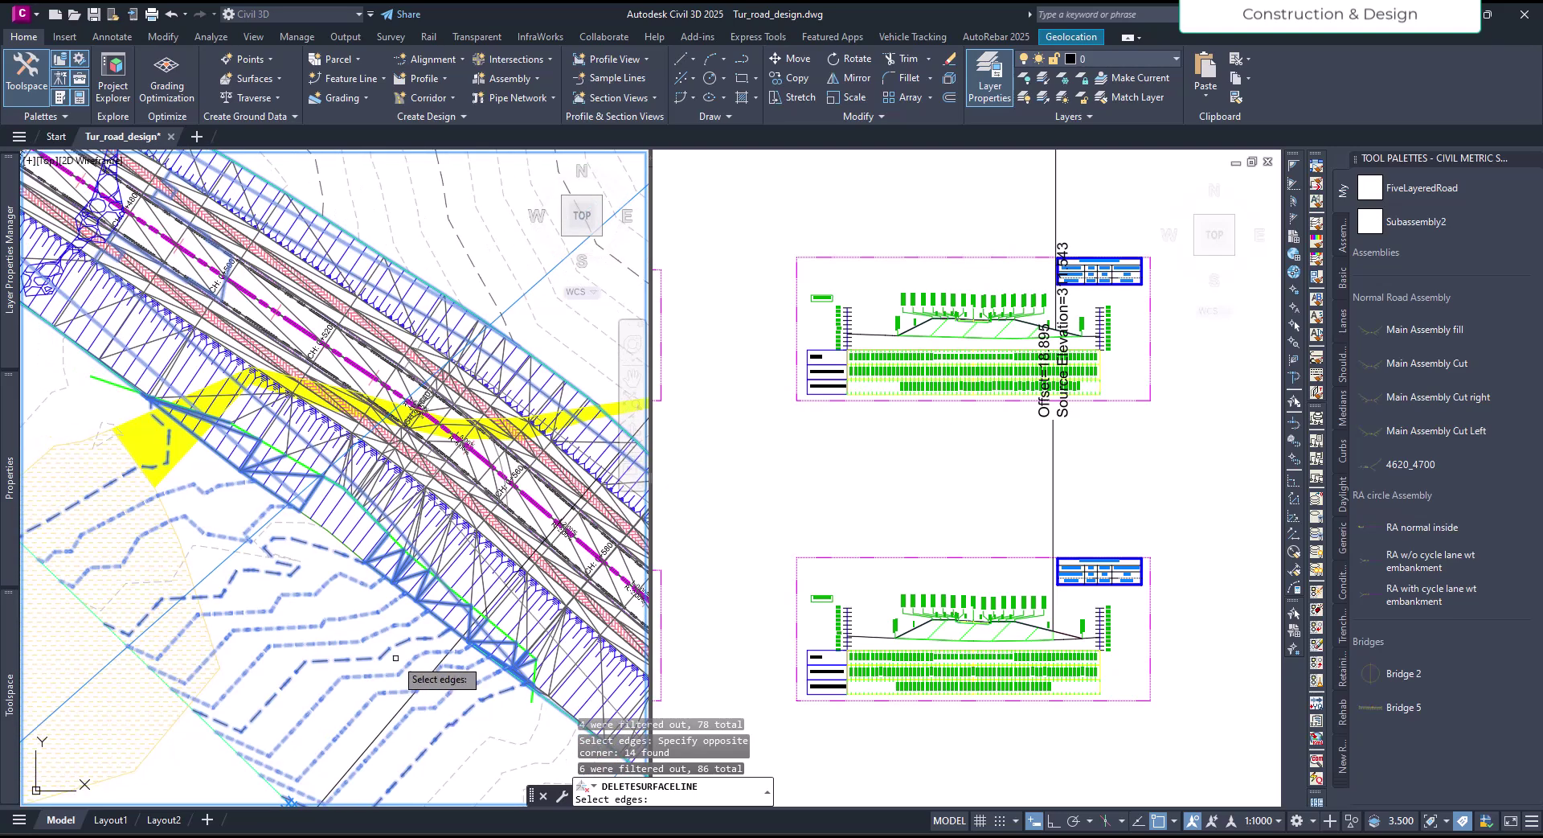
scroll(566, 679, "up", 2)
scroll(566, 679, "up", 2)
scroll(566, 679, "up", 2)
scroll(566, 679, "down", 3)
scroll(523, 659, "down", 1)
scroll(409, 602, "up", 1)
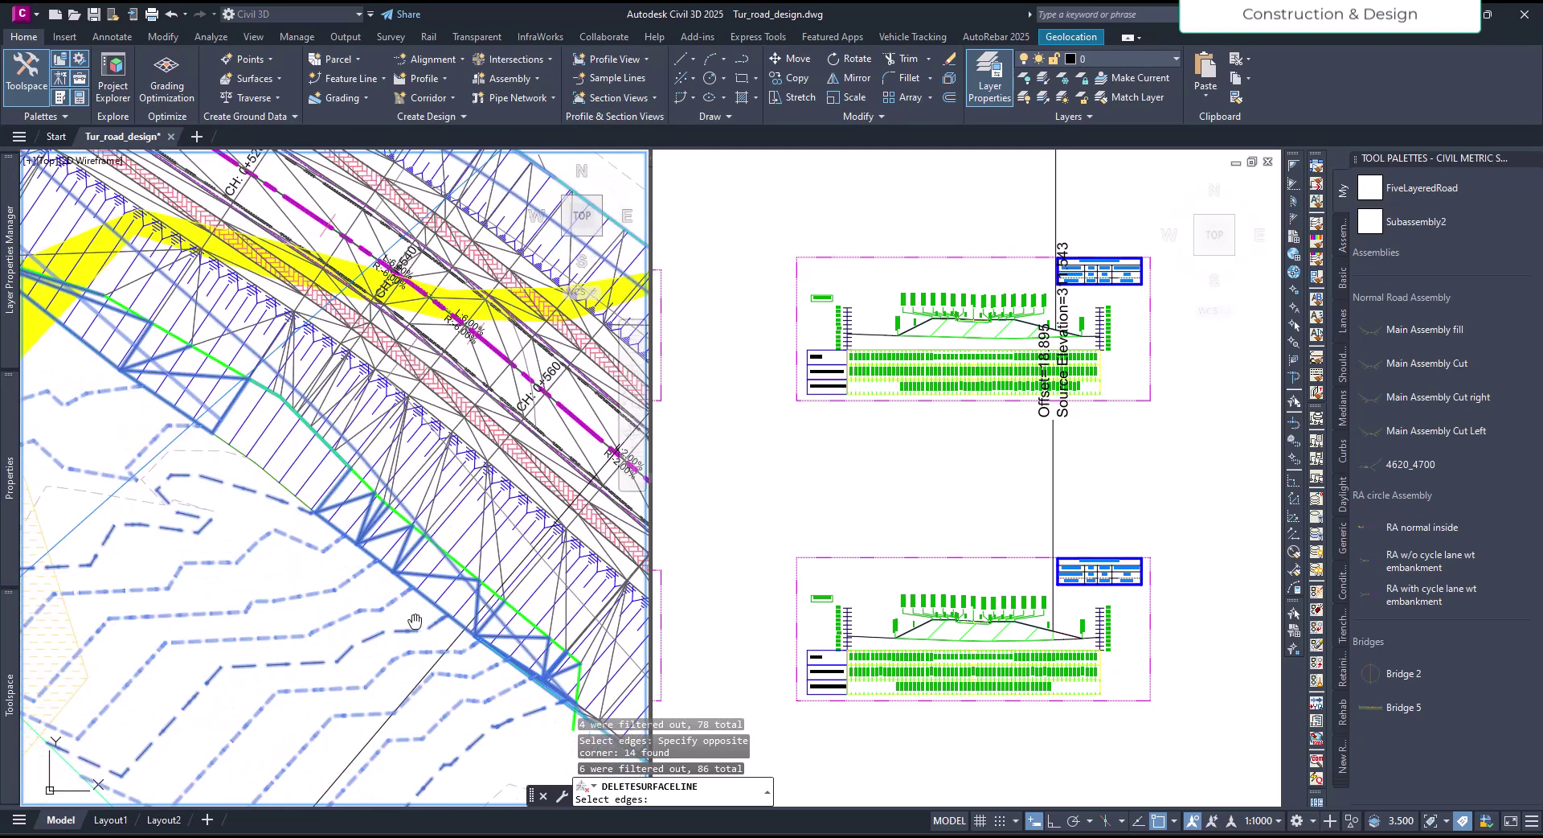
key("Return")
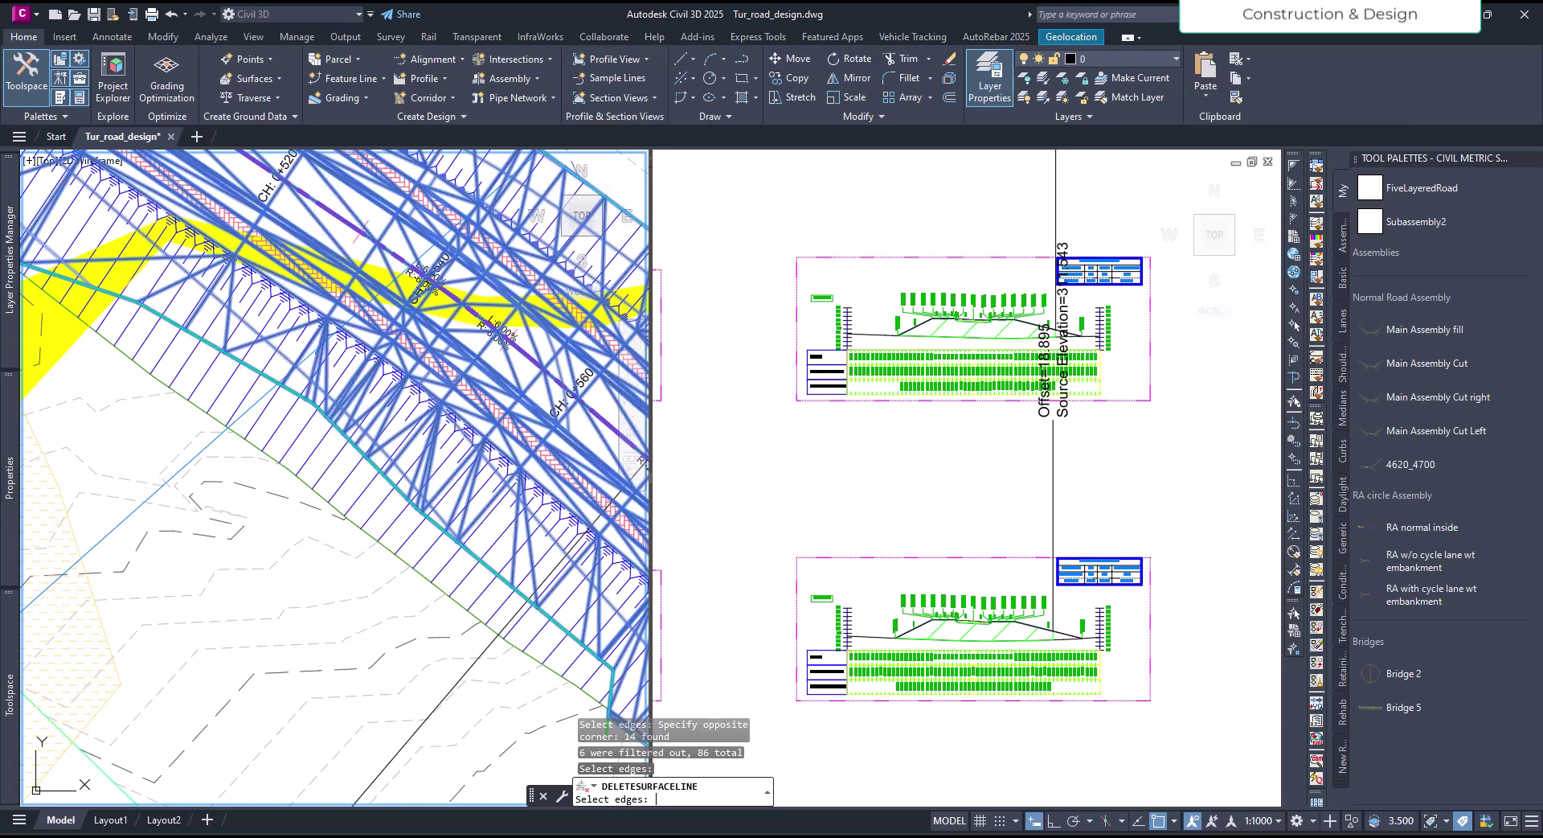
End the edge deletion and open the crossing label's Standard style for editing.
key("Return")
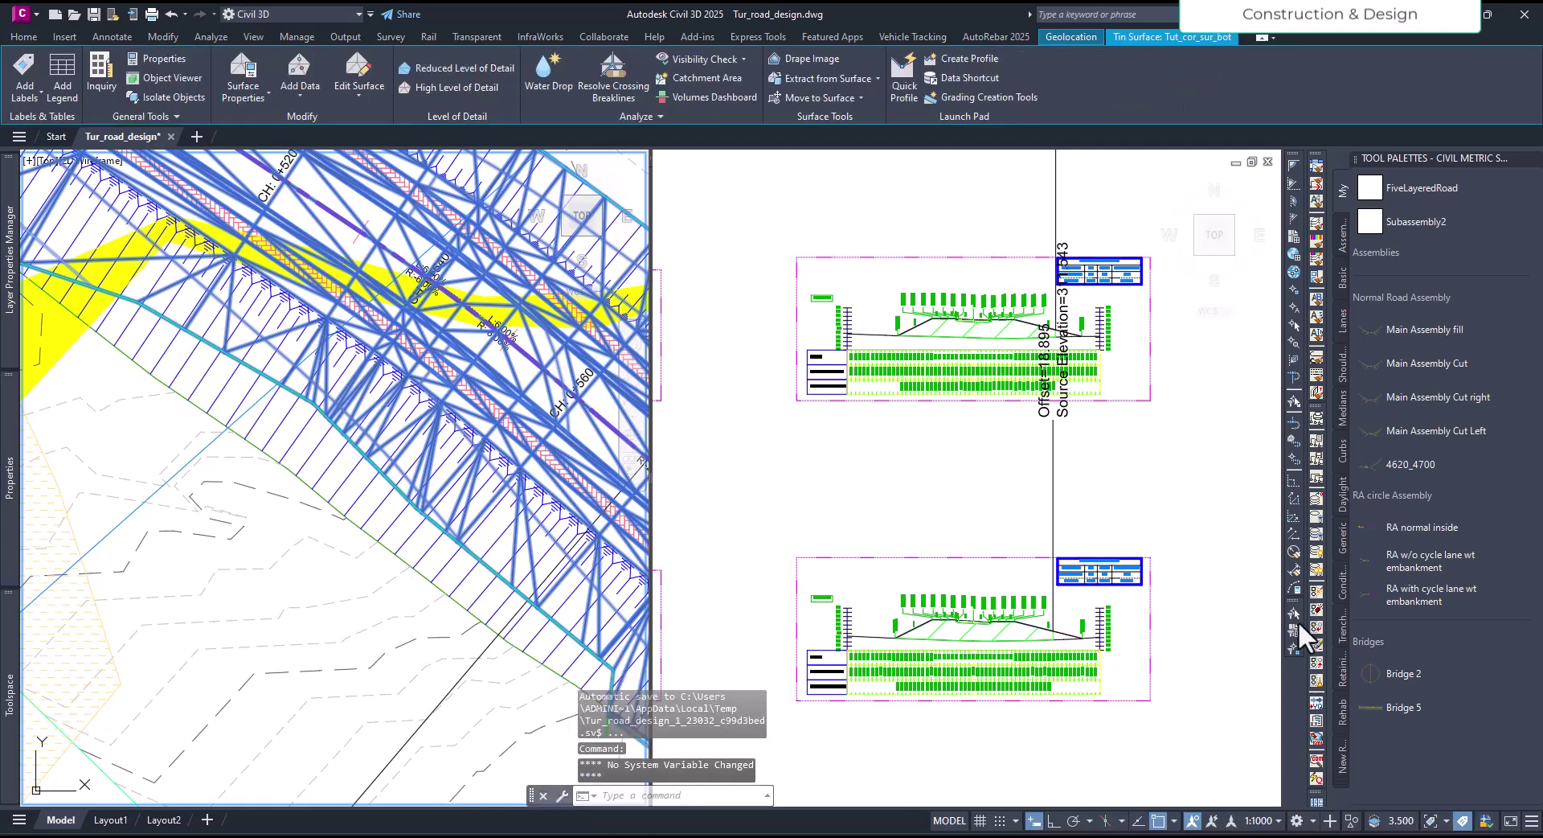
left_click(1104, 501)
key("Escape")
left_click(1054, 507)
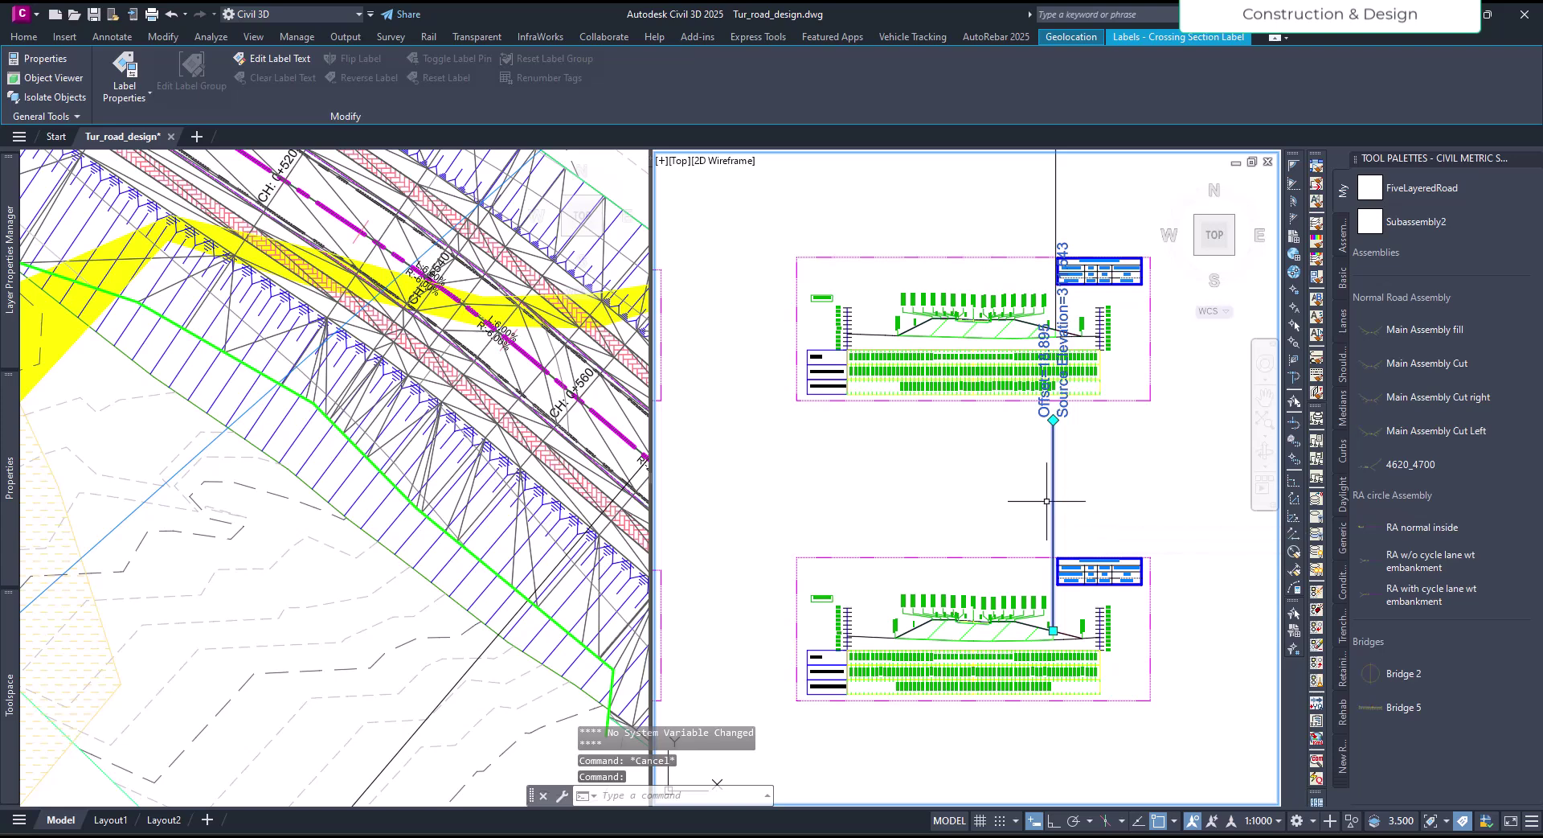
left_click(115, 68)
left_click(402, 367)
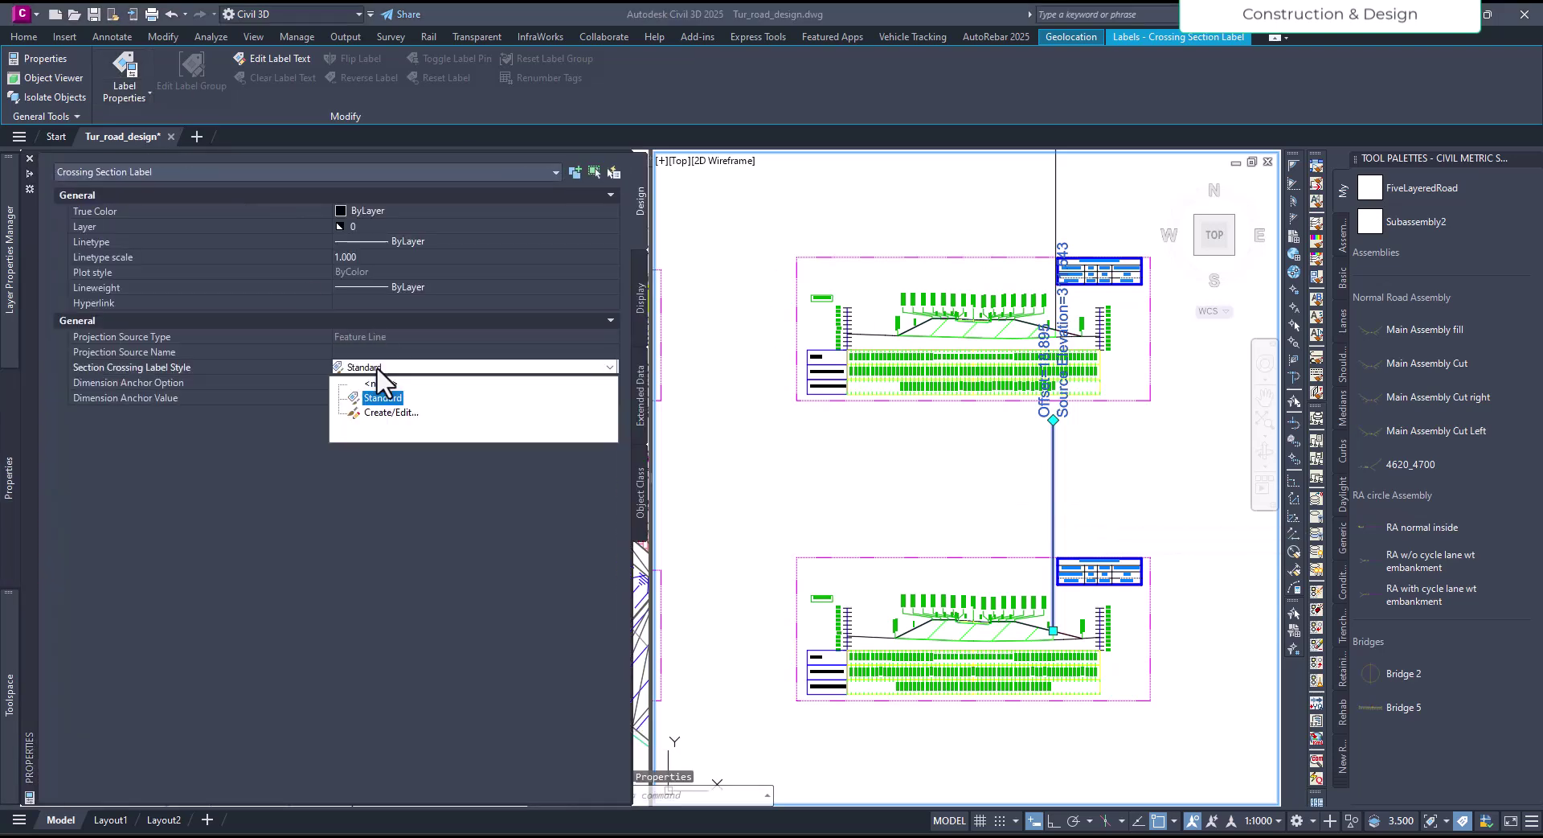
left_click(372, 402)
Inspect the projection text height and the line's fixed length, then close the editor.
left_click(481, 392)
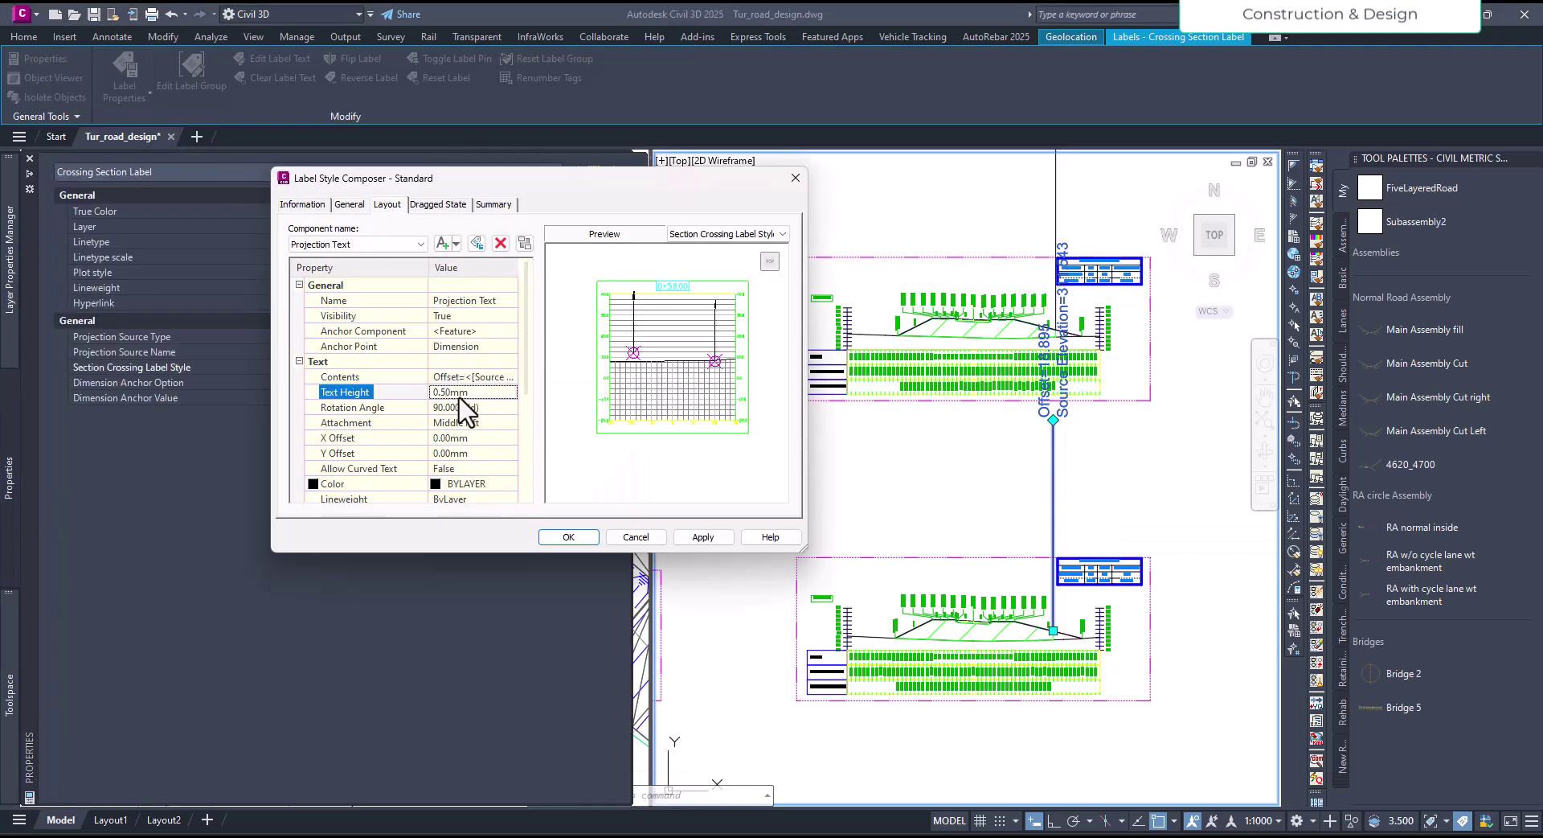
left_click(400, 243)
left_click(400, 273)
left_click(474, 422)
left_click(357, 244)
left_click(358, 259)
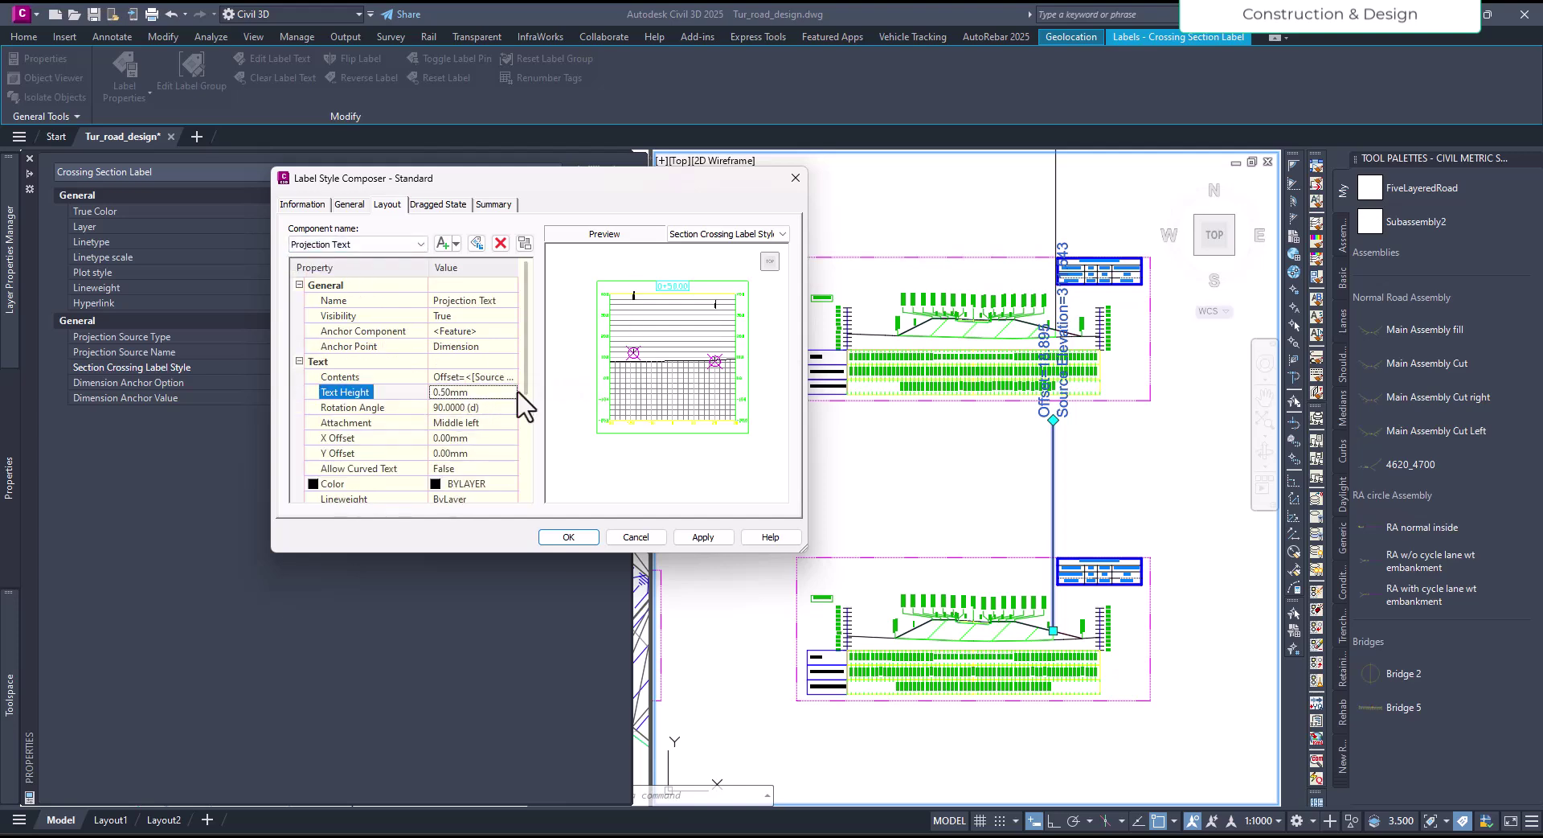
left_click(568, 536)
scroll(1048, 510, "down", 1)
scroll(1034, 552, "down", 2)
Set the label text attachment to Middle center and anchor point to Insertion point.
left_click(402, 367)
left_click(403, 424)
left_click(486, 421)
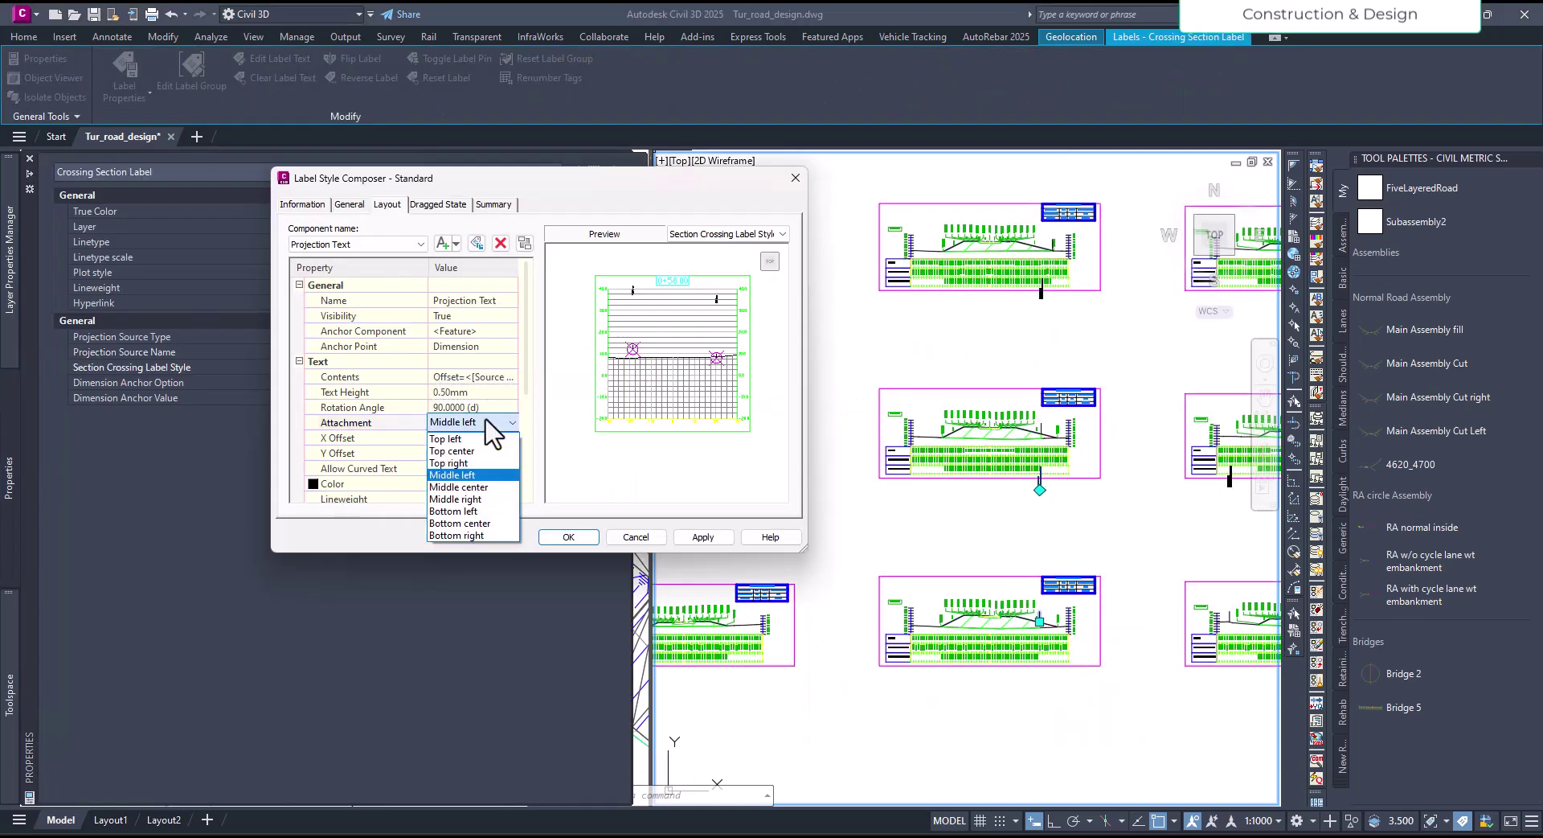
left_click(485, 500)
scroll(492, 482, "down", 2)
scroll(466, 434, "up", 2)
left_click(473, 346)
left_click(449, 470)
Set the text X offset to 0 and apply the label style changes.
scroll(602, 394, "up", 5)
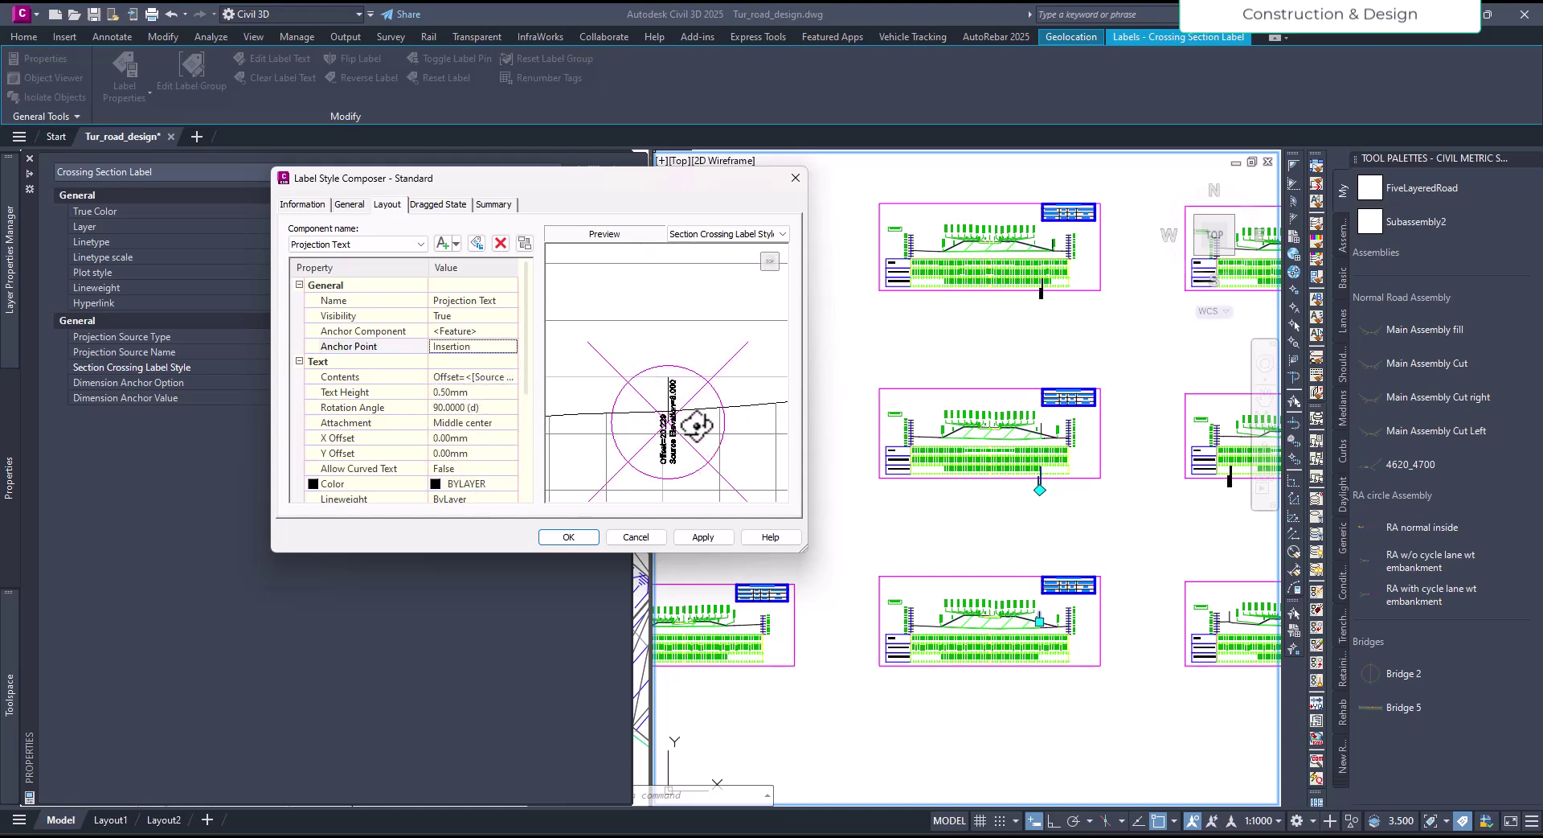
type("0")
left_click(452, 454)
key("Return")
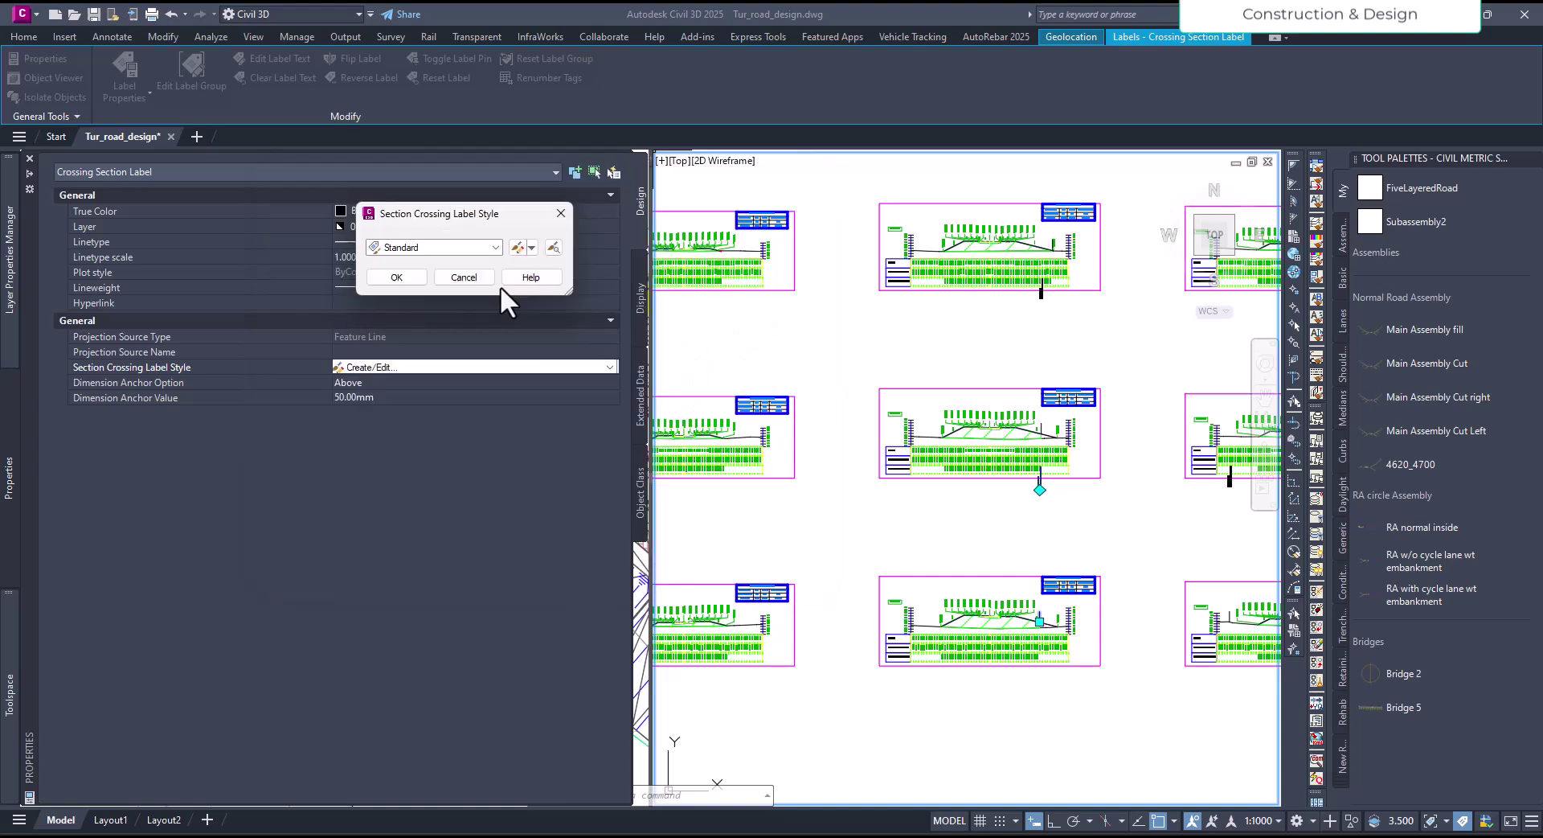
key("Return")
key("ctrl+1")
key("Escape")
scroll(1027, 640, "up", 3)
scroll(1027, 640, "up", 2)
middle_click_drag(1026, 640, 1046, 601)
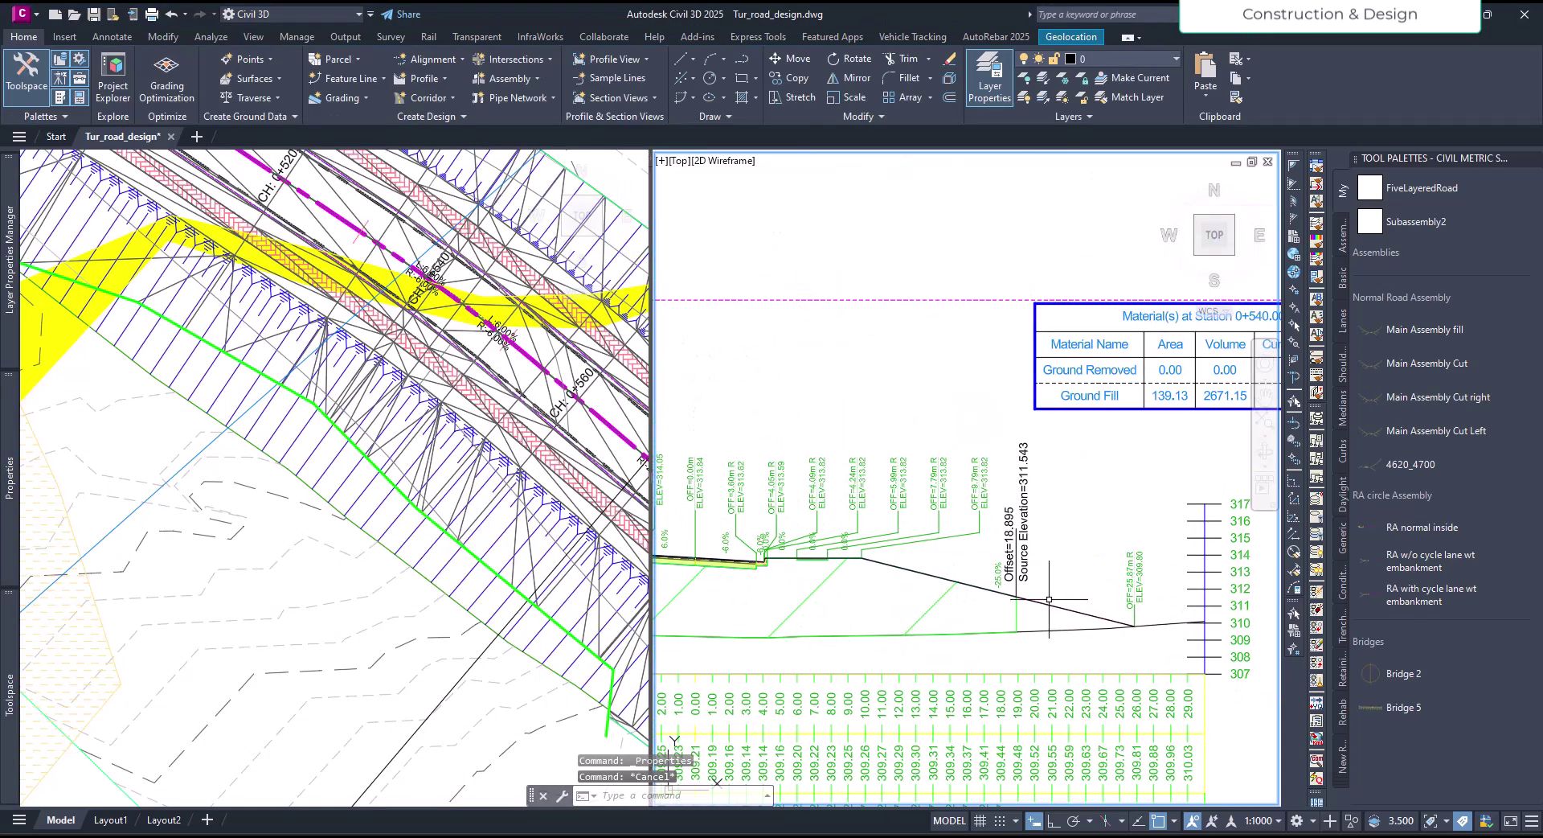
scroll(1016, 657, "down", 5)
scroll(1010, 527, "up", 5)
middle_click_drag(1035, 455, 1027, 526)
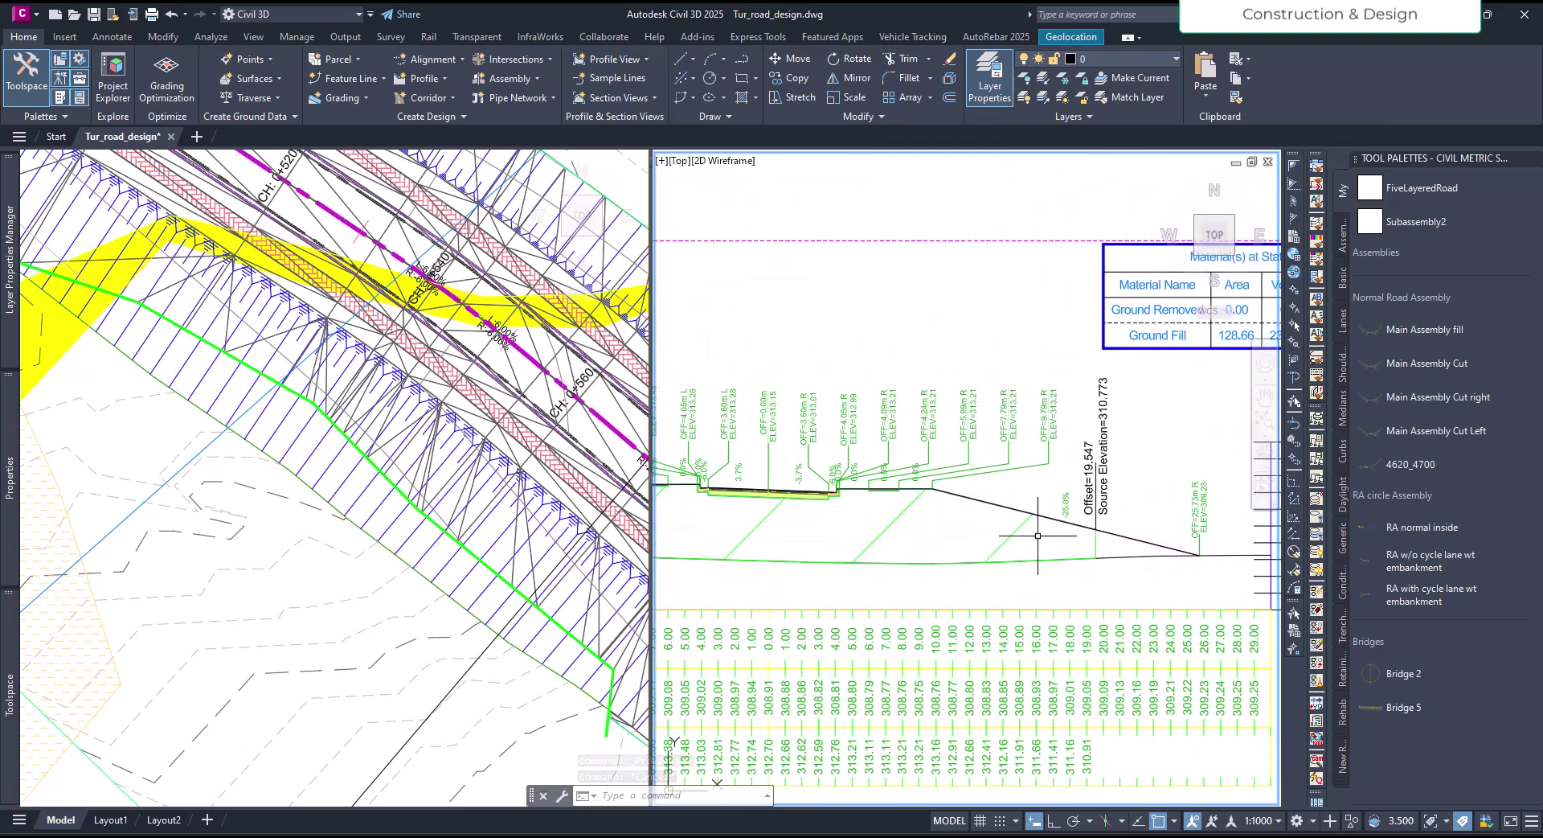
left_click(1021, 518)
scroll(1021, 518, "down", 3)
scroll(1069, 546, "up", 2)
scroll(1070, 546, "up", 4)
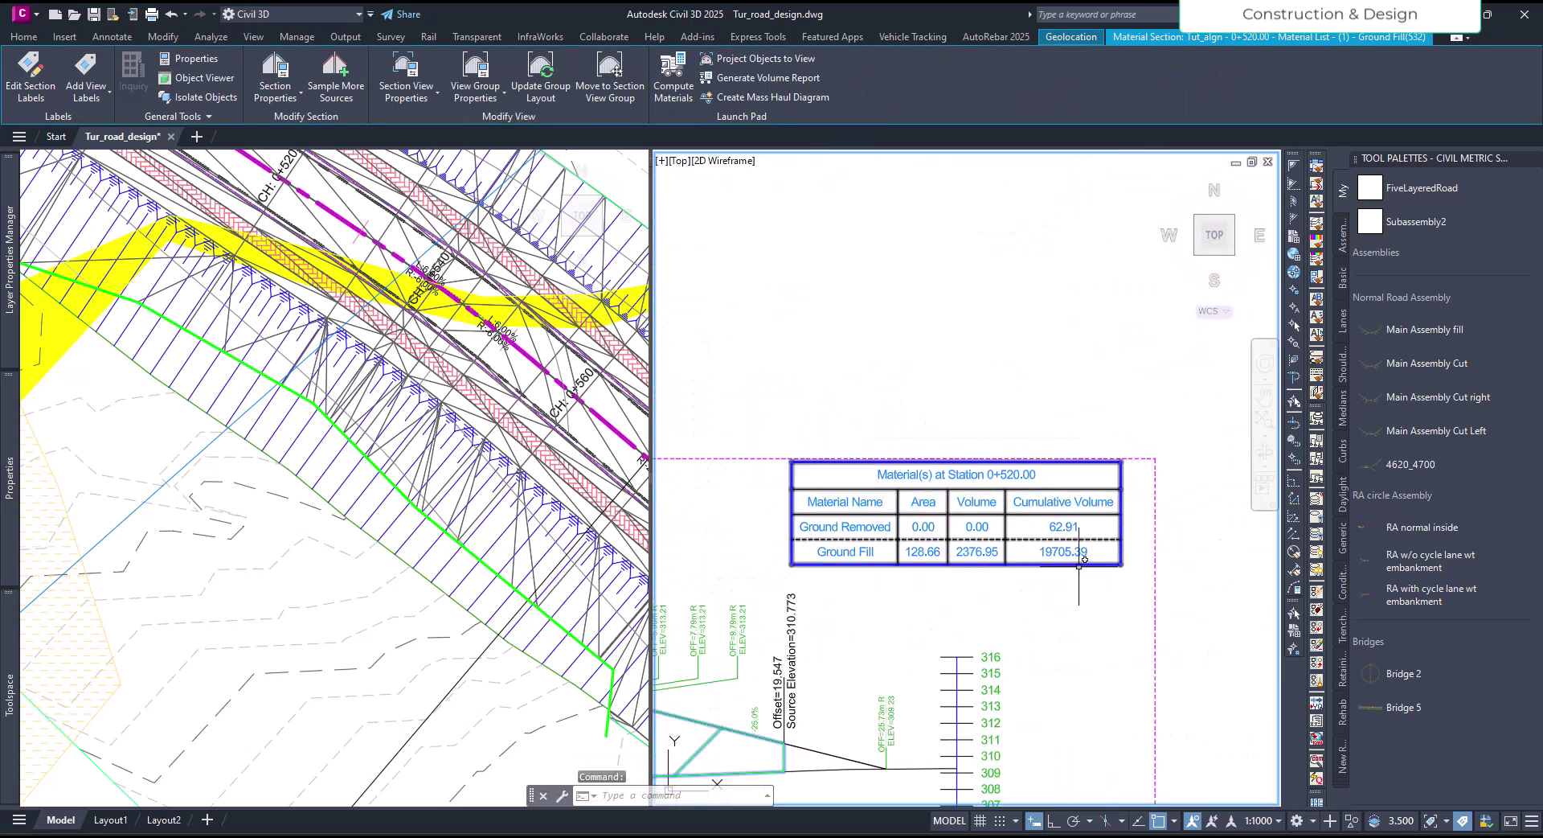
key("Escape")
key("Escape")
scroll(1037, 579, "down", 5)
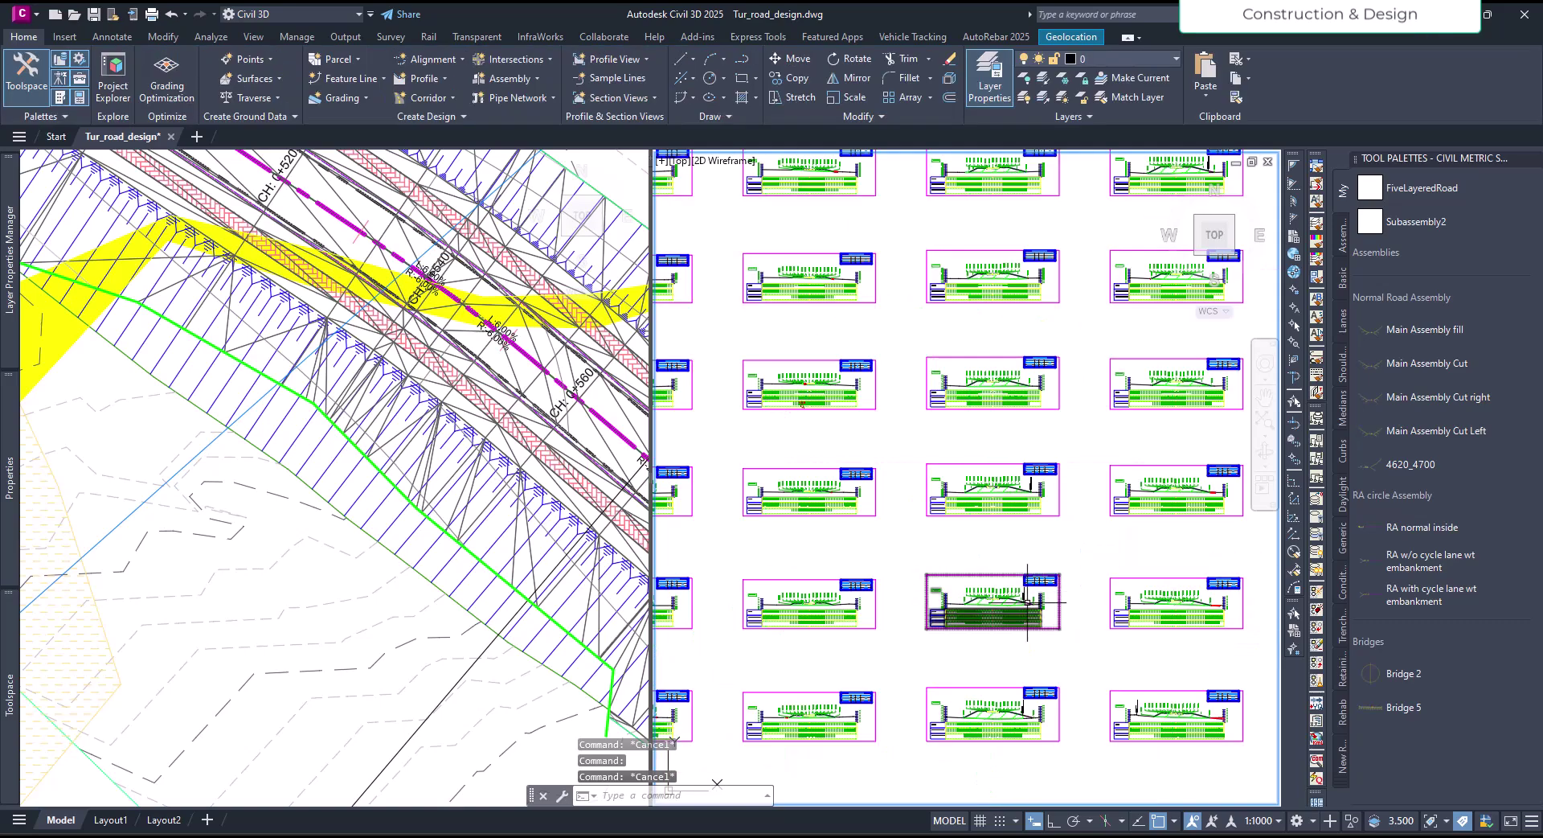
scroll(987, 606, "up", 5)
left_click(994, 586)
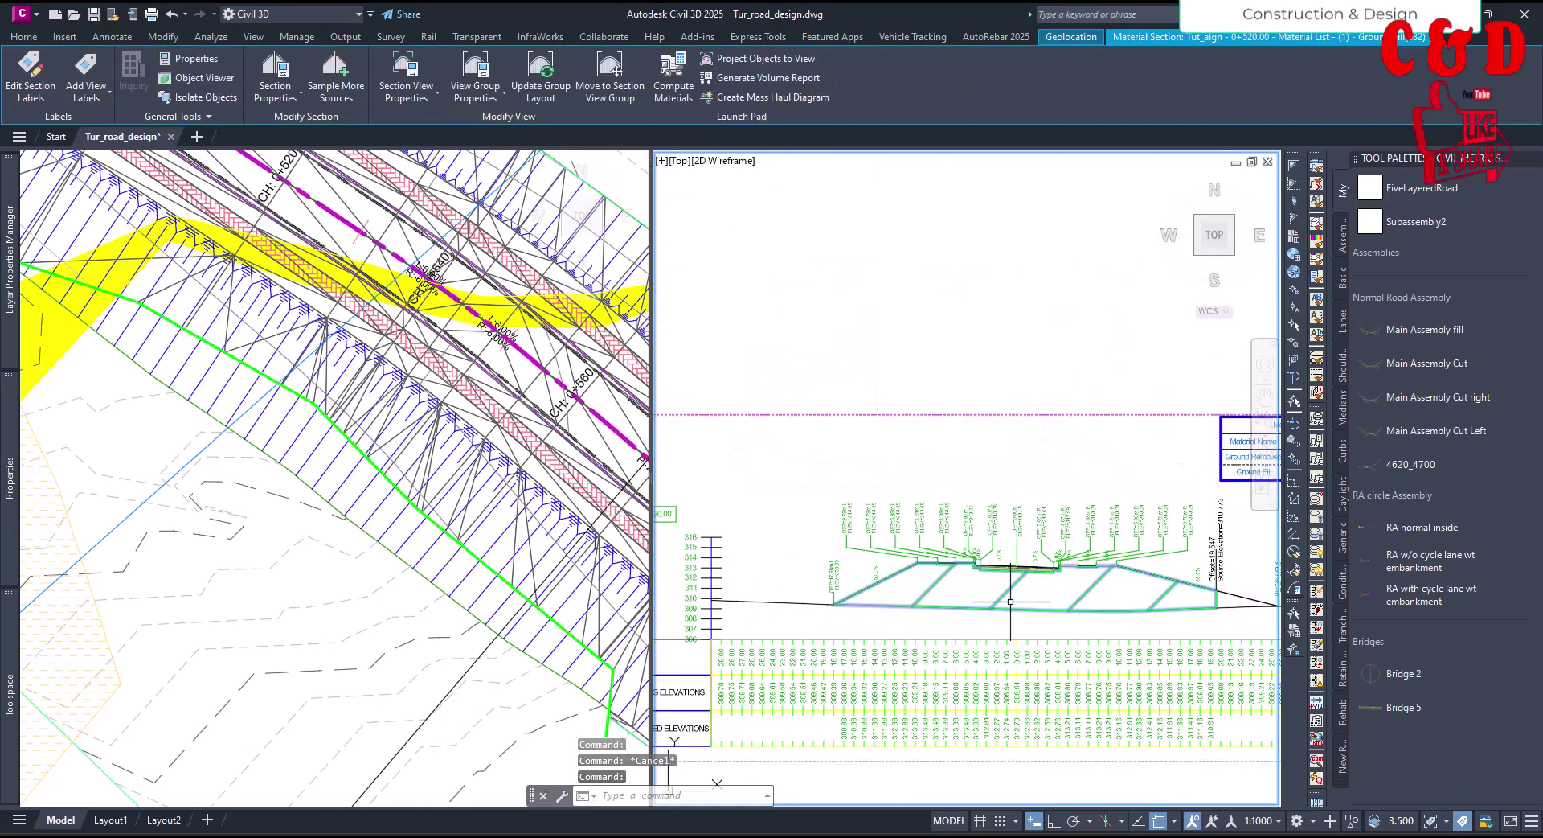
scroll(994, 587, "down", 5)
middle_click_drag(973, 607, 974, 639)
scroll(996, 644, "up", 5)
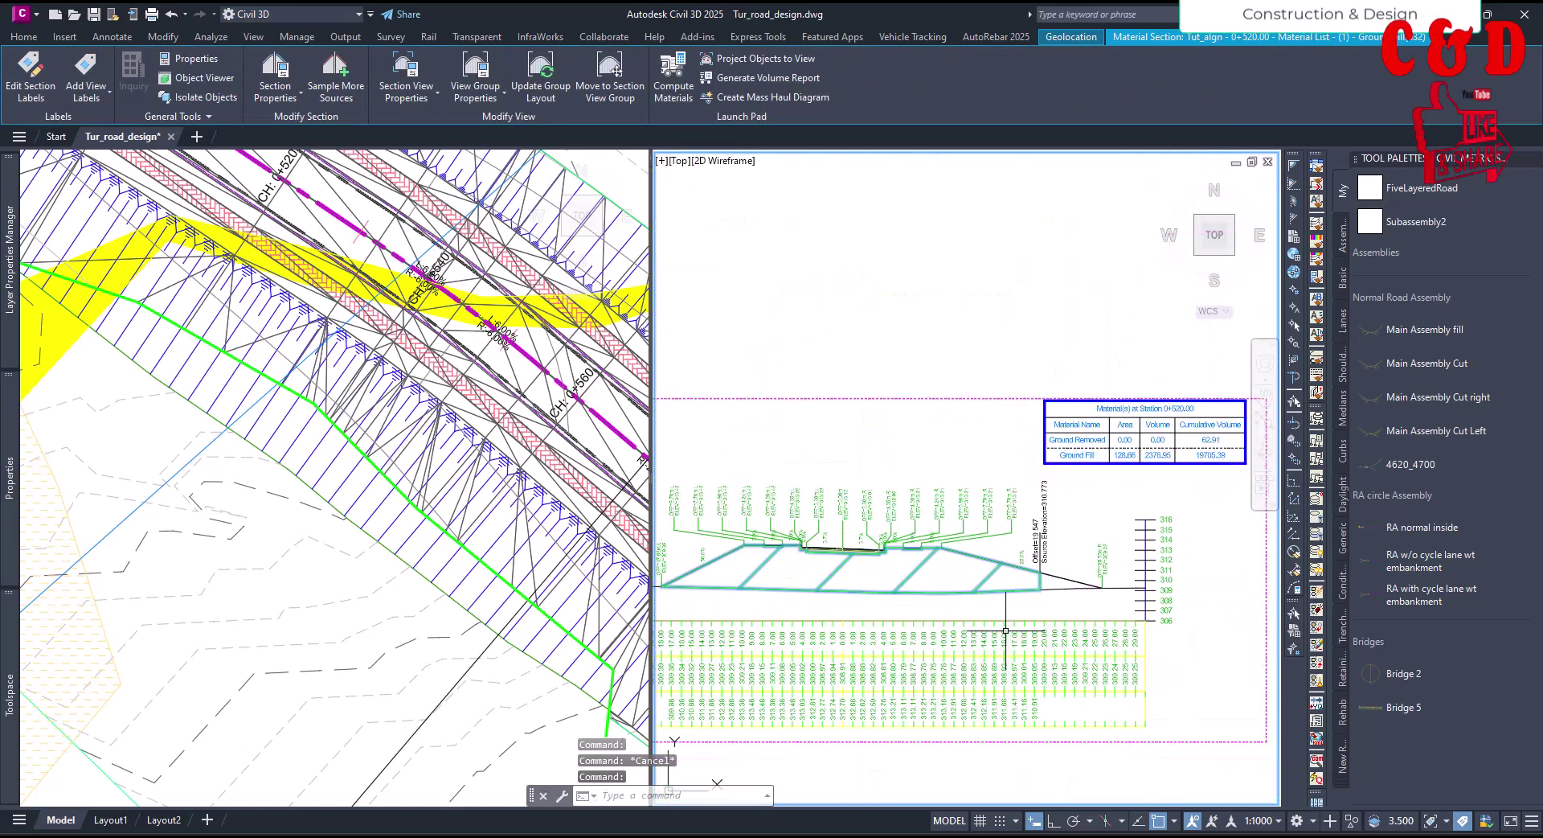
scroll(917, 603, "down", 5)
scroll(944, 643, "up", 2)
scroll(965, 619, "up", 3)
scroll(1029, 579, "up", 2)
scroll(1074, 551, "up", 1)
left_click(1074, 547)
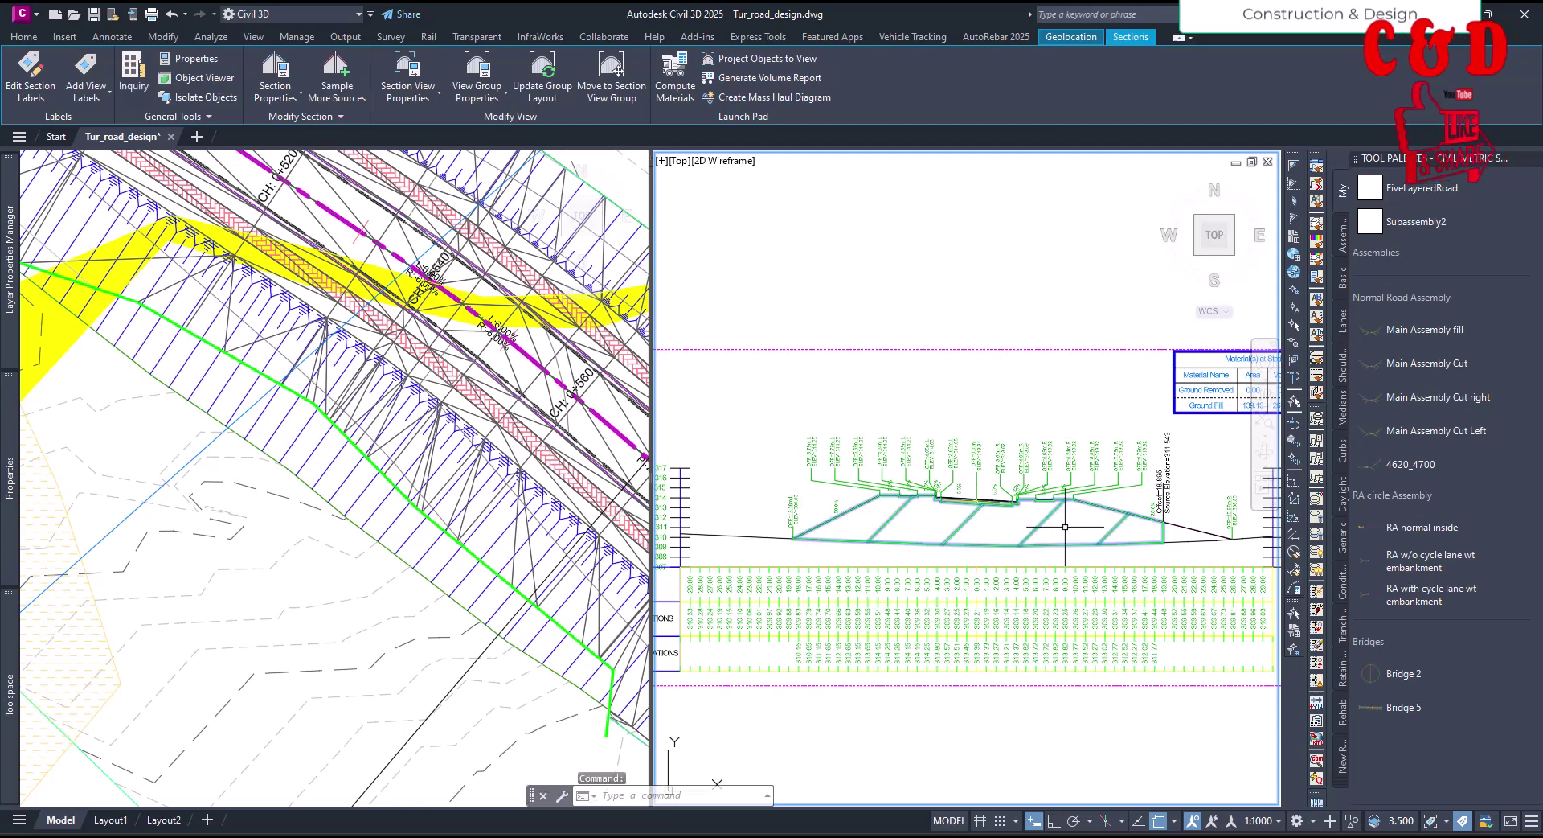
scroll(1037, 545, "up", 1)
scroll(1015, 541, "up", 1)
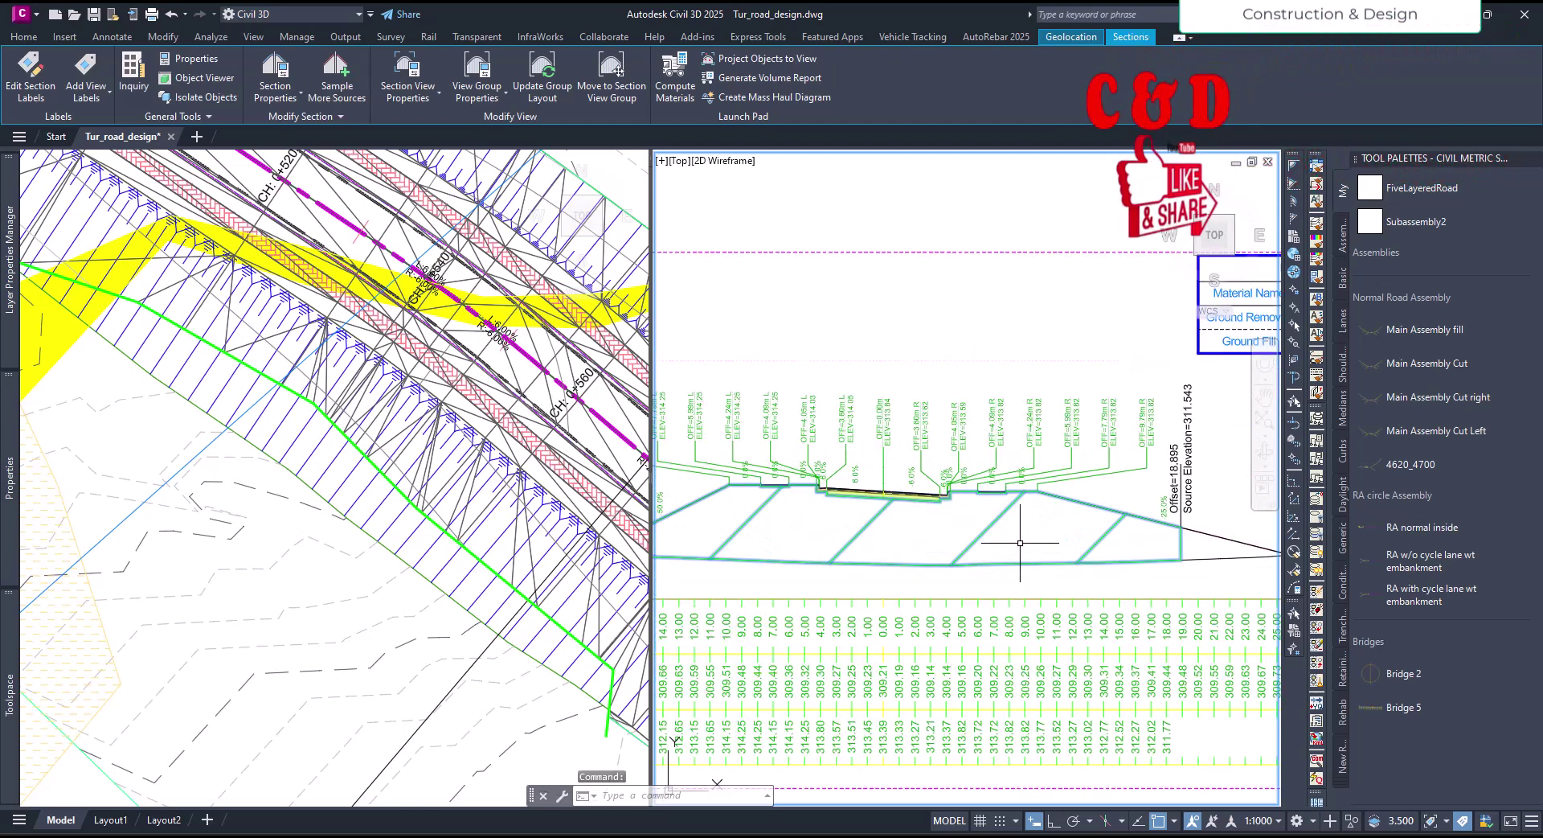
scroll(1020, 543, "down", 1)
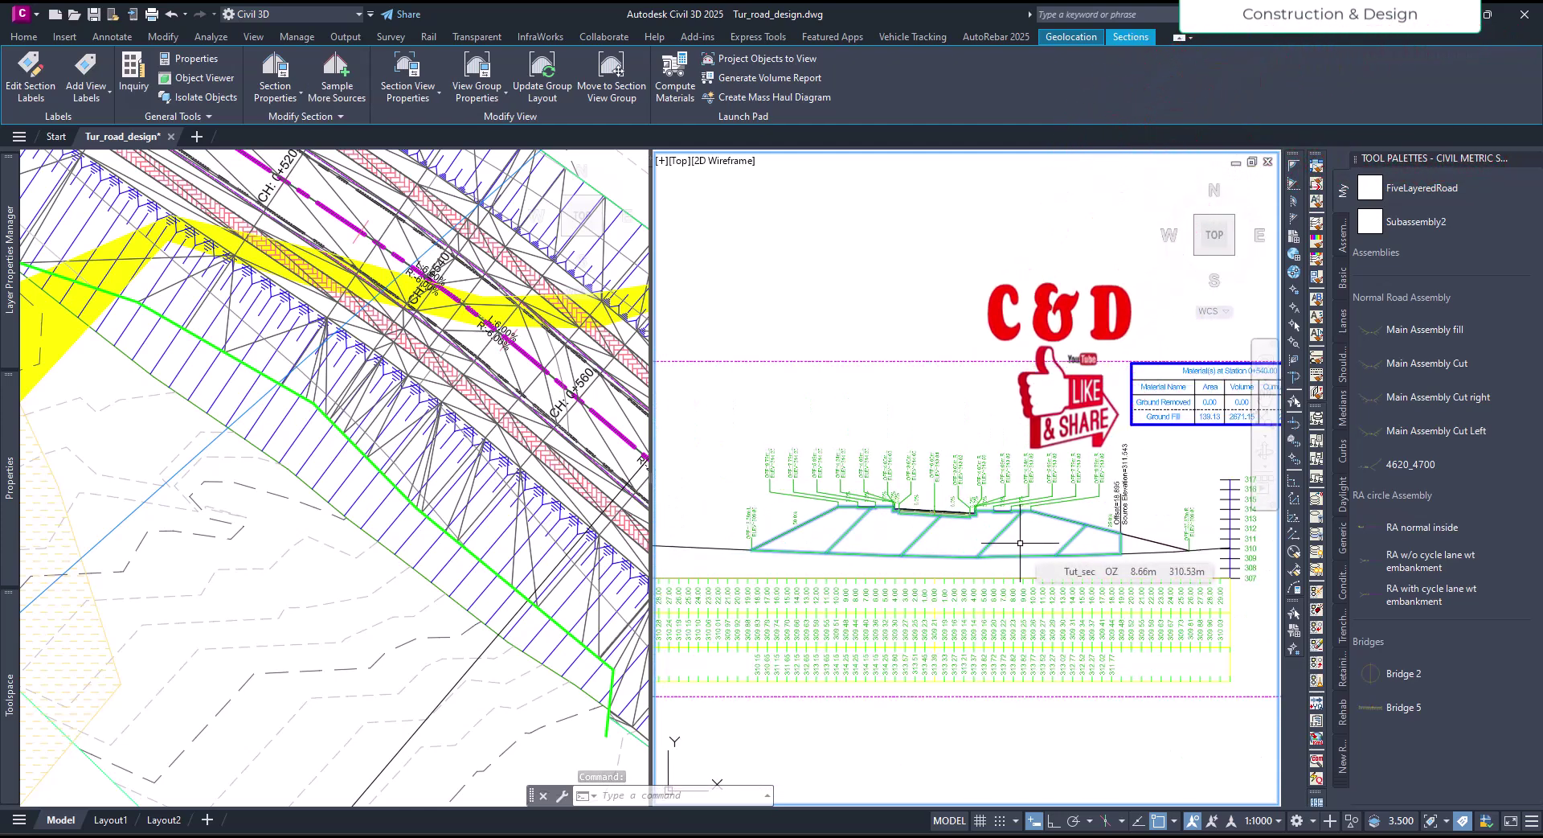